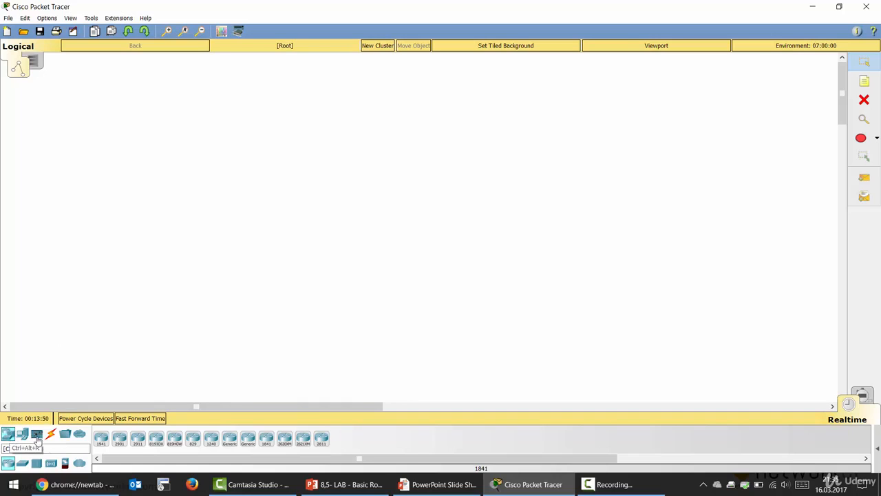
# Turn on automatic hiding of the Windows taskbar in desktop mode and minimize the Settings window
pyautogui.rightClick(692, 489)
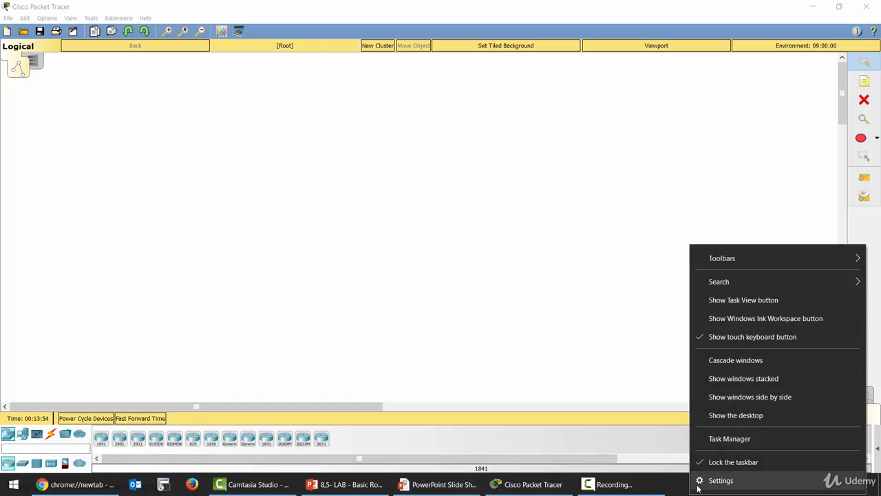
pyautogui.click(721, 481)
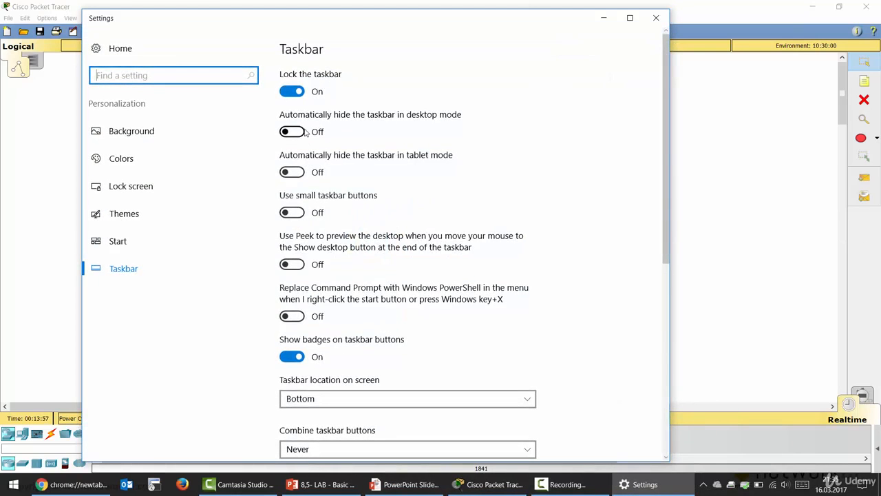
pyautogui.click(305, 132)
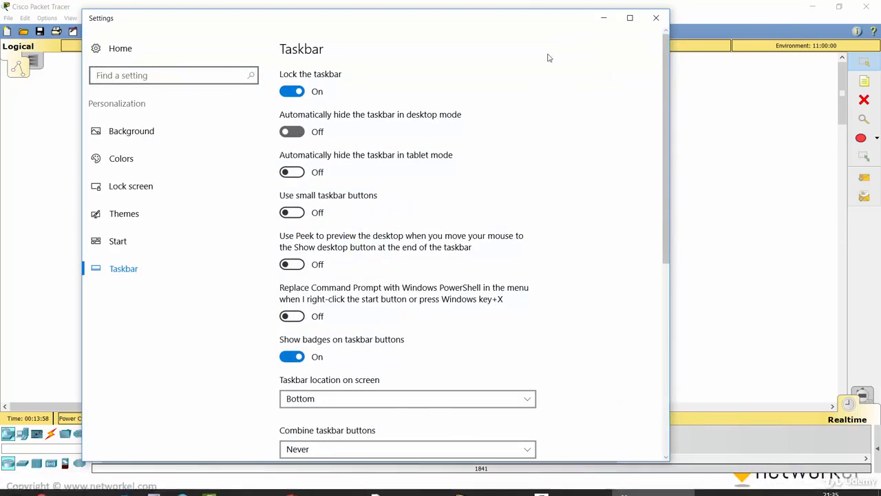
pyautogui.click(604, 19)
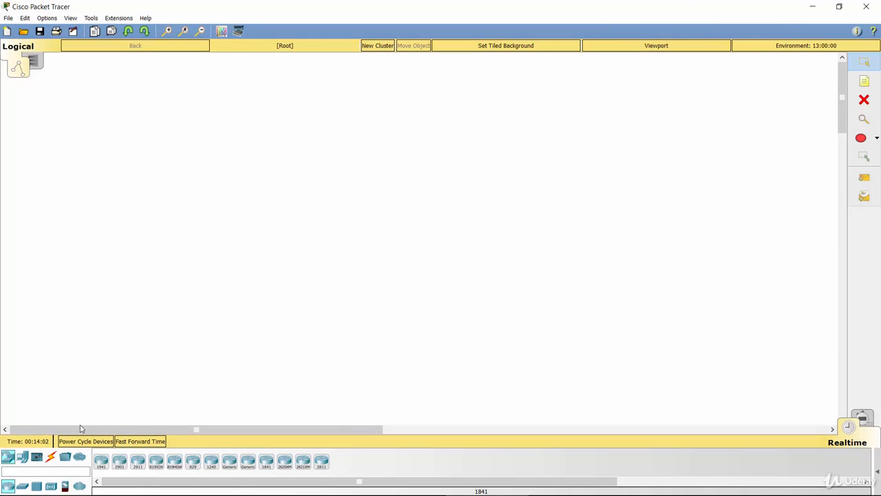
# Place two 2911 routers in the workspace and arrange them level with each other, side by side
pyautogui.moveTo(138, 463); pyautogui.dragTo(216, 232)
pyautogui.moveTo(138, 463); pyautogui.dragTo(384, 248)
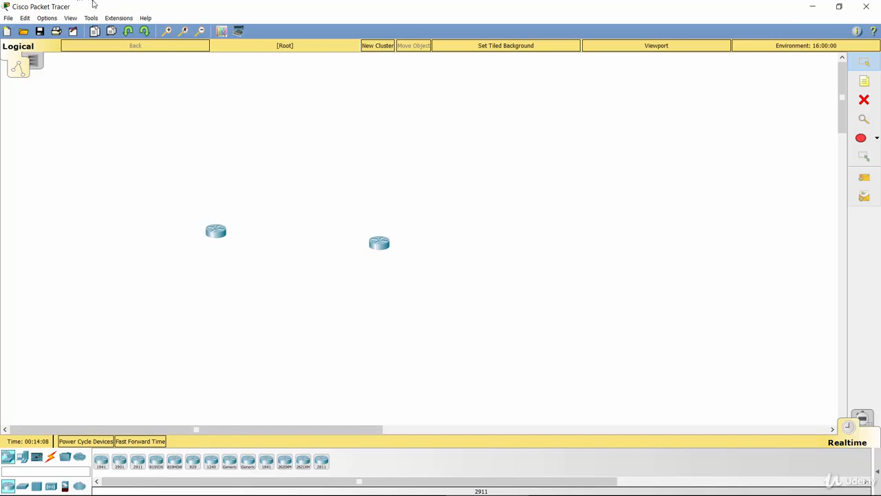
pyautogui.click(168, 33)
pyautogui.click(169, 32)
pyautogui.click(169, 32)
pyautogui.click(169, 32)
pyautogui.click(168, 32)
pyautogui.click(169, 32)
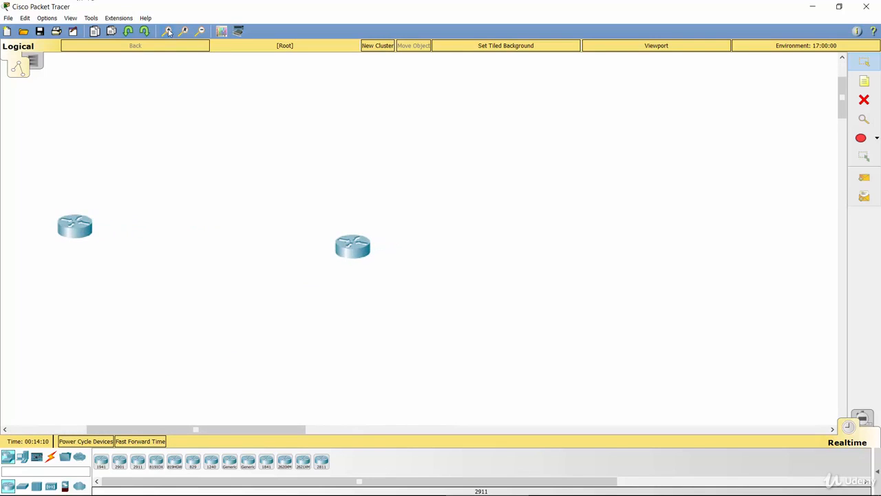
pyautogui.moveTo(352, 253); pyautogui.dragTo(470, 202)
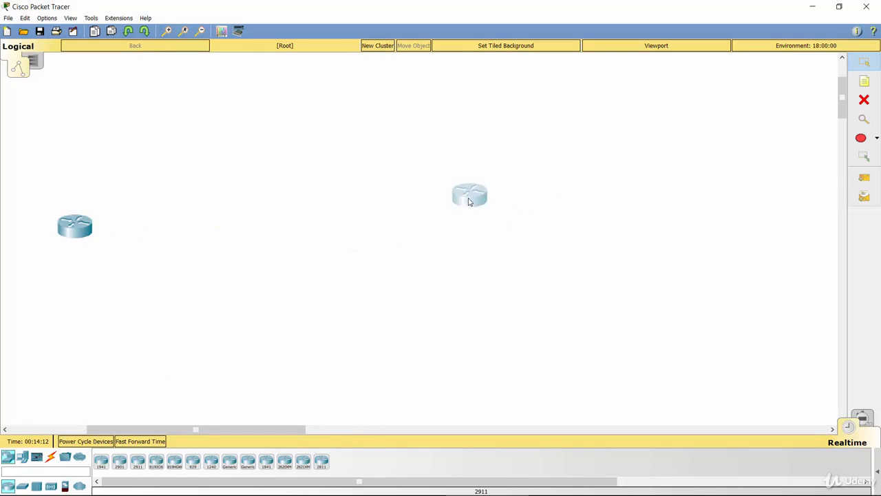
pyautogui.moveTo(81, 220); pyautogui.dragTo(264, 199)
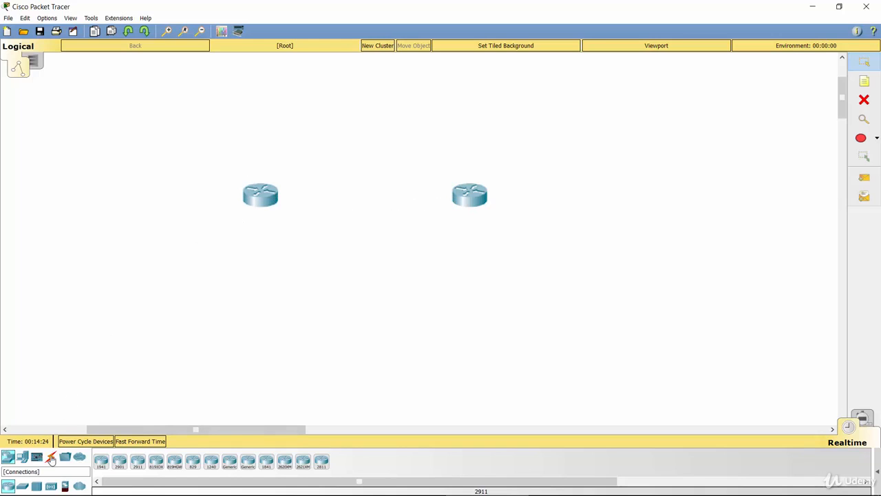
# Connect the two routers with a Copper Cross-Over cable, using GigabitEthernet0/0 on both ends
pyautogui.click(51, 458)
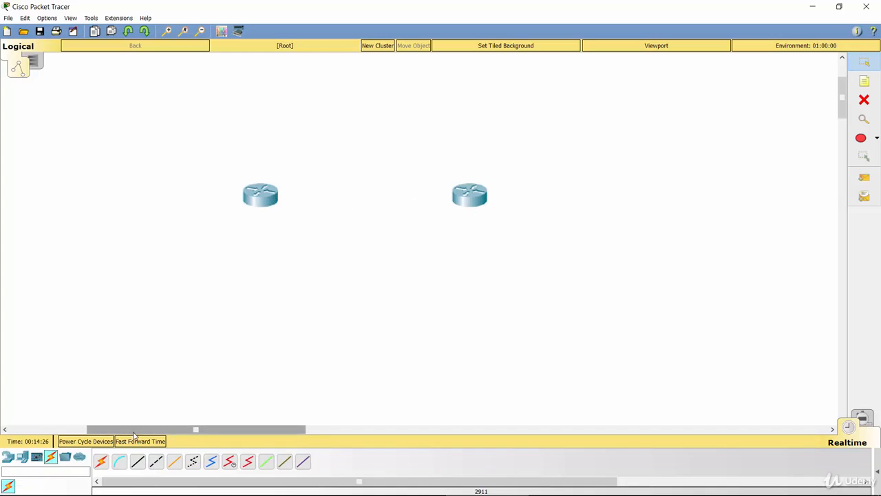
pyautogui.click(152, 467)
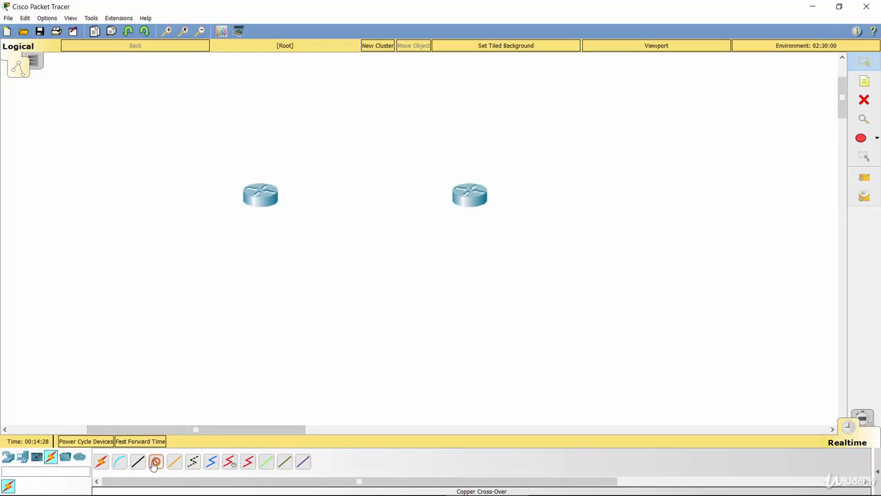
pyautogui.click(270, 197)
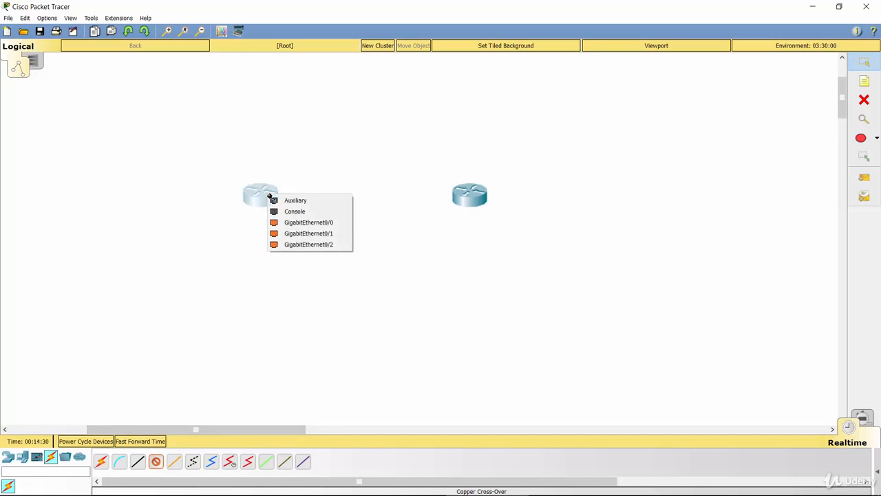
pyautogui.click(308, 223)
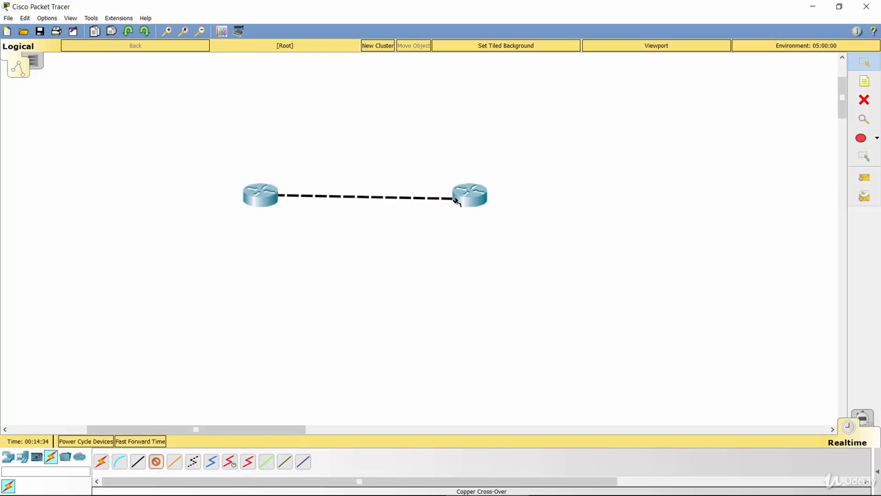
pyautogui.click(463, 197)
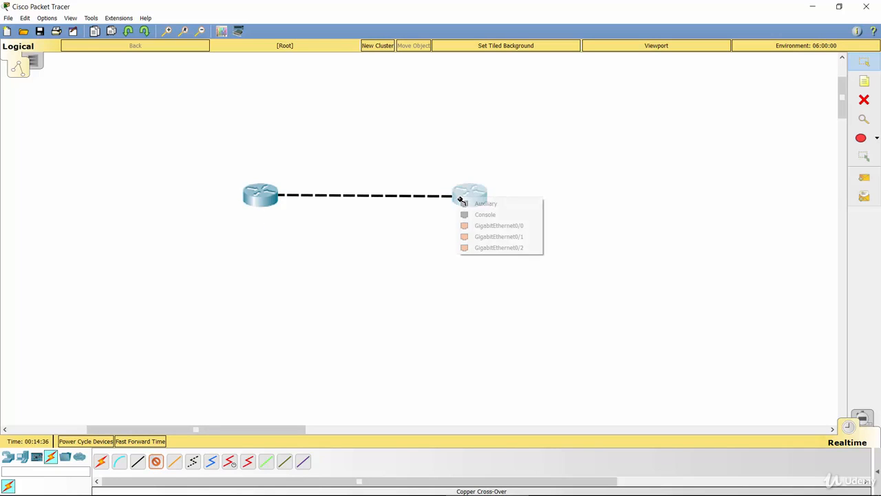
pyautogui.click(473, 226)
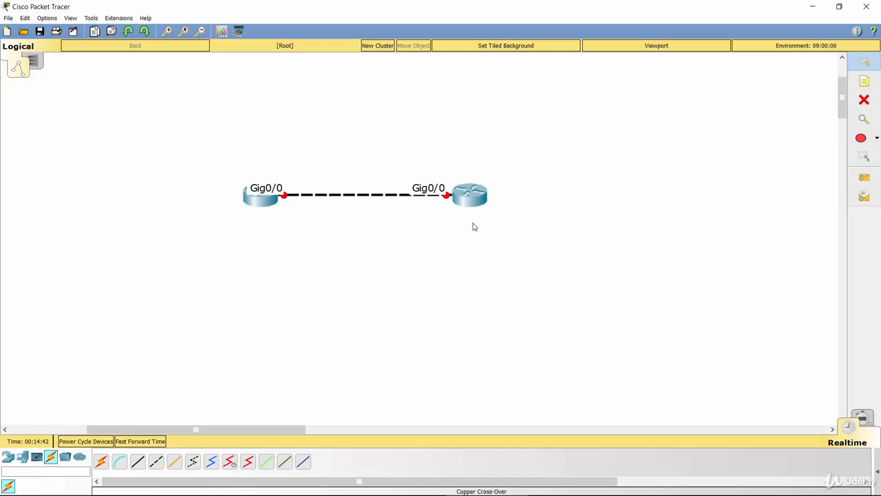
# Switch to the PowerPoint slide show to review the router lab tasks and return to Cisco Packet Tracer
pyautogui.hotkey('alt', 'Tab')
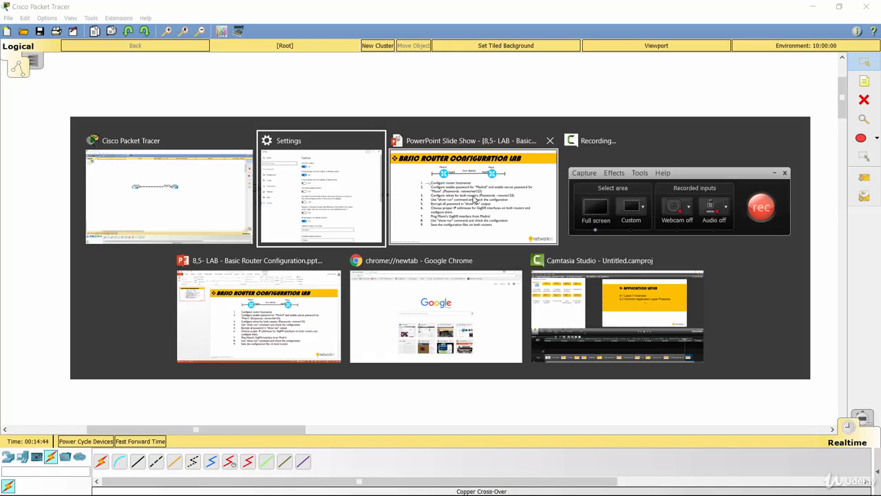
pyautogui.click(474, 198)
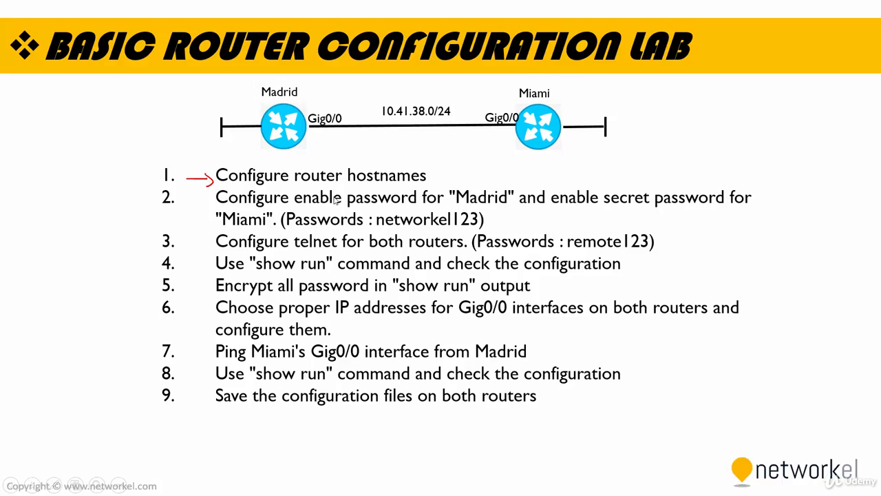
pyautogui.hotkey('alt', 'Tab')
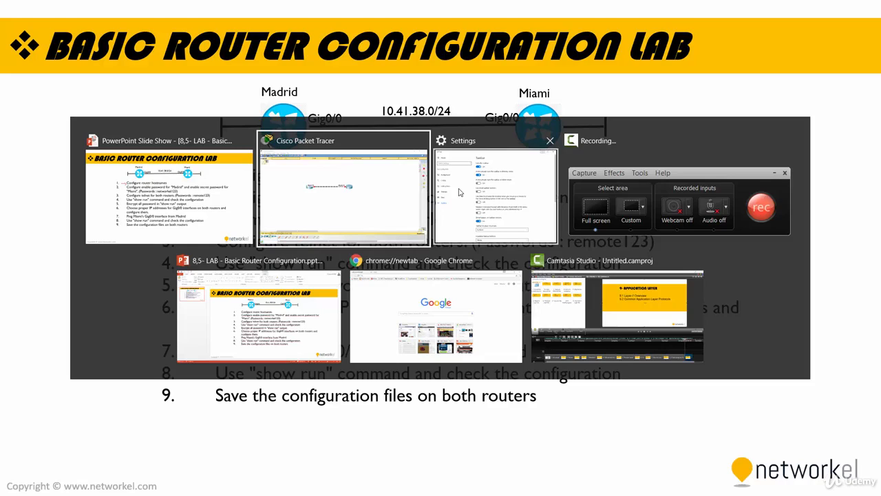
pyautogui.click(360, 177)
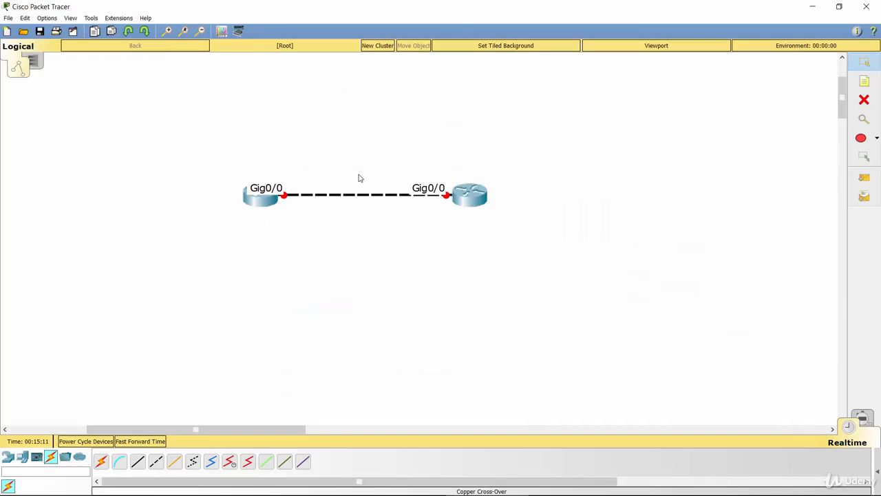
# Open the first router's device window, maximize it and bring up its command-line interface
pyautogui.click(262, 198)
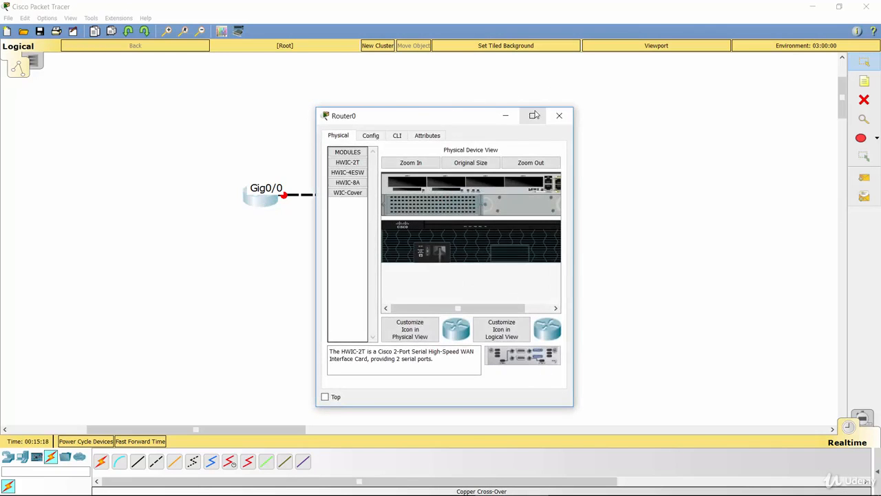
pyautogui.click(534, 115)
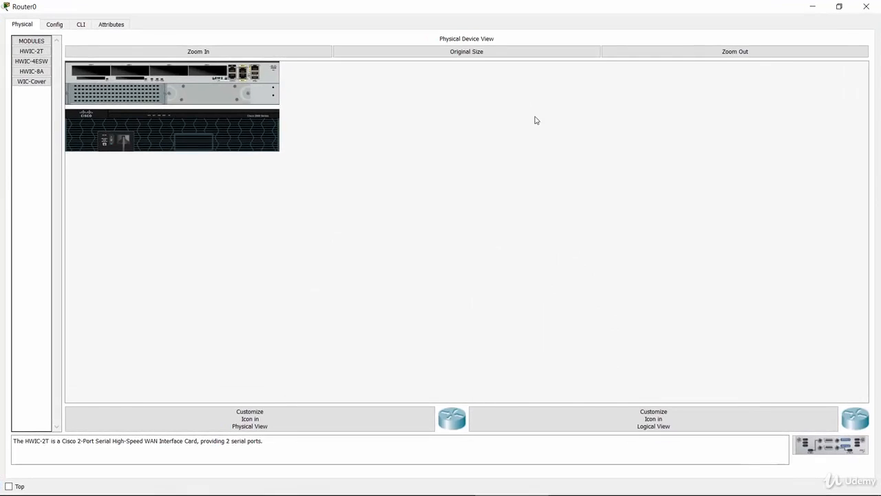
pyautogui.click(74, 24)
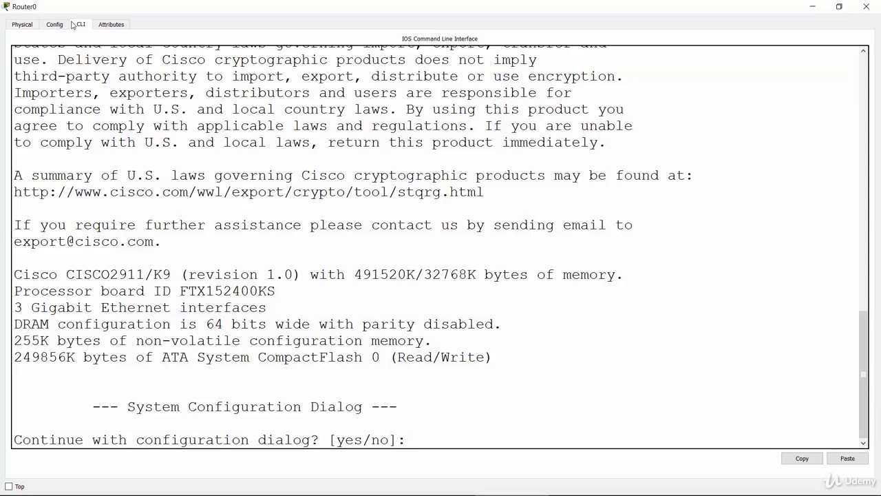
pyautogui.click(186, 157)
pyautogui.click(411, 432)
# Decline the initial configuration dialog with "no" and start the console session at the user prompt
pyautogui.press('Return')
pyautogui.press('Return')
pyautogui.press('Return')
pyautogui.press('Return')
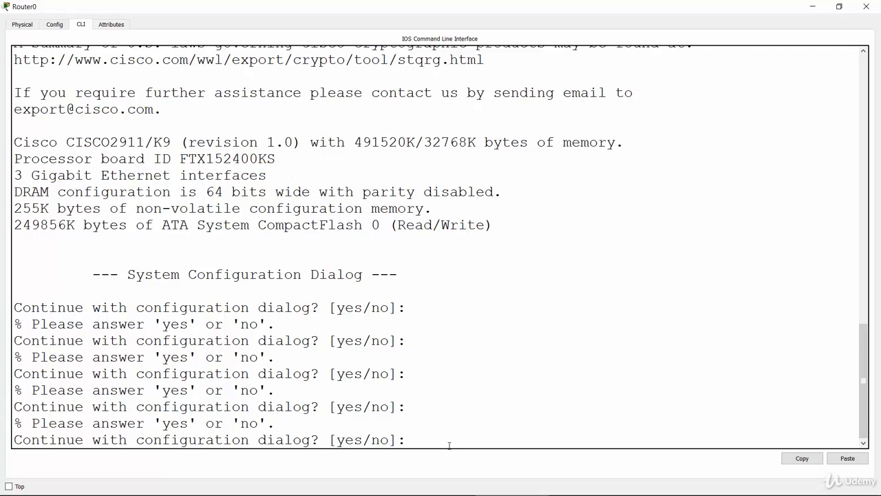
pyautogui.write('no')
pyautogui.press('Return')
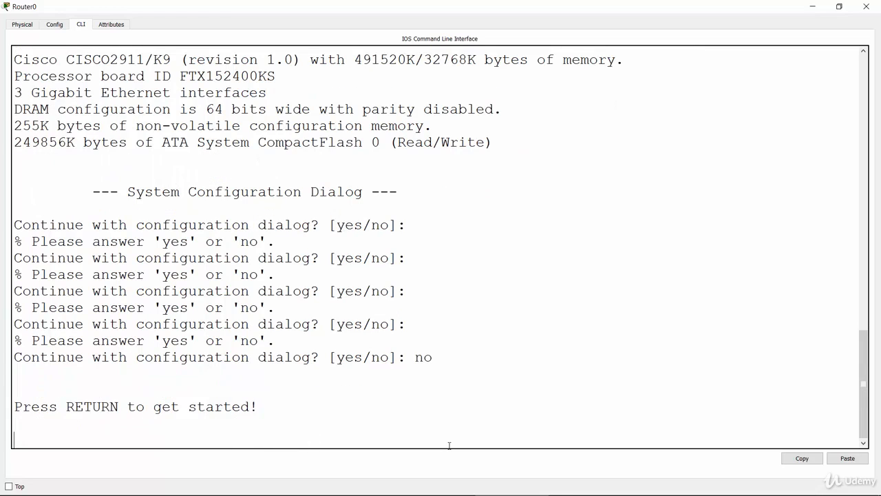
pyautogui.press('Return')
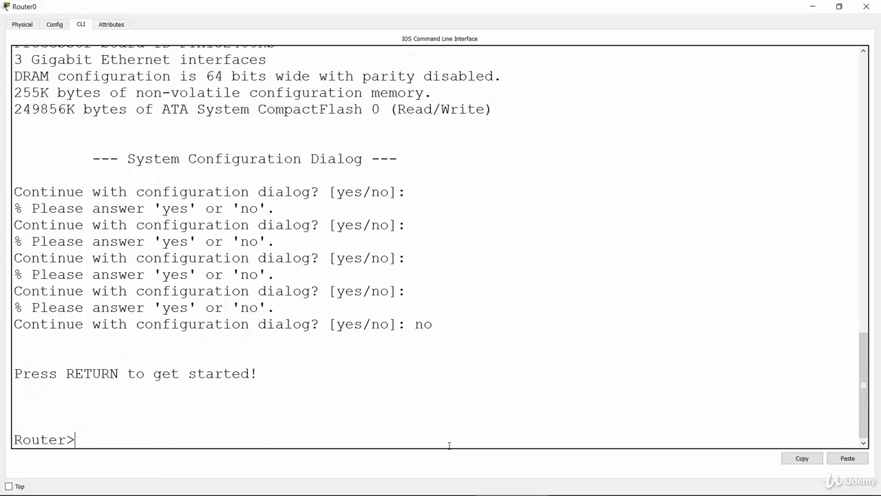
pyautogui.press('Return')
pyautogui.press('Return')
pyautogui.press('Return')
pyautogui.press('Return')
pyautogui.press('Return')
pyautogui.press('Return')
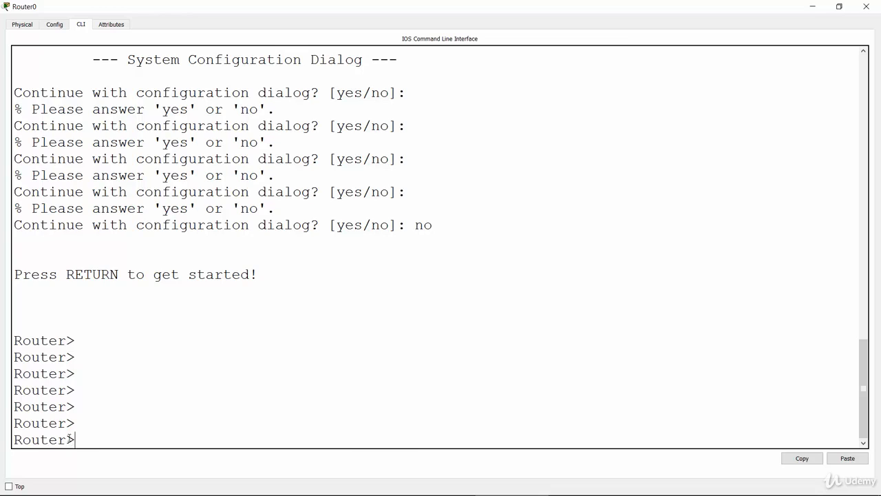
# Enter privileged EXEC mode on the router with the enable command
pyautogui.moveTo(67, 438); pyautogui.dragTo(76, 439)
pyautogui.write('nable')
pyautogui.press('Return')
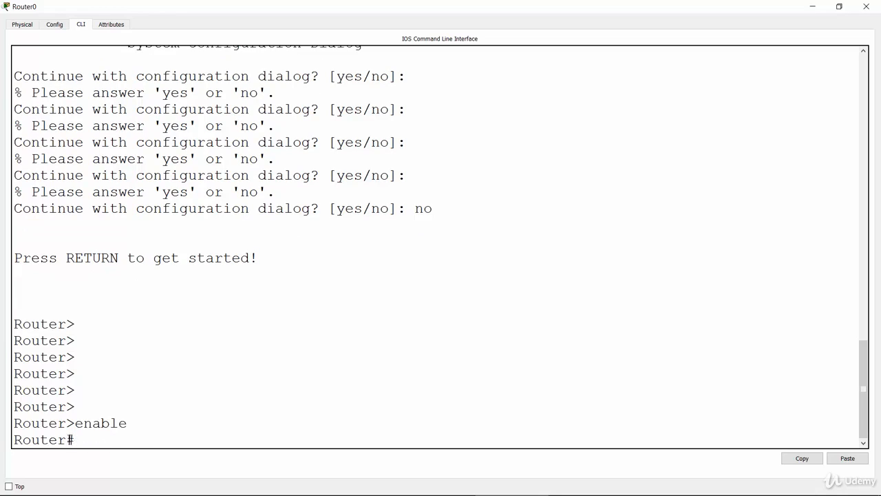
pyautogui.doubleClick(69, 423)
pyautogui.doubleClick(70, 439)
# List the available privileged EXEC commands with "?" and page through the help to its end
pyautogui.click(101, 447)
pyautogui.write('?')
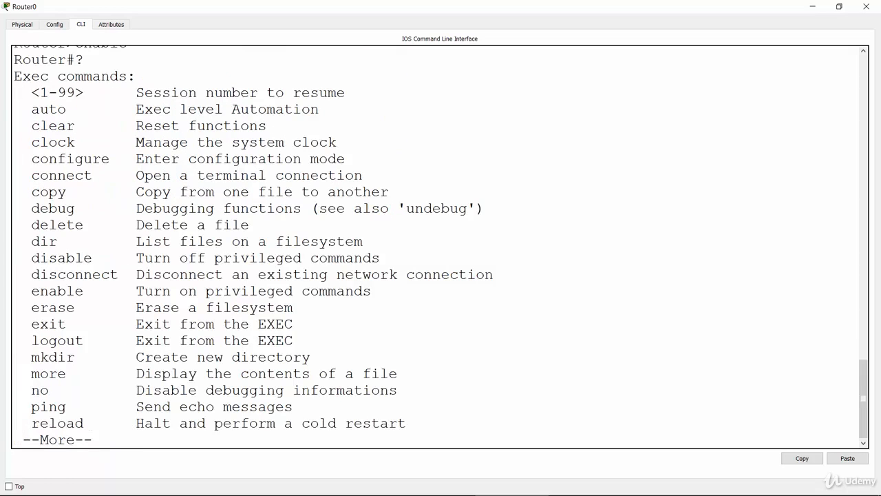
pyautogui.moveTo(78, 60); pyautogui.dragTo(85, 60)
pyautogui.click(138, 441)
pyautogui.press('Return')
pyautogui.press('Return')
pyautogui.press('Return')
pyautogui.press('Return')
pyautogui.press('Return')
pyautogui.press('Return')
pyautogui.press('Return')
pyautogui.press('Return')
pyautogui.press('Return')
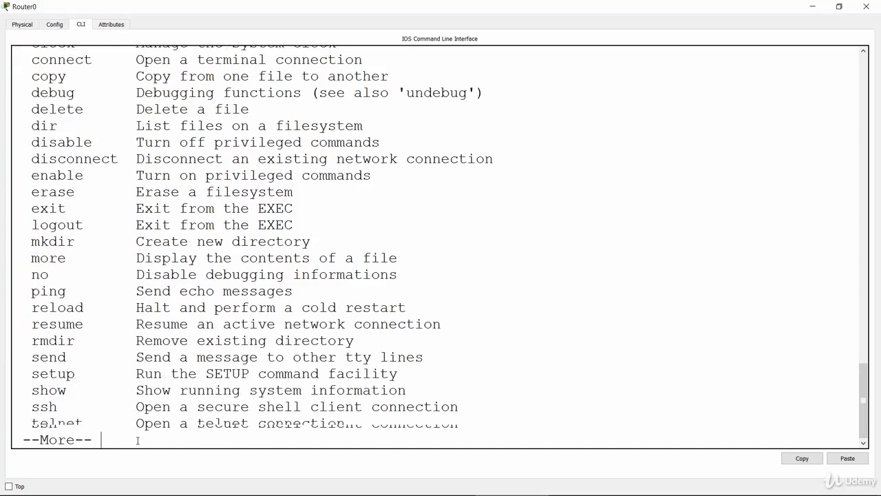
pyautogui.press('Return')
pyautogui.press('Return')
pyautogui.press('Return')
pyautogui.press('Return')
pyautogui.press('Return')
pyautogui.press('Return')
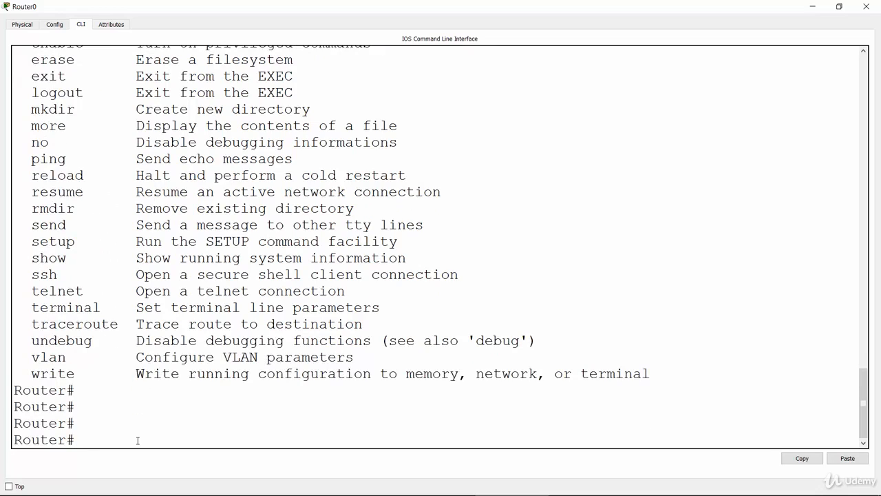
# Enter global configuration mode on the router with the "config terminal" command
pyautogui.write('config terminal')
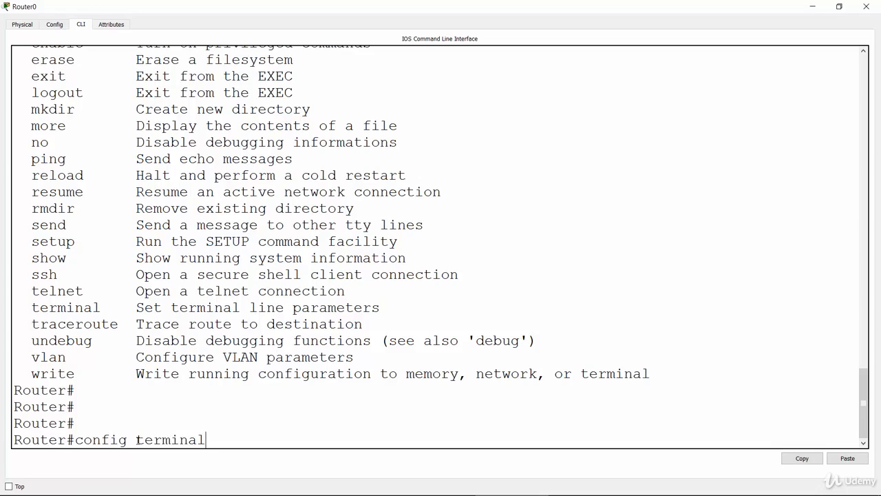
pyautogui.press('Return')
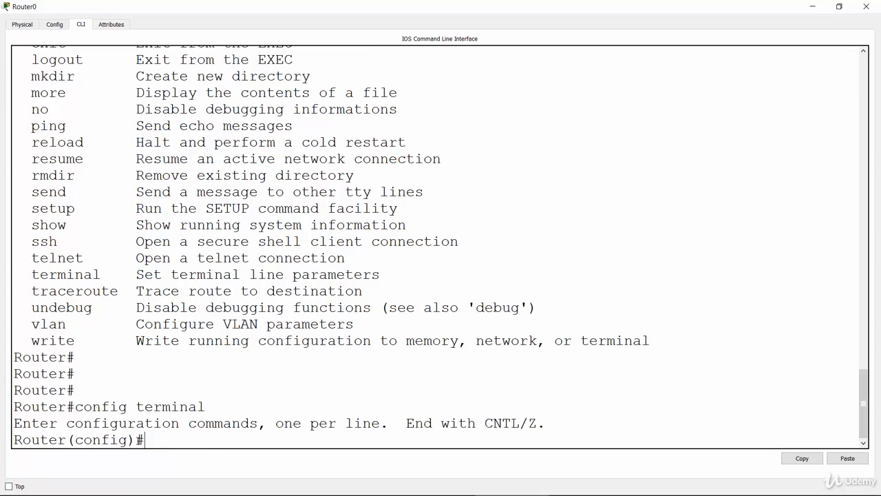
pyautogui.press('Return')
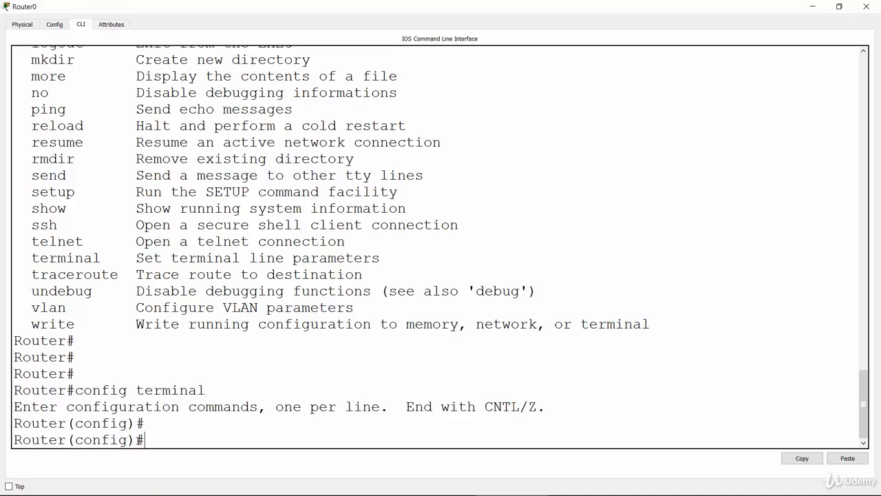
# List the available global configuration commands with "?" and page through the help to its end
pyautogui.write('?')
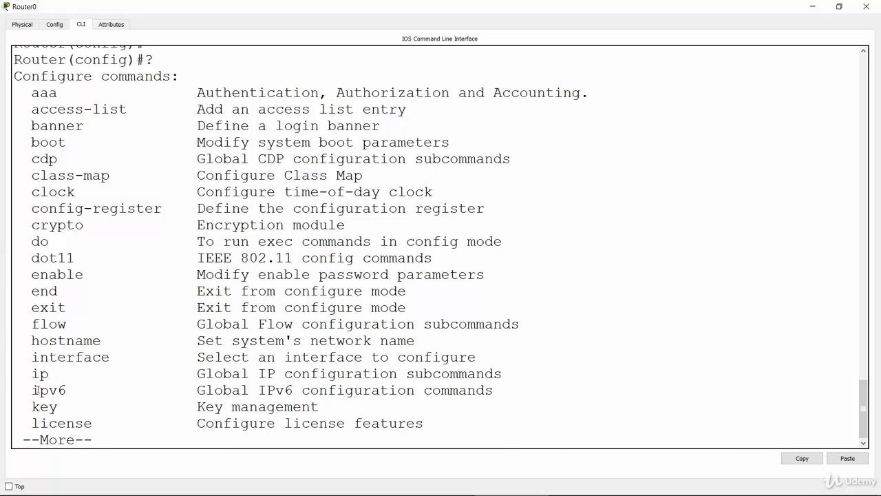
pyautogui.moveTo(29, 376); pyautogui.dragTo(48, 375)
pyautogui.click(64, 376)
pyautogui.press('Return')
pyautogui.press('Return')
pyautogui.press('Return')
pyautogui.press('Return')
pyautogui.press('Return')
pyautogui.press('Return')
pyautogui.press('Return')
pyautogui.press('Return')
pyautogui.press('Return')
pyautogui.press('Return')
pyautogui.press('Return')
pyautogui.press('Return')
pyautogui.press('Return')
pyautogui.press('Return')
pyautogui.press('Return')
pyautogui.press('Return')
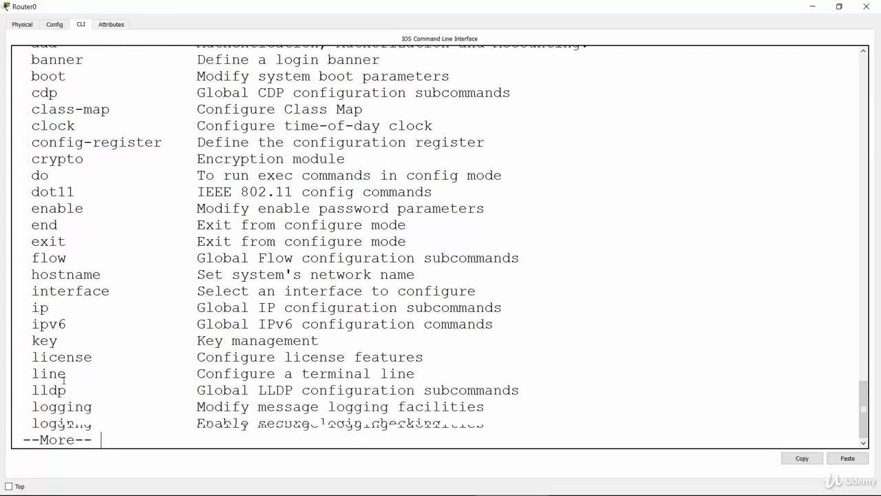
pyautogui.press('Return')
pyautogui.press('Return')
pyautogui.press('Return')
pyautogui.press('Return')
pyautogui.press('Return')
pyautogui.press('Return')
pyautogui.press('Return')
pyautogui.press('Return')
pyautogui.press('Return')
pyautogui.press('Return')
pyautogui.press('Return')
pyautogui.press('Return')
pyautogui.press('Return')
pyautogui.press('Return')
pyautogui.press('Return')
pyautogui.press('Return')
pyautogui.press('Return')
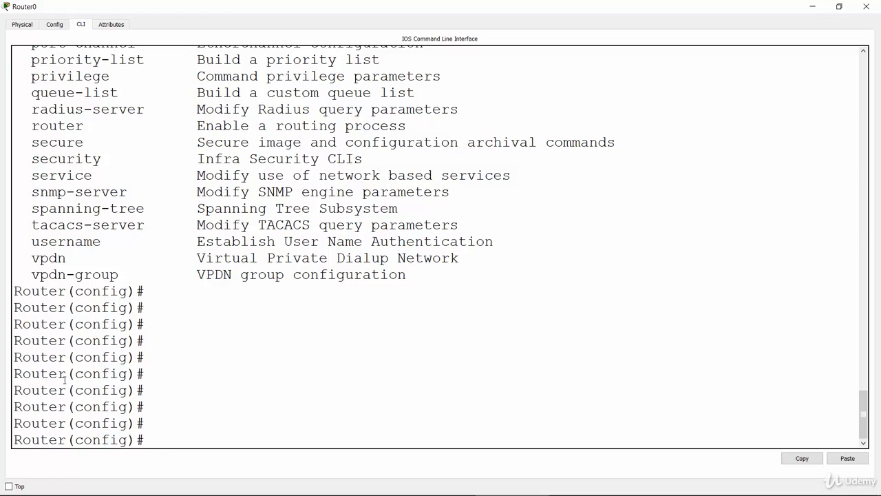
# Set the first router's hostname to Madrid with the "hostname" command in global configuration mode
pyautogui.write('host')
pyautogui.press('Tab')
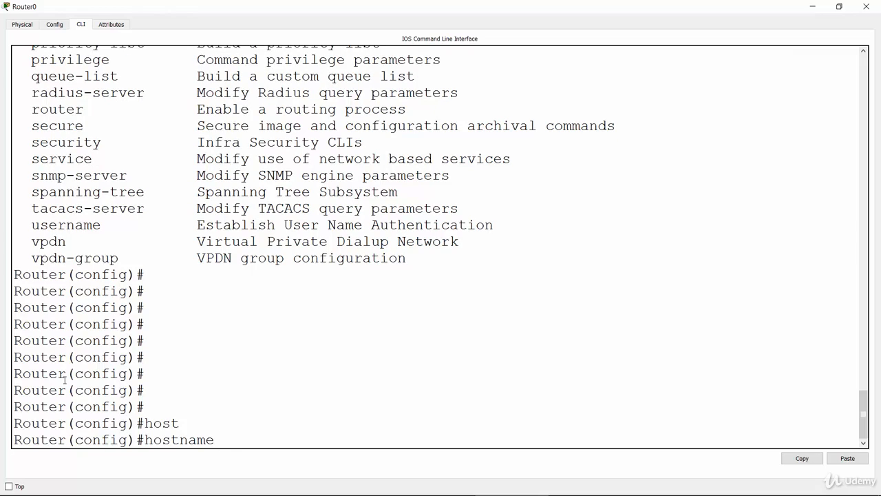
pyautogui.write('Madrid')
pyautogui.press('Return')
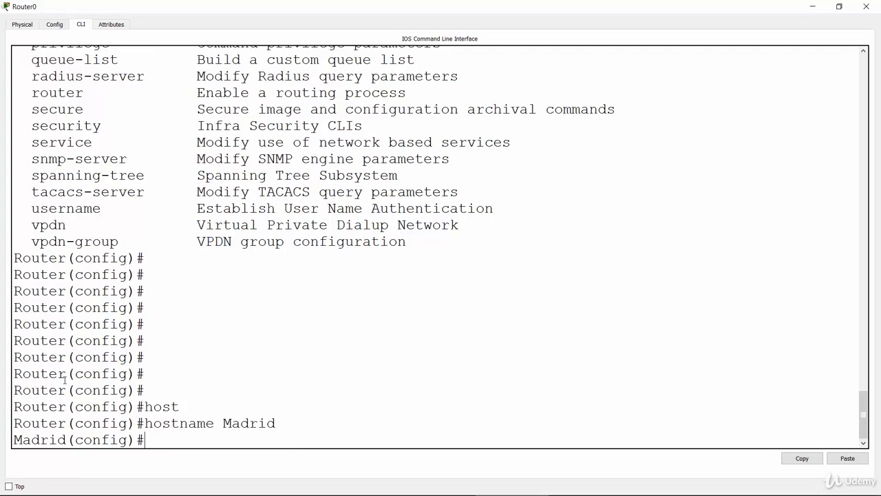
pyautogui.moveTo(33, 480)
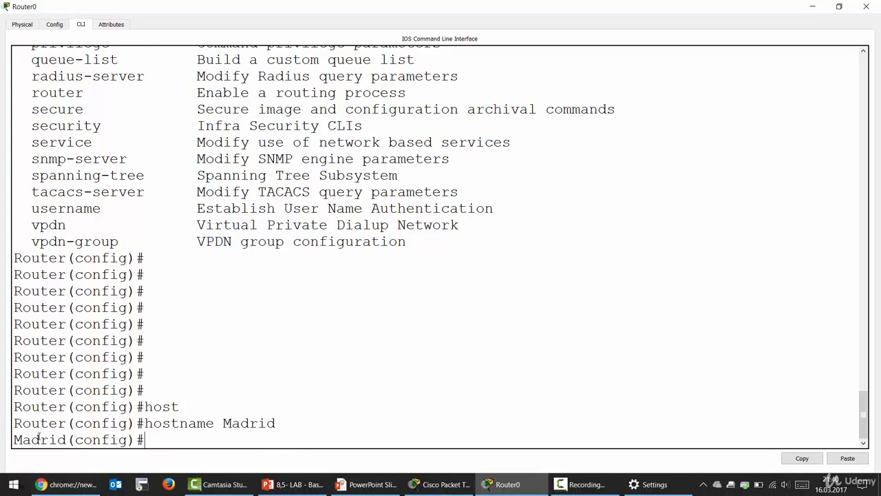
pyautogui.moveTo(14, 439); pyautogui.dragTo(67, 439)
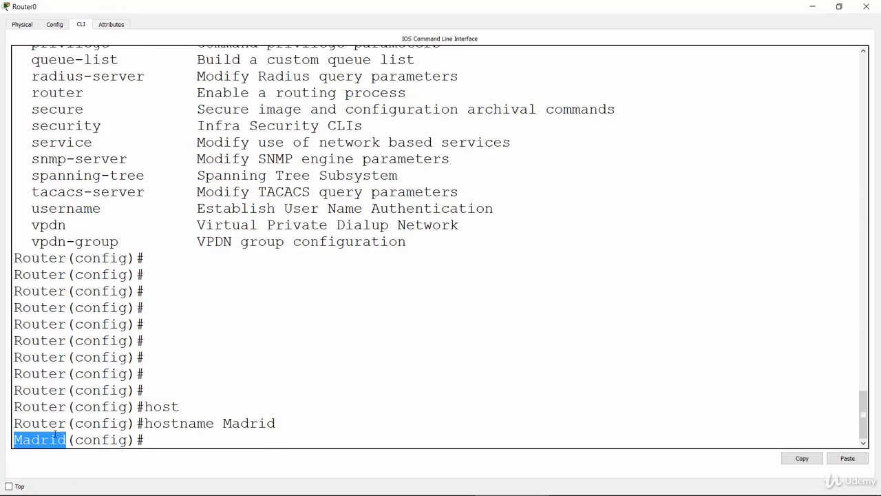
pyautogui.moveTo(15, 423); pyautogui.dragTo(66, 424)
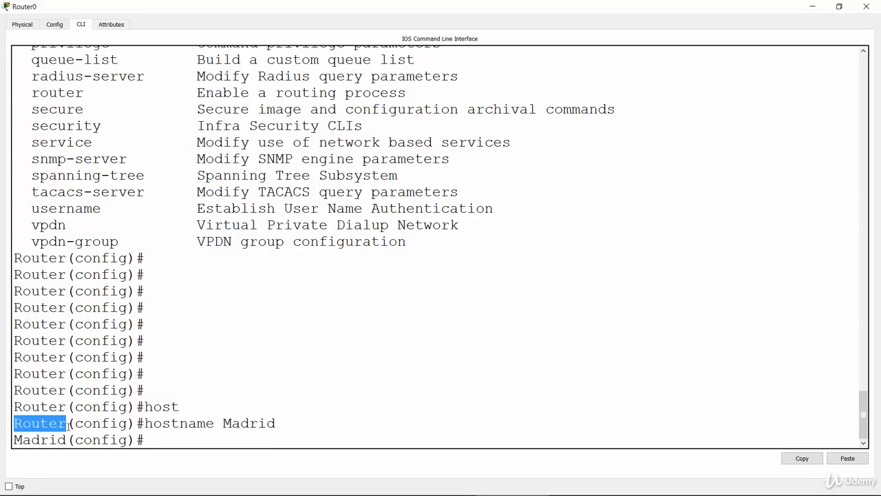
pyautogui.click(398, 247)
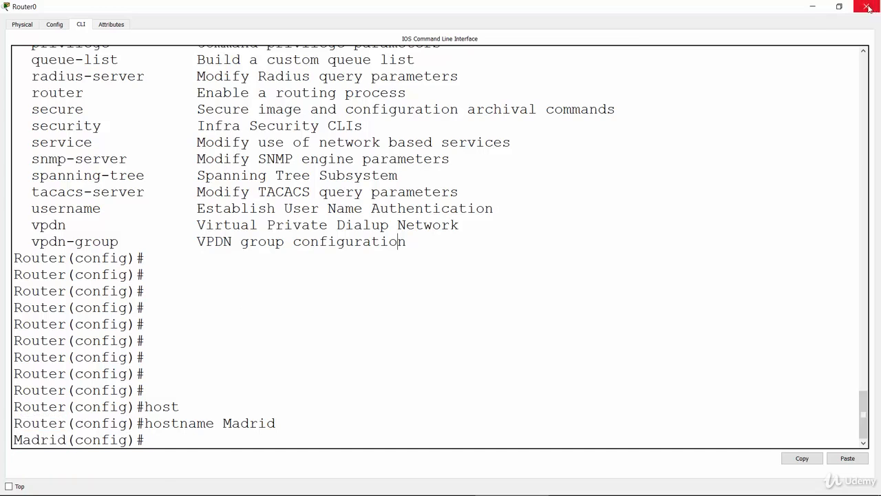
# Open the command line of Router1 in a maximized window and answer "no" to the initial configuration dialog
pyautogui.click(812, 7)
pyautogui.click(472, 195)
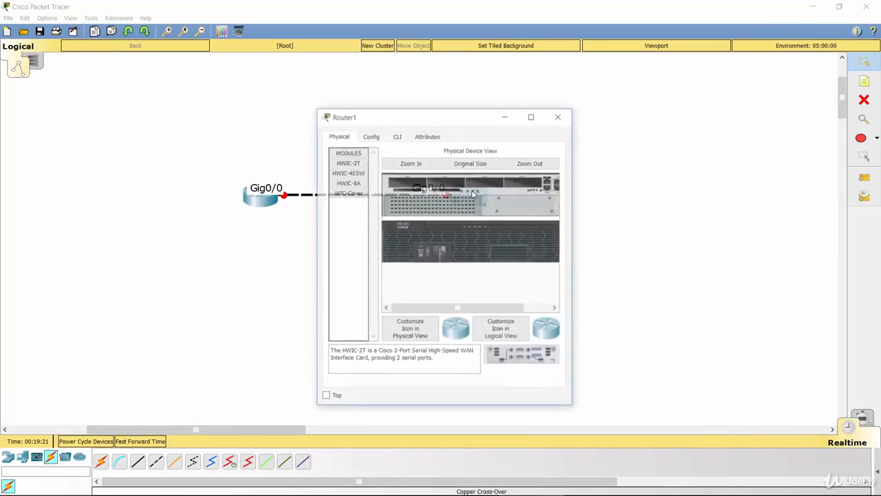
pyautogui.click(530, 117)
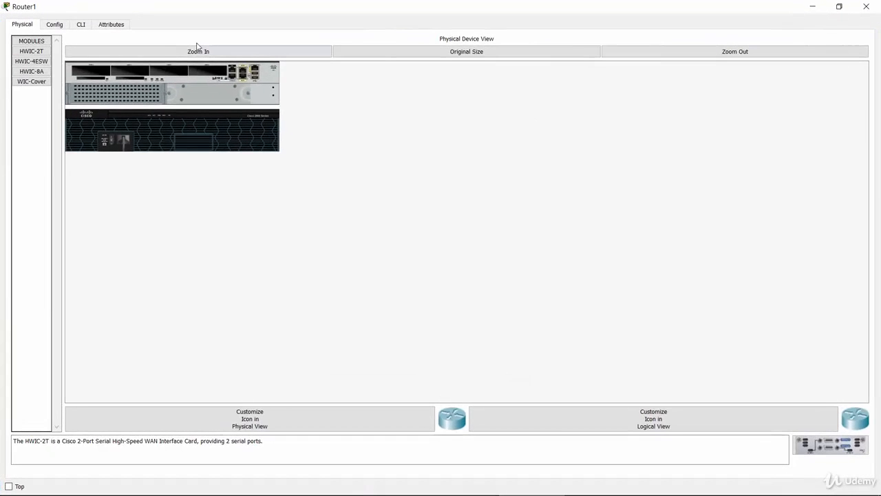
pyautogui.click(82, 25)
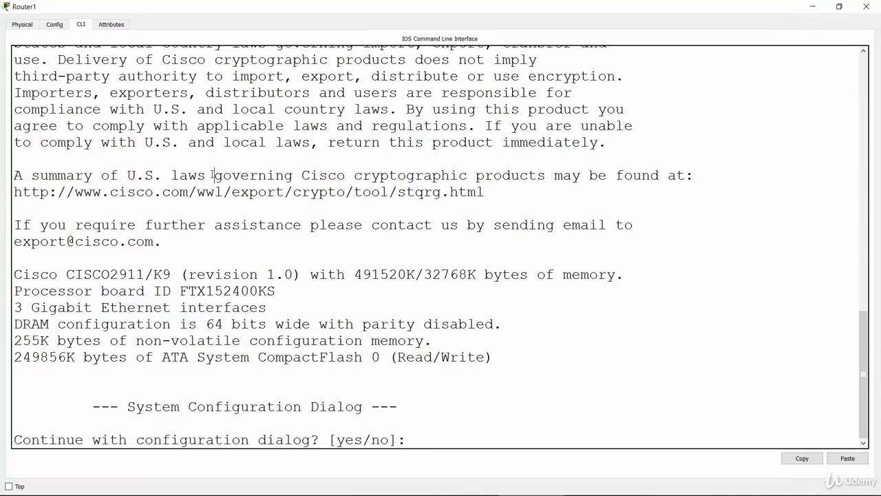
pyautogui.write('no')
pyautogui.press('Return')
# Enter privileged EXEC mode on Router1 with "enable" and go into global configuration mode with "conf t"
pyautogui.press('Return')
pyautogui.press('Return')
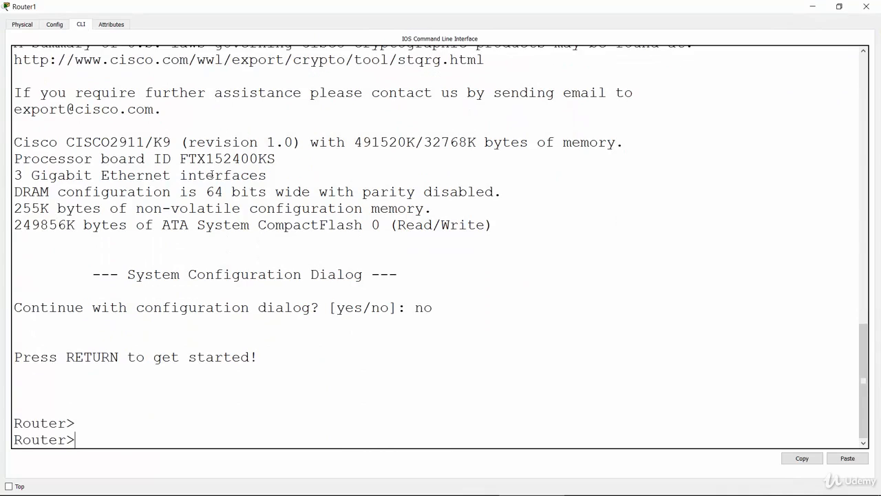
pyautogui.write('enable')
pyautogui.press('Return')
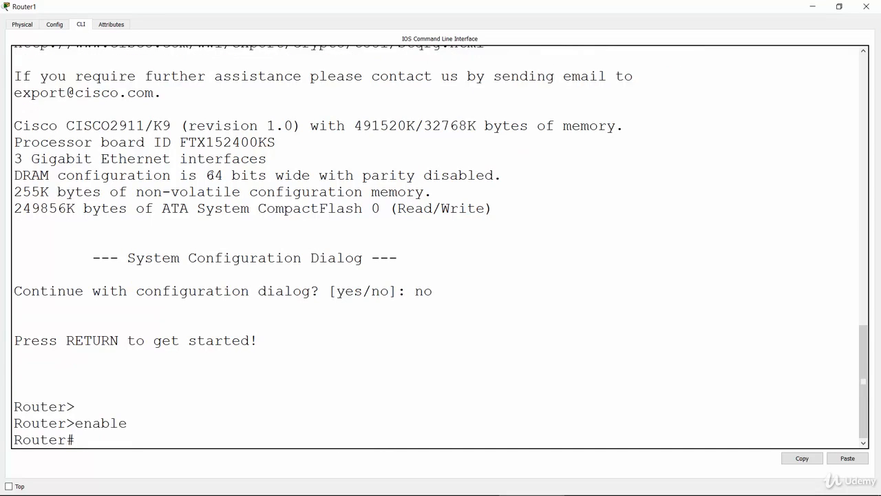
pyautogui.write('conf t')
pyautogui.press('Return')
pyautogui.press('Return')
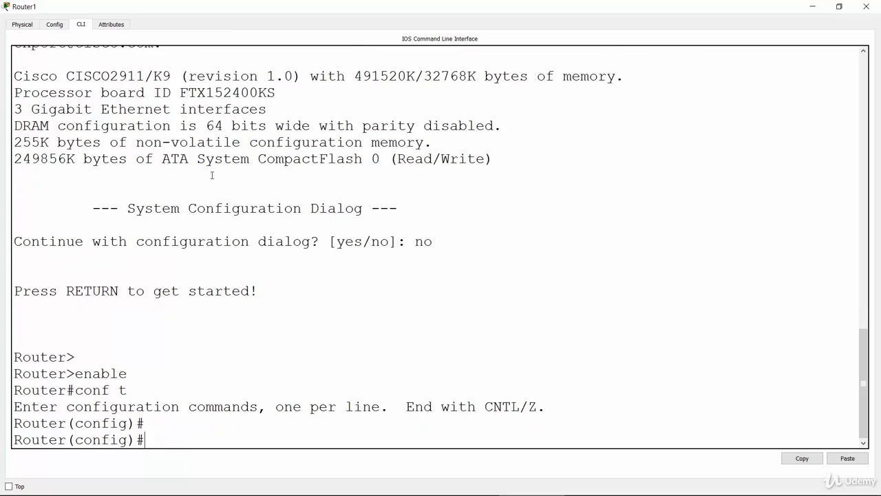
# Set the hostname of Router1 to Miami with the "hostname" command
pyautogui.write('ost')
pyautogui.press('Tab')
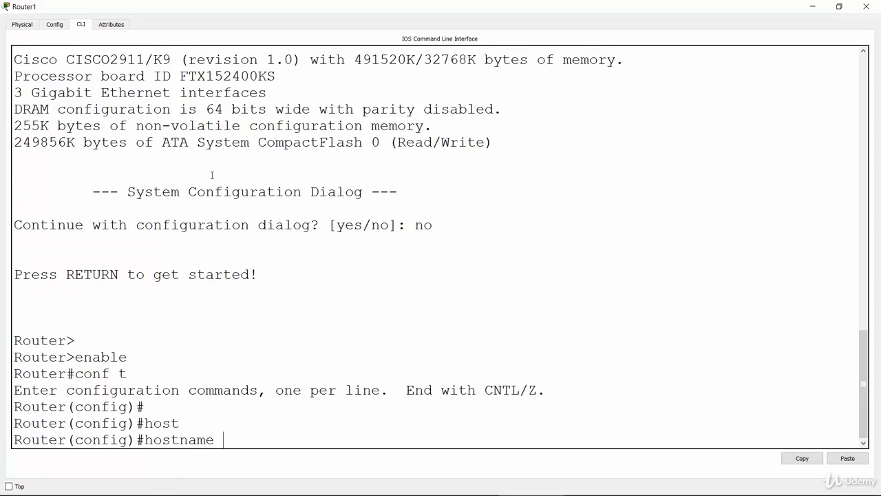
pyautogui.write('Miami')
pyautogui.press('Return')
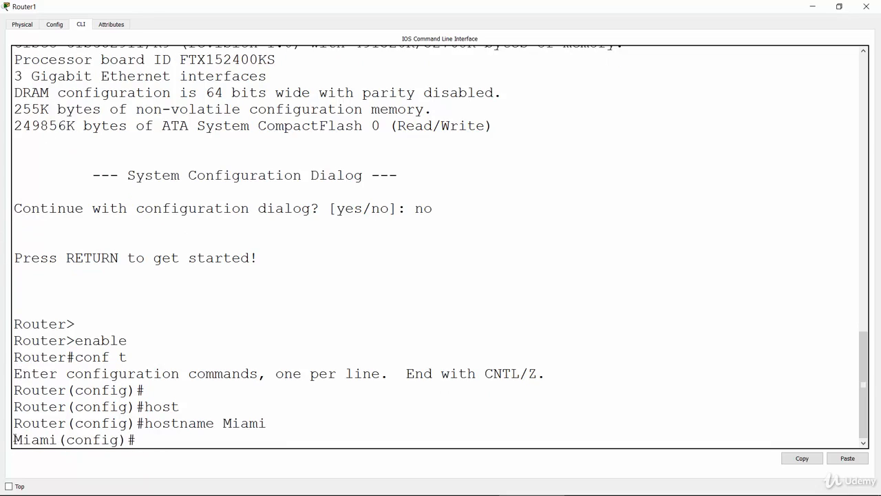
pyautogui.moveTo(14, 439); pyautogui.dragTo(58, 439)
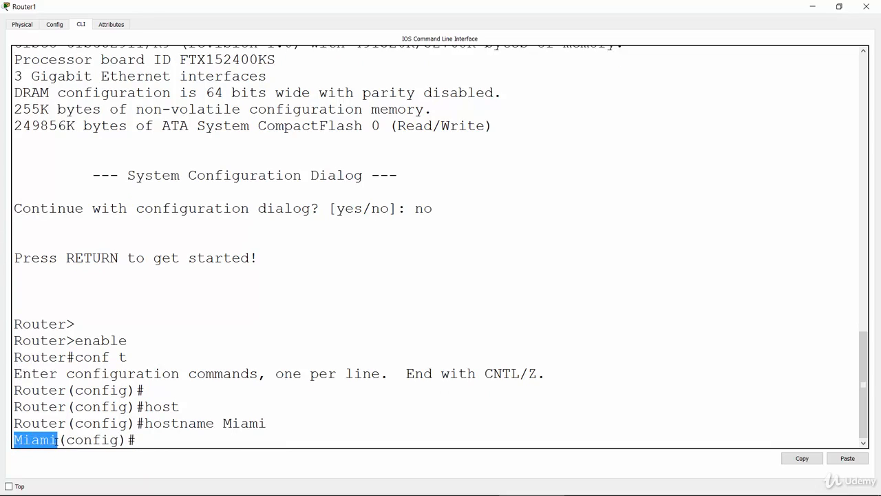
pyautogui.click(58, 440)
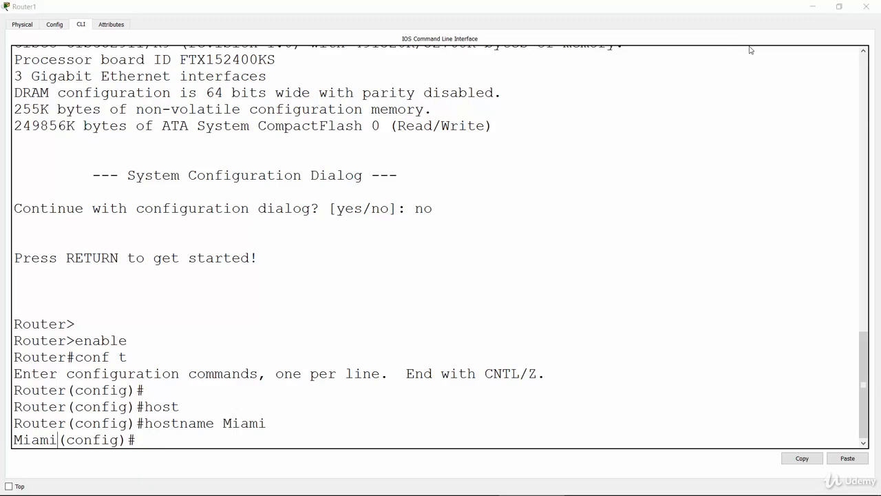
# Switch to the PowerPoint slide with the basic router configuration lab to review the task list
pyautogui.hotkey('alt', 'Tab')
pyautogui.click(638, 198)
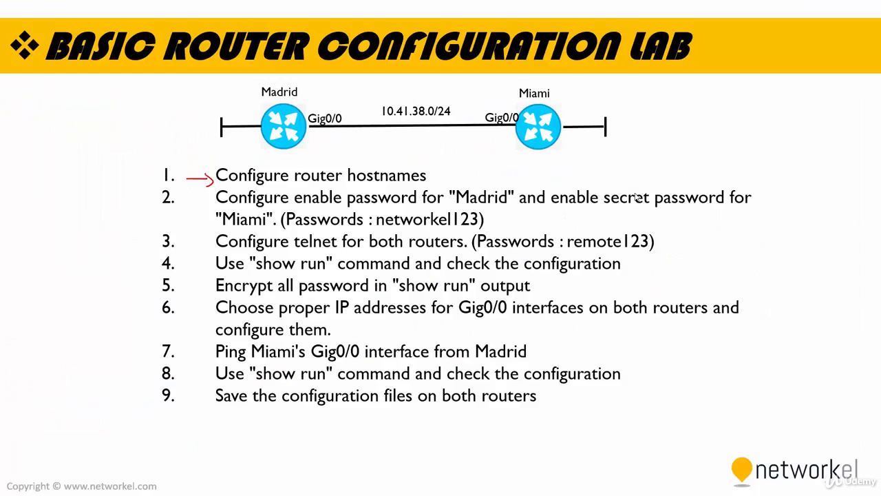
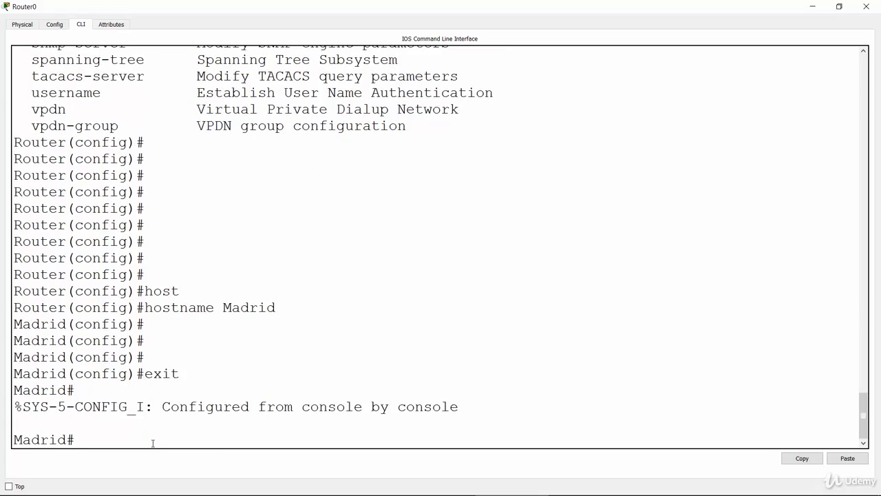
pyautogui.press('Return')
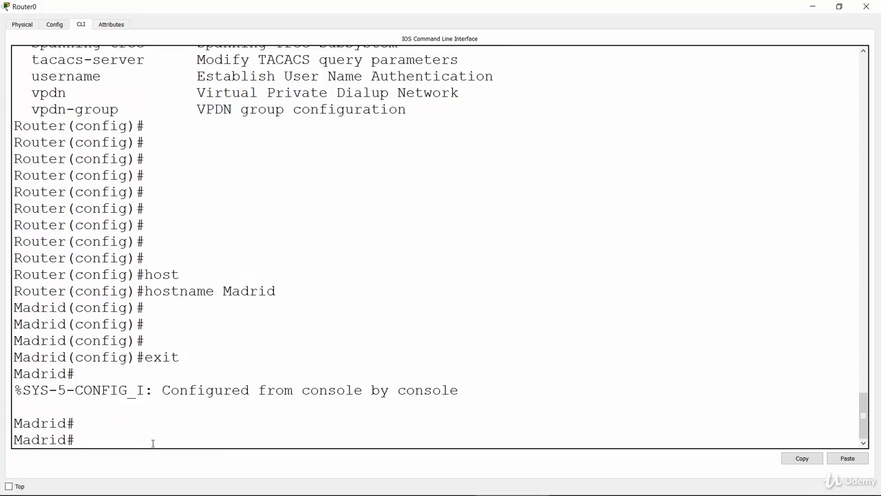
# Go back into global configuration mode on Madrid with "conf t"
pyautogui.write('conf t')
pyautogui.press('Return')
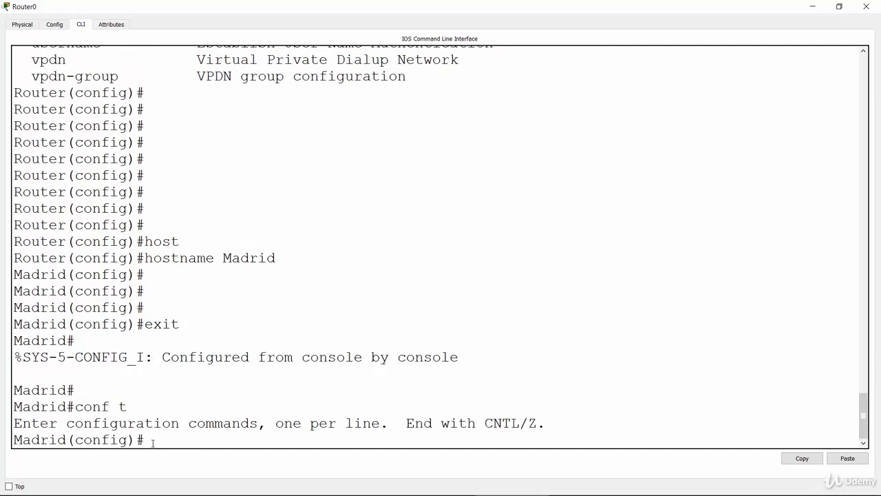
pyautogui.press('Return')
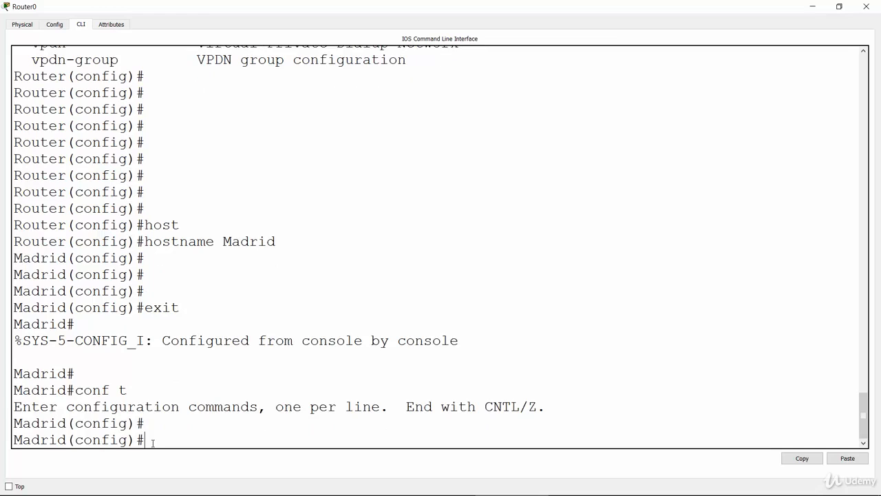
# Write out the "enable password" command on Madrid and list its available options with "?"
pyautogui.write('ena')
pyautogui.press('Tab')
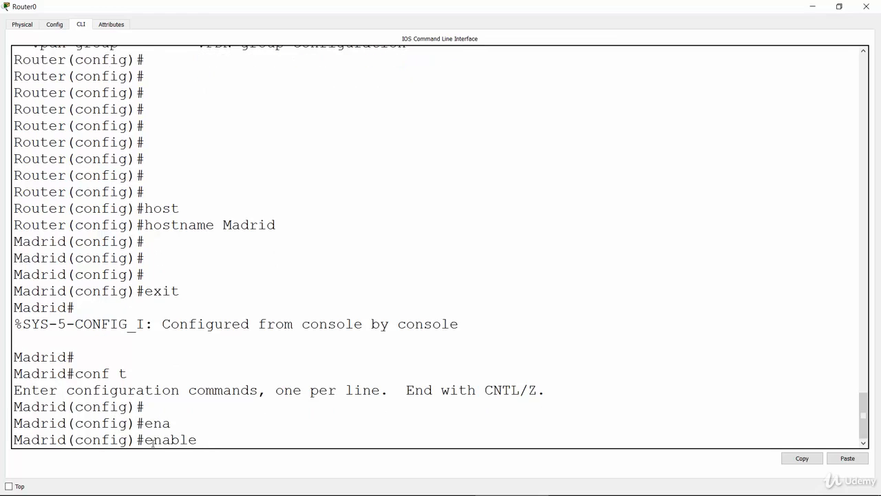
pyautogui.write('pass')
pyautogui.press('Tab')
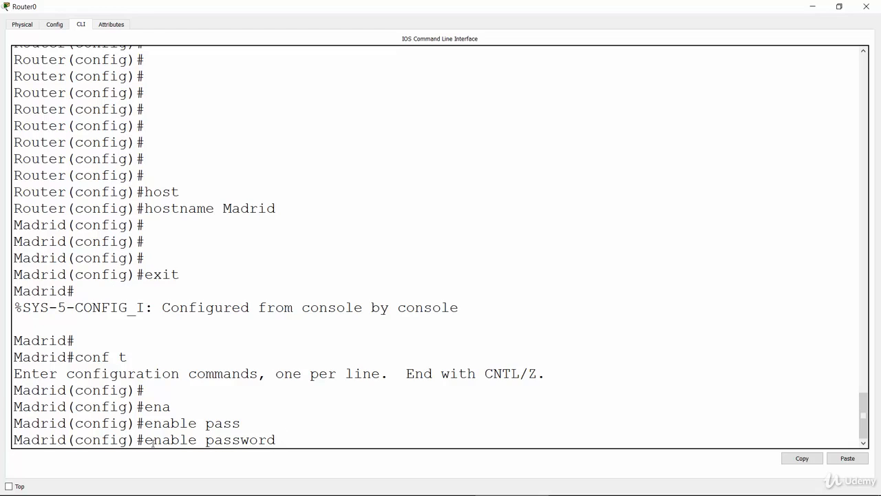
pyautogui.write('?')
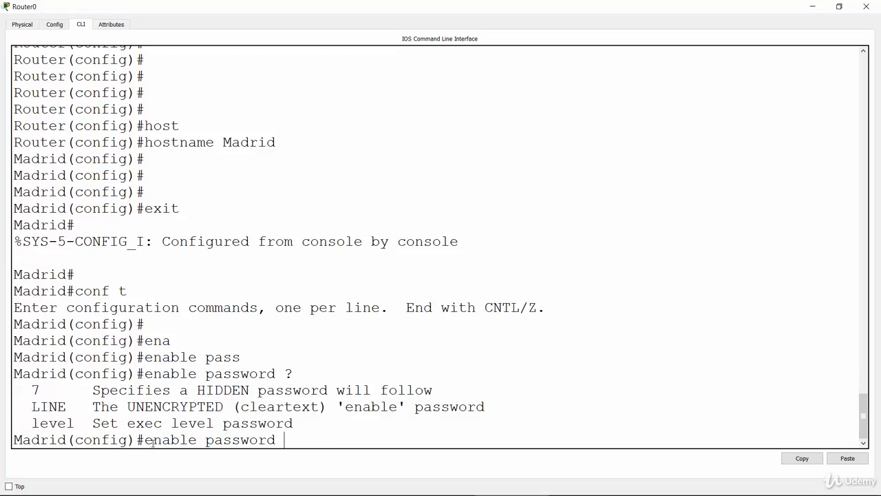
pyautogui.moveTo(153, 443); pyautogui.dragTo(155, 378)
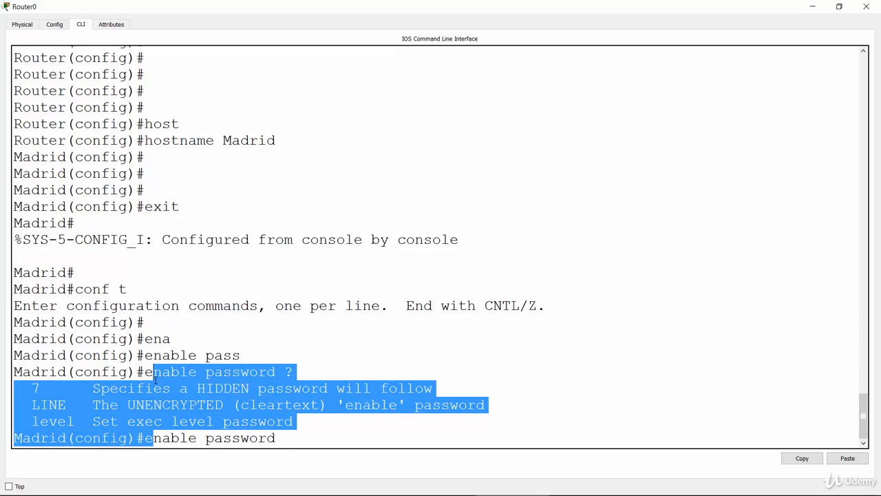
pyautogui.click(155, 377)
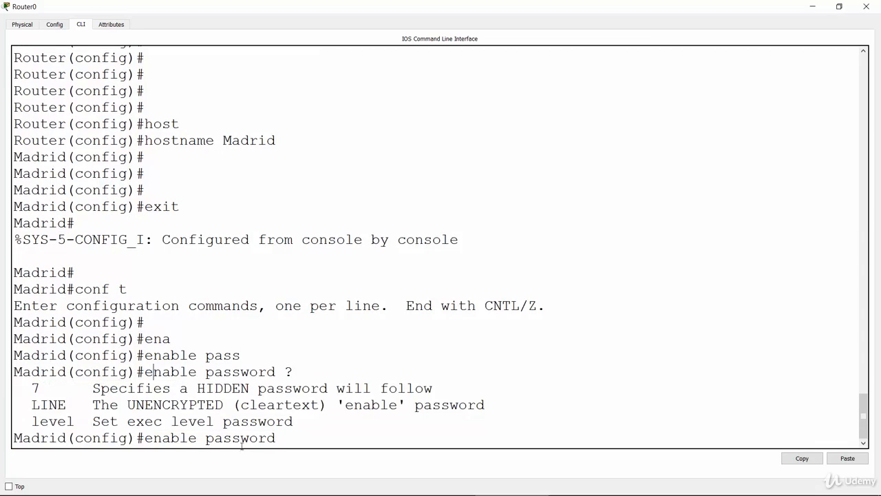
# Recall the "enable password" command on Madrid and set the router's enable password with it
pyautogui.press('Return')
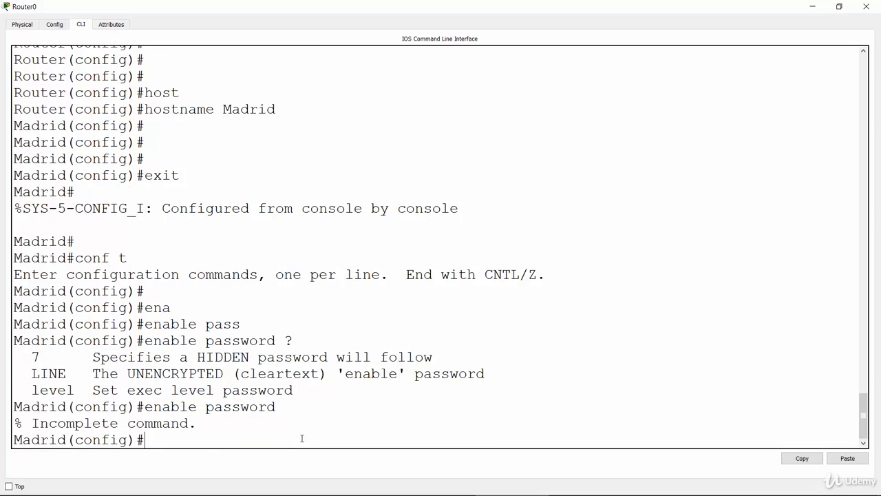
pyautogui.press('Up')
pyautogui.press('Return')
pyautogui.press('Up')
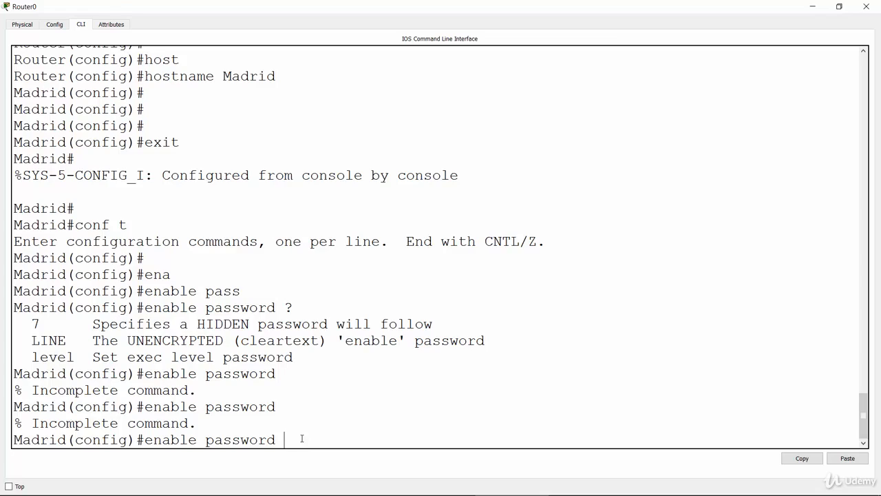
pyautogui.write('networkel123')
pyautogui.press('Return')
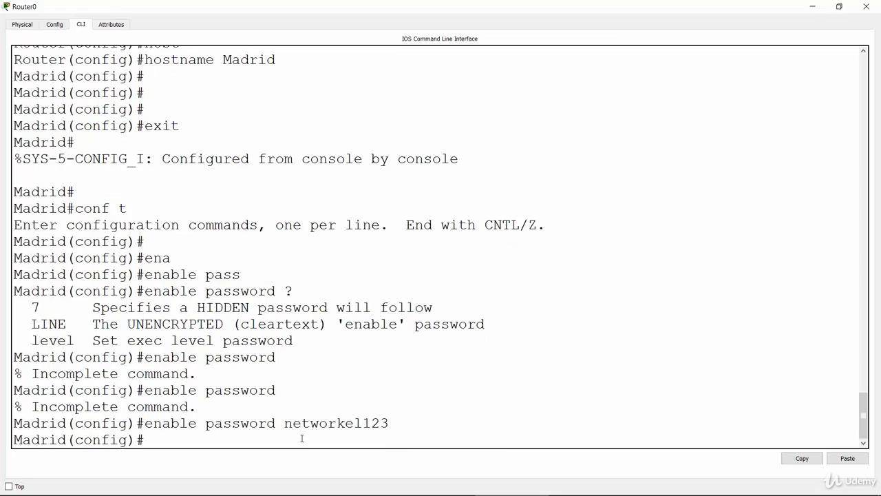
pyautogui.press('Return')
pyautogui.press('Return')
pyautogui.press('Return')
pyautogui.press('Return')
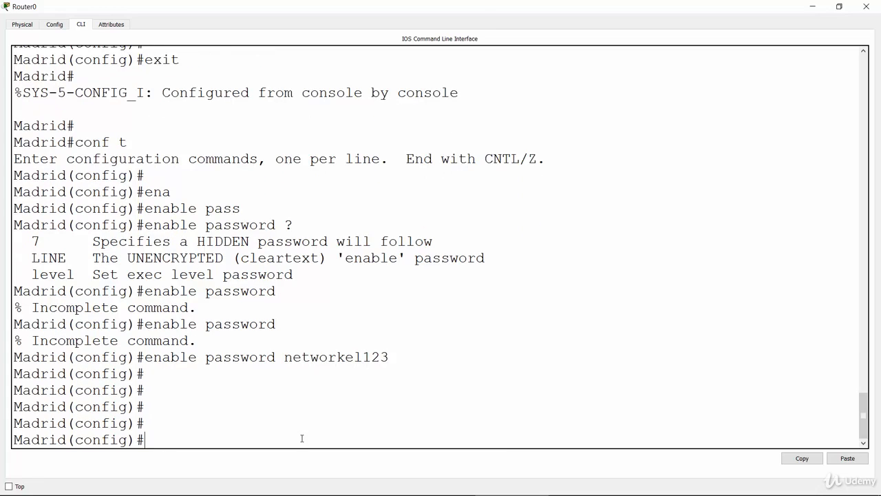
# Minimize the Router0 window and open the Miami router's command line in a maximized window
pyautogui.click(813, 6)
pyautogui.click(475, 194)
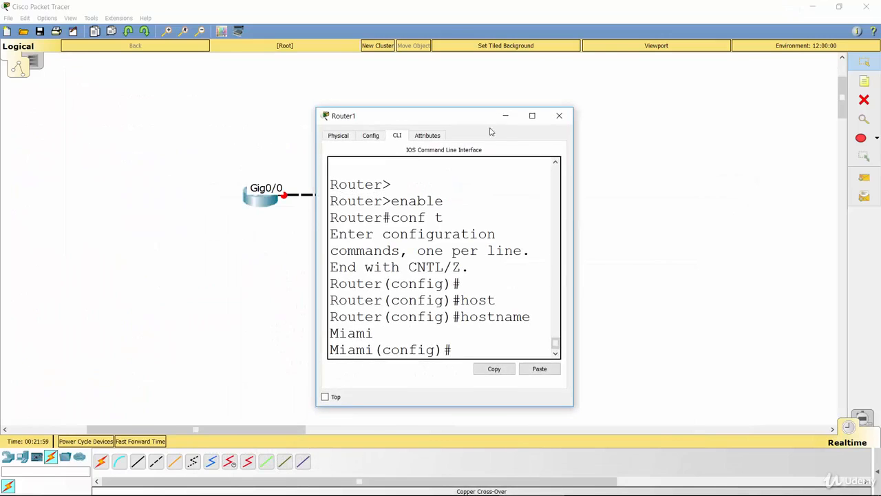
pyautogui.click(531, 117)
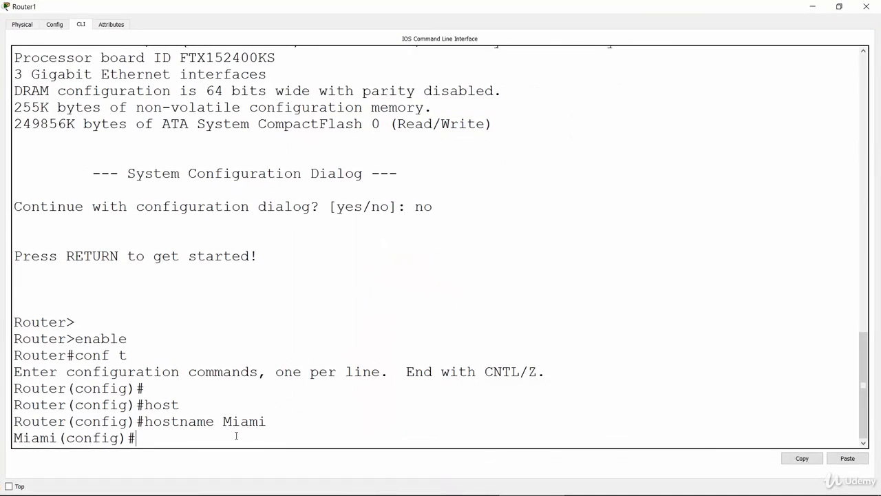
pyautogui.press('Return')
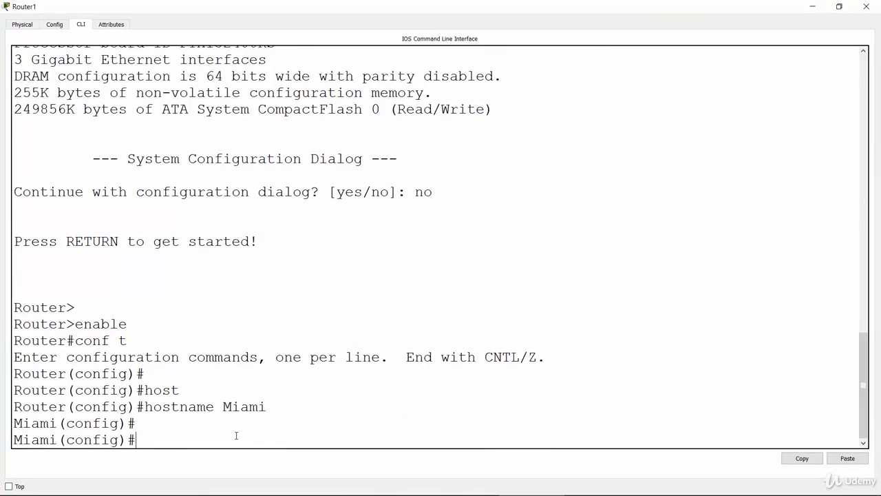
# Begin an "enable" command on Miami and list its available options with "?"
pyautogui.write('ena')
pyautogui.press('Tab')
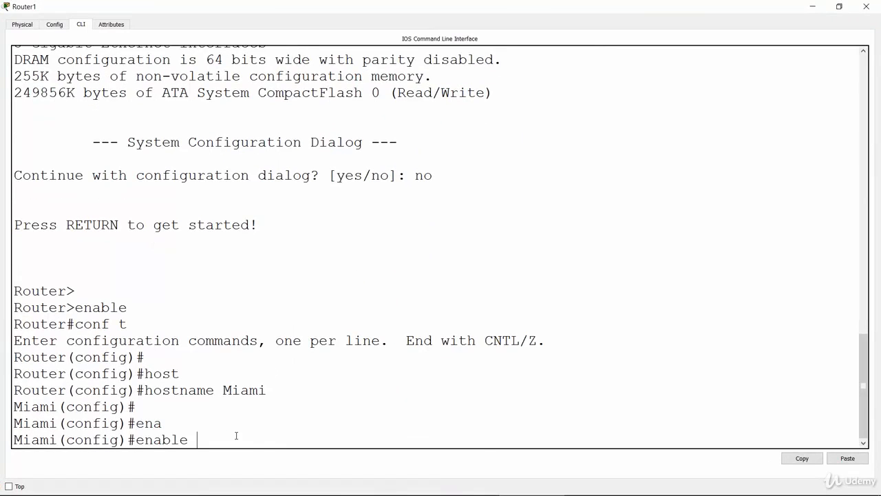
pyautogui.write('pass')
pyautogui.press('BackSpace')
pyautogui.press('BackSpace')
pyautogui.press('BackSpace')
pyautogui.press('BackSpace')
pyautogui.write('sec')
pyautogui.press('BackSpace')
pyautogui.press('BackSpace')
pyautogui.press('BackSpace')
pyautogui.write('?')
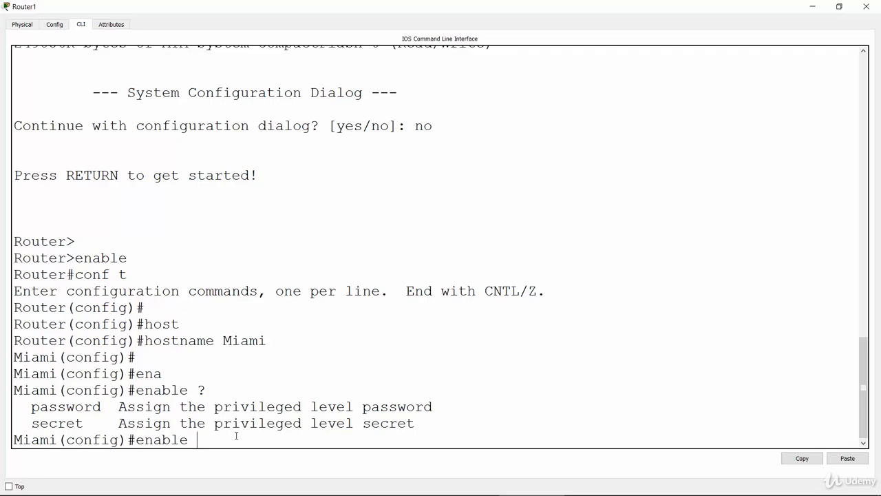
# Set the enable secret password on Miami with the "enable secret" command
pyautogui.write('secret networkel')
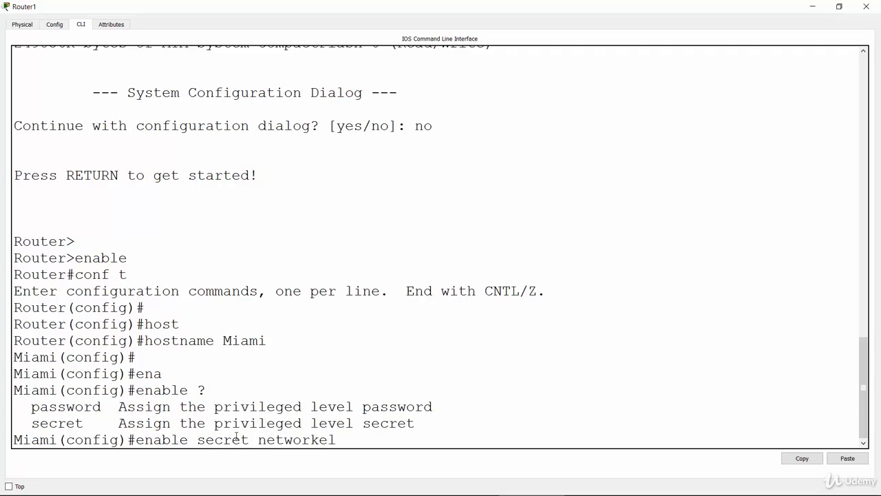
pyautogui.write('123')
pyautogui.press('Return')
pyautogui.press('Return')
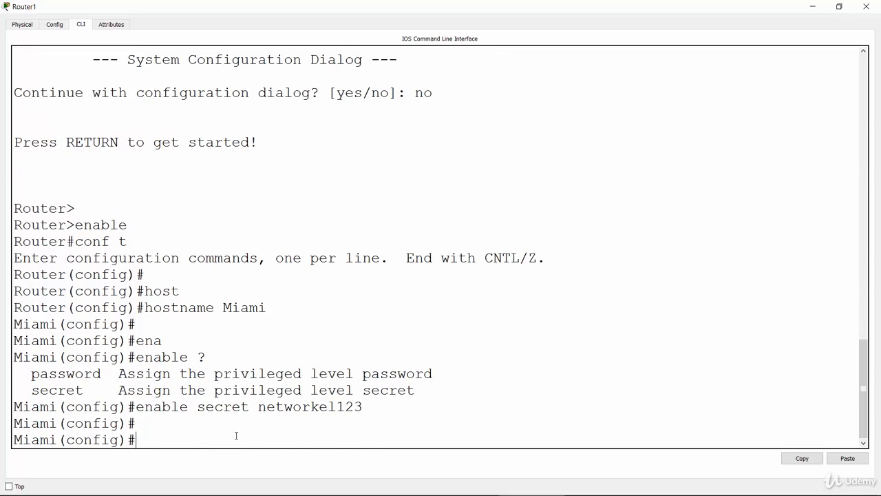
# Switch to the PowerPoint lab slide, tick off task 2 and underline the telnet password in task 3
pyautogui.hotkey('alt', 'Tab')
pyautogui.click(571, 245)
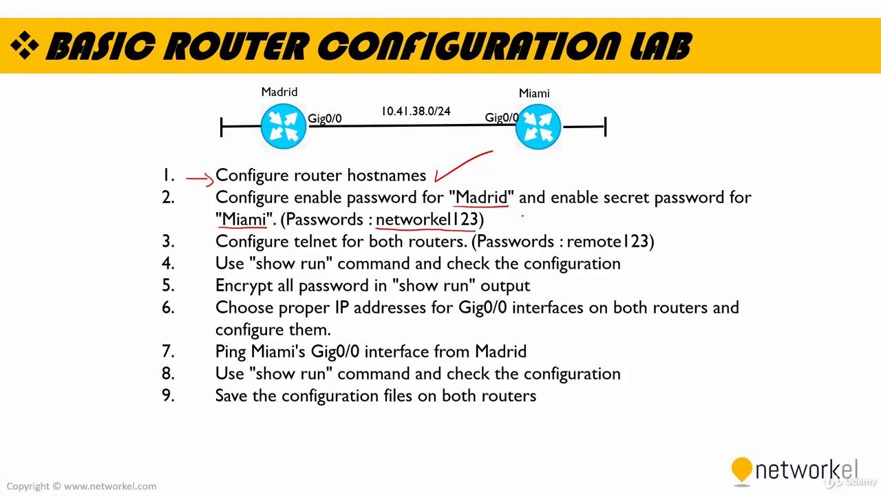
pyautogui.moveTo(509, 219)
pyautogui.mouseDown()
pyautogui.moveTo(513, 231)
pyautogui.moveTo(556, 199)
pyautogui.mouseUp()
pyautogui.moveTo(568, 251); pyautogui.dragTo(654, 250)
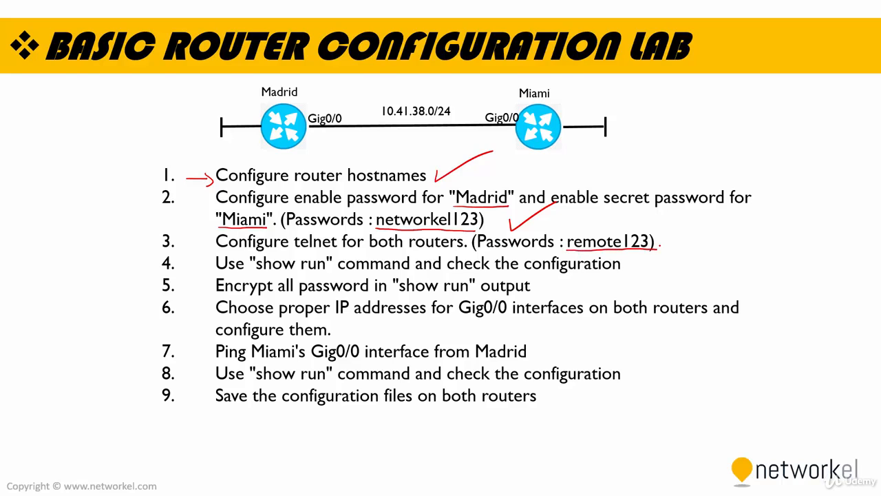
# Switch back to Cisco Packet Tracer and open the Madrid router's command line in a maximized window
pyautogui.hotkey('alt', 'Tab')
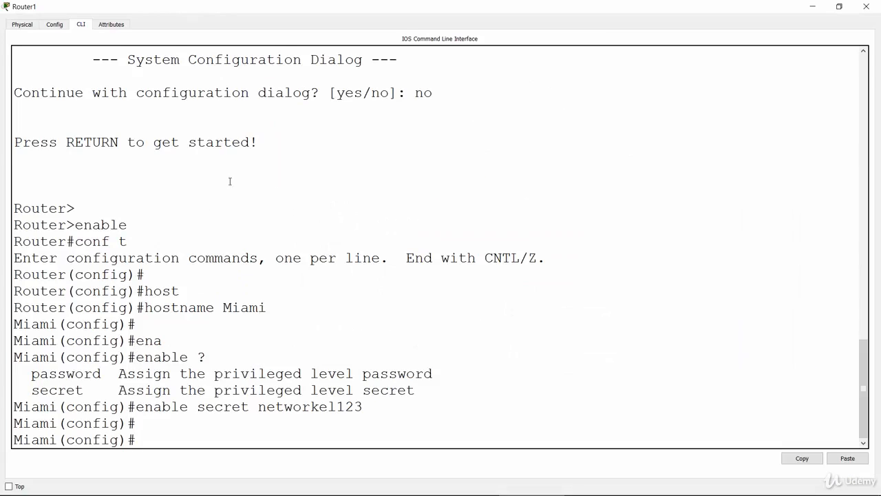
pyautogui.click(812, 7)
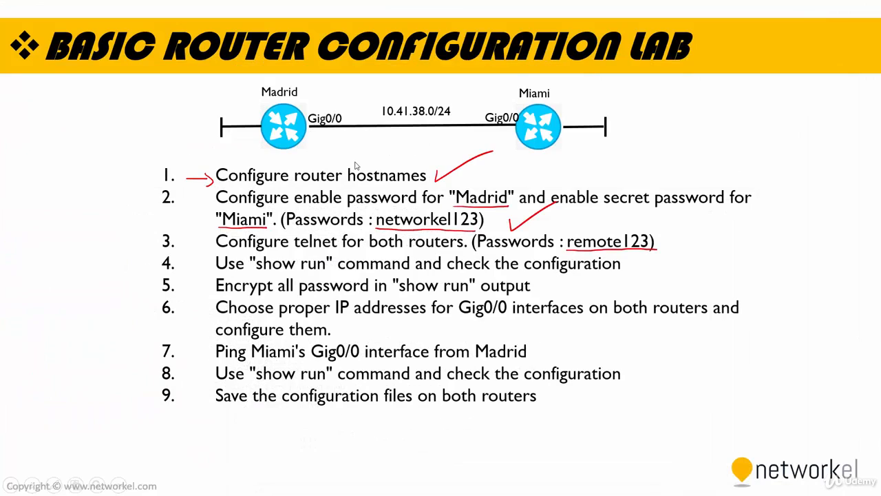
pyautogui.hotkey('alt', 'Tab')
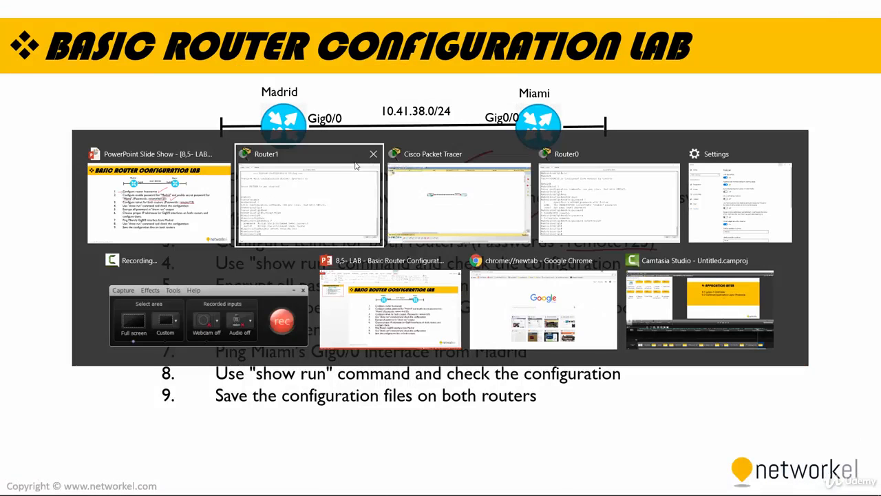
pyautogui.click(278, 189)
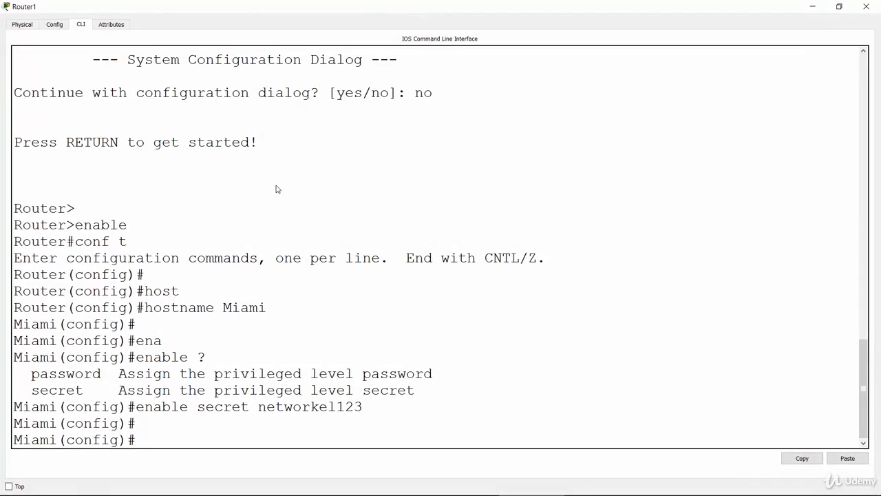
pyautogui.click(817, 9)
pyautogui.hotkey('alt', 'Tab')
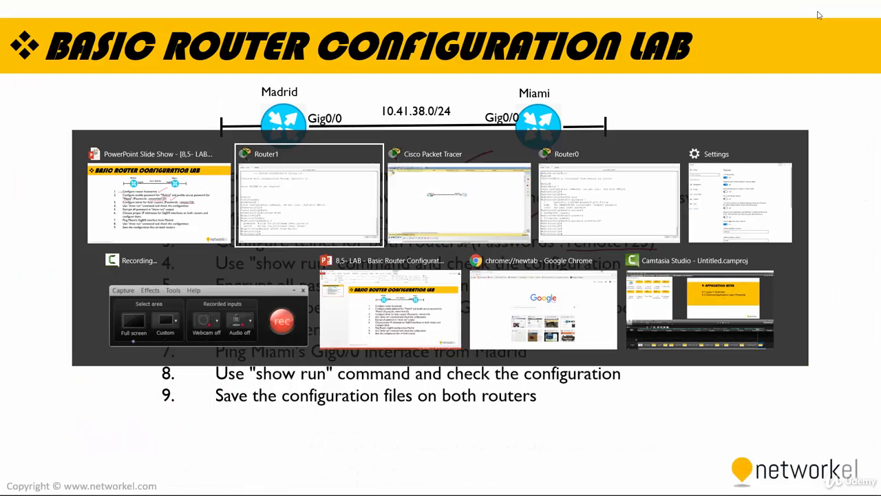
pyautogui.click(515, 197)
pyautogui.click(254, 200)
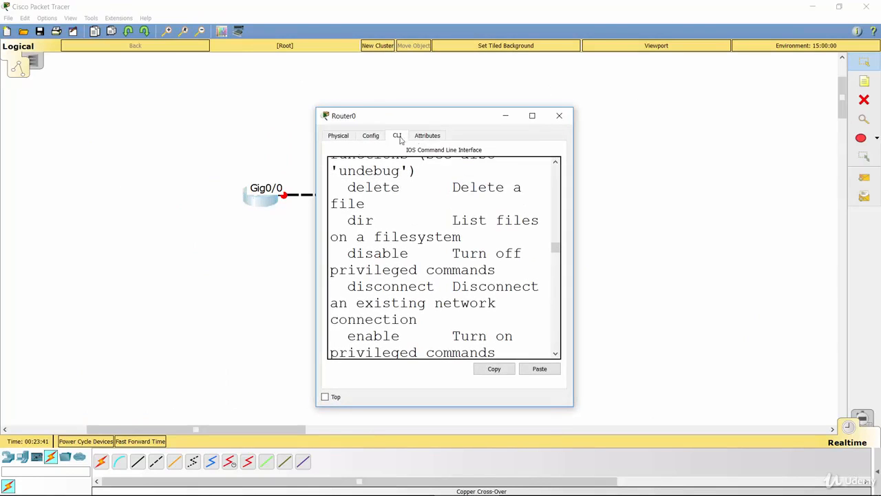
pyautogui.doubleClick(433, 117)
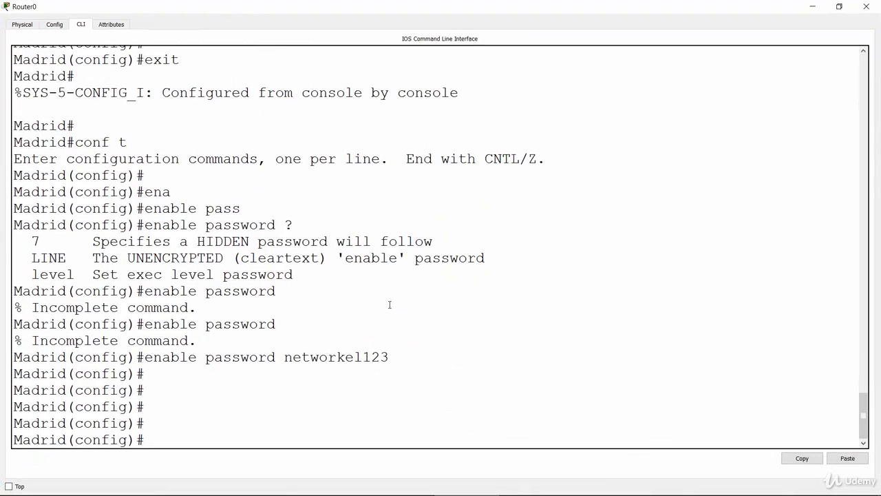
pyautogui.press('Return')
pyautogui.press('Return')
pyautogui.press('Return')
pyautogui.press('Return')
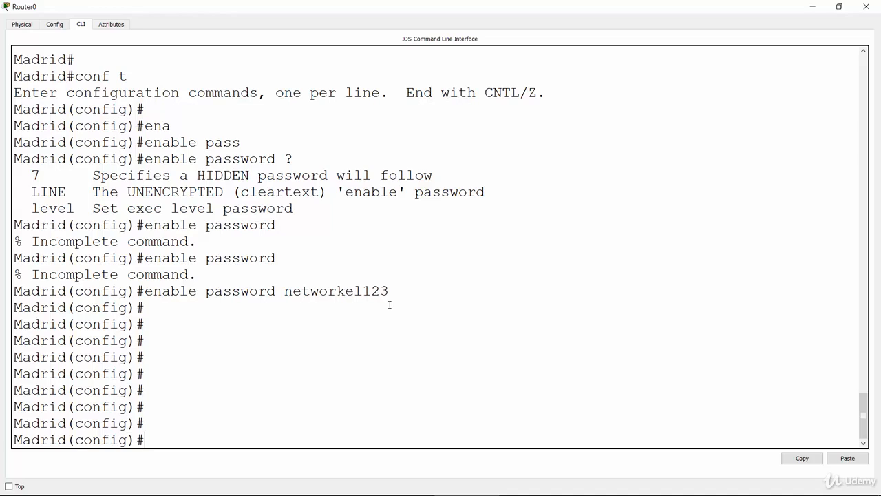
# List the options of the "line" command on Madrid and enter line configuration mode with "line vty 0 4"
pyautogui.write('lin')
pyautogui.press('Tab')
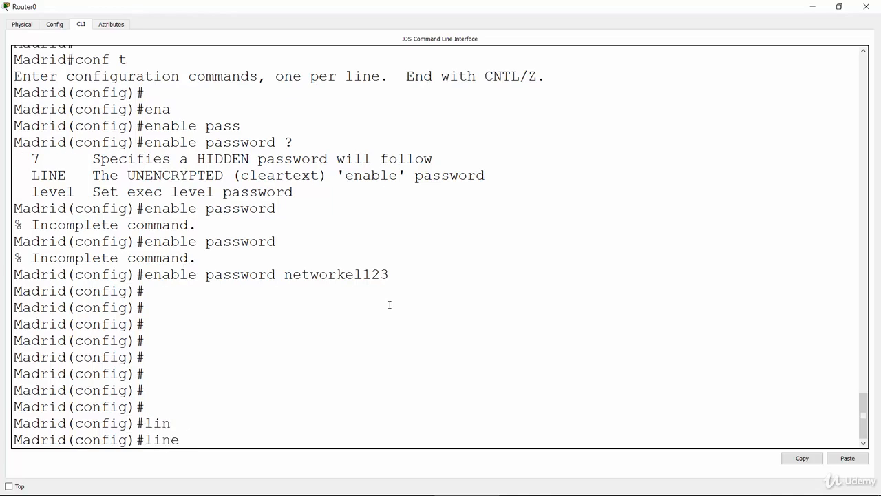
pyautogui.write('?')
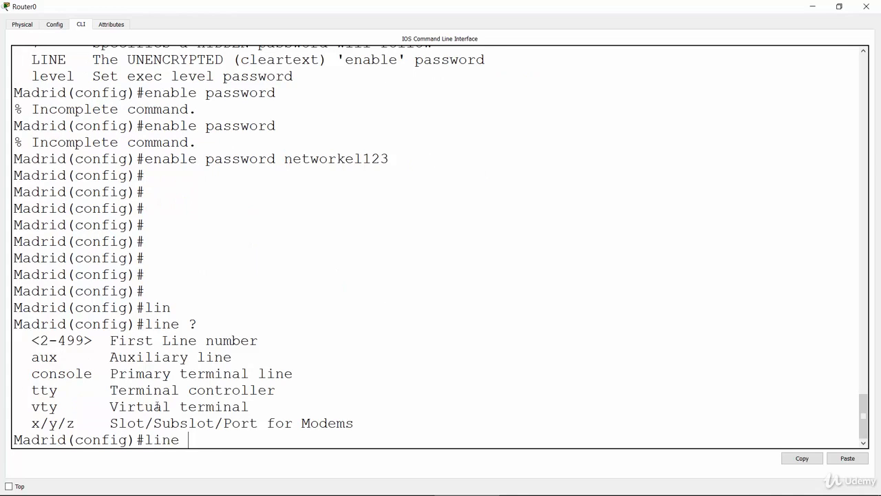
pyautogui.moveTo(32, 406); pyautogui.dragTo(67, 407)
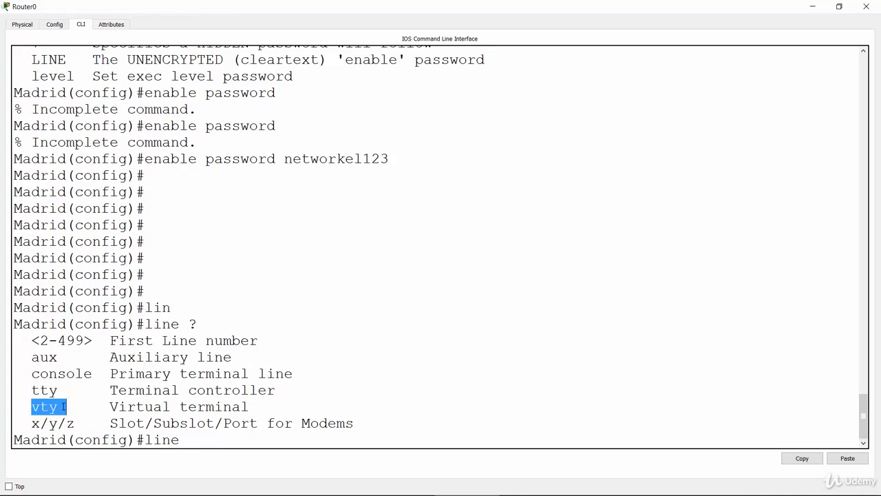
pyautogui.click(216, 442)
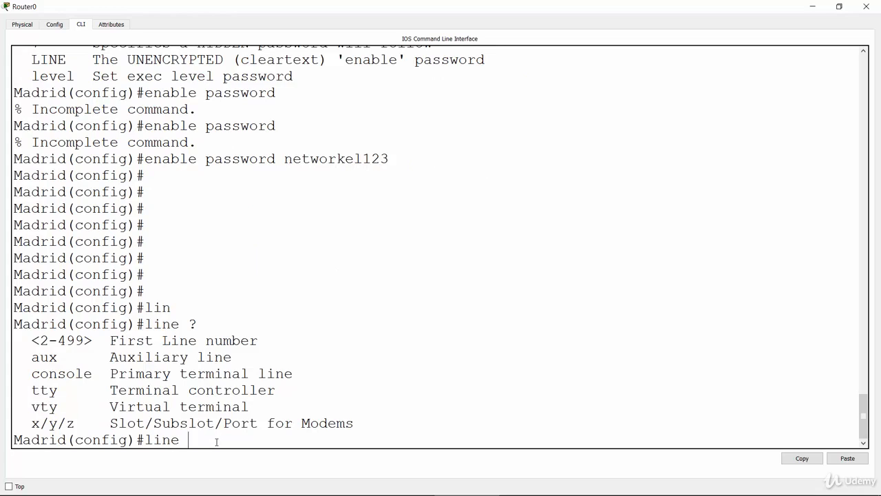
pyautogui.write('vty 0 4')
pyautogui.press('Return')
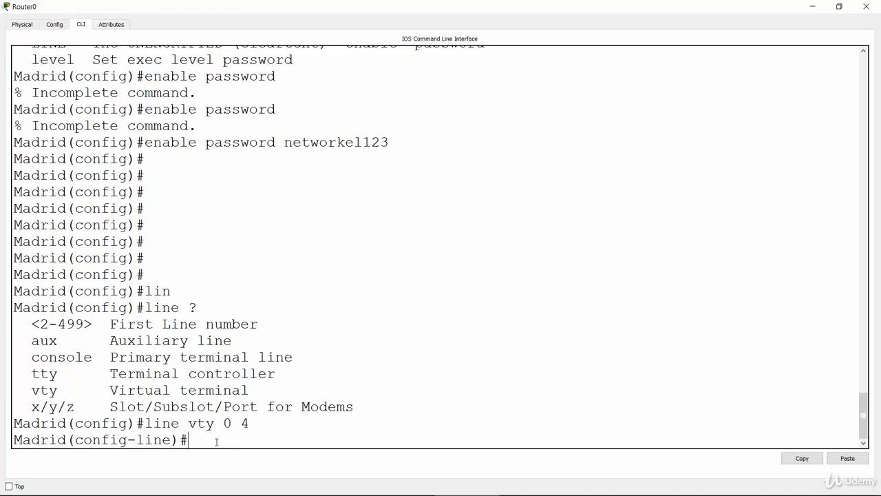
# Require login on Madrid's vty lines 0 to 4 with the "login" command
pyautogui.write('log')
pyautogui.press('Tab')
pyautogui.write('in')
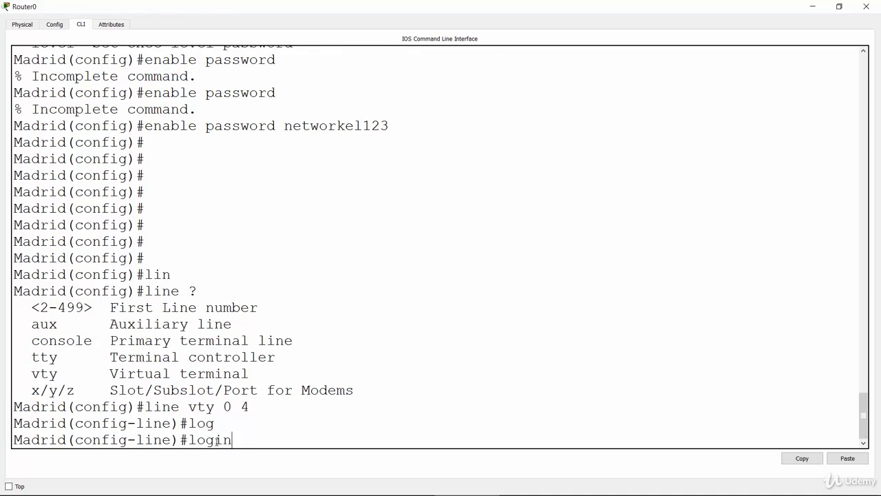
pyautogui.press('Return')
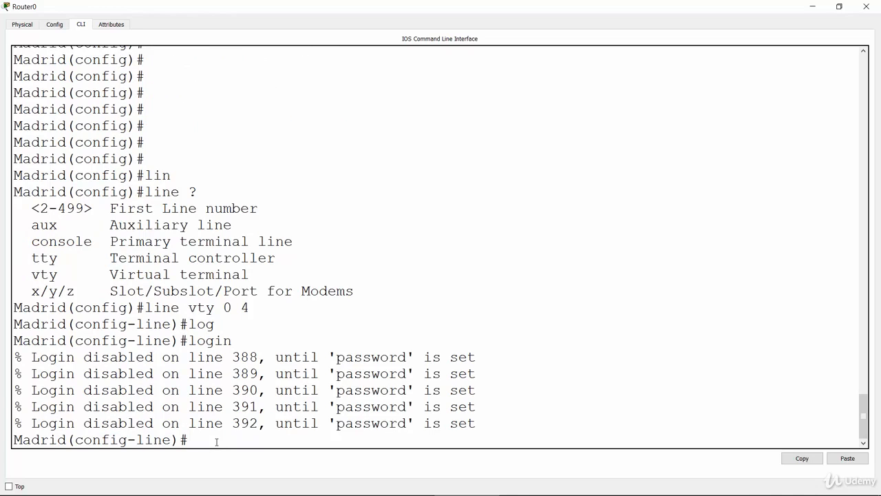
pyautogui.press('Return')
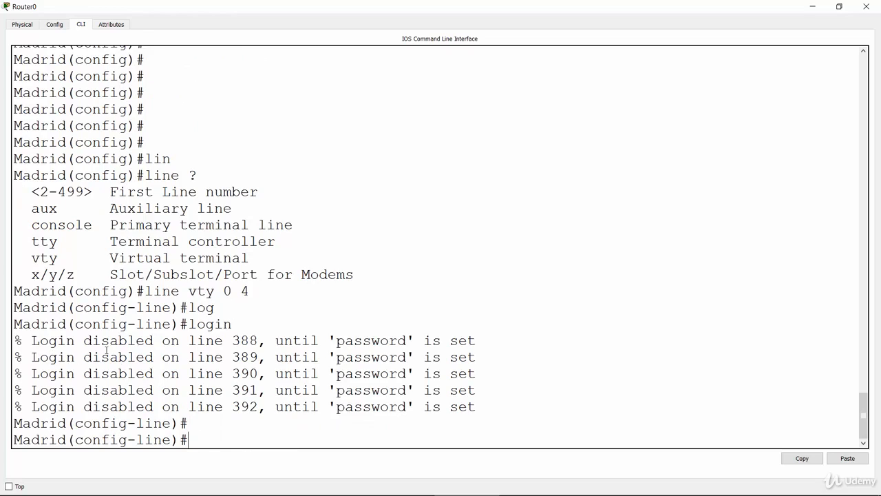
# Set the telnet password on Madrid's vty lines with the "password" command and enter "login" again
pyautogui.write('pass')
pyautogui.press('Tab')
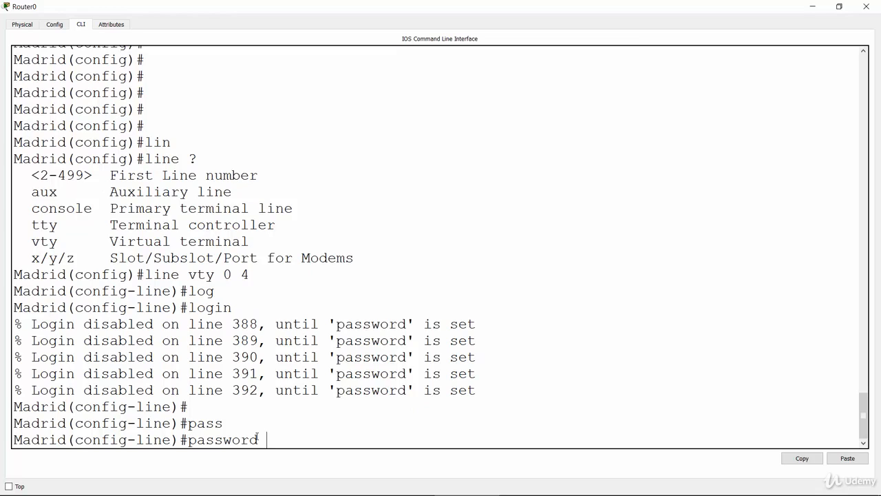
pyautogui.write('remote123')
pyautogui.press('Return')
pyautogui.write('login')
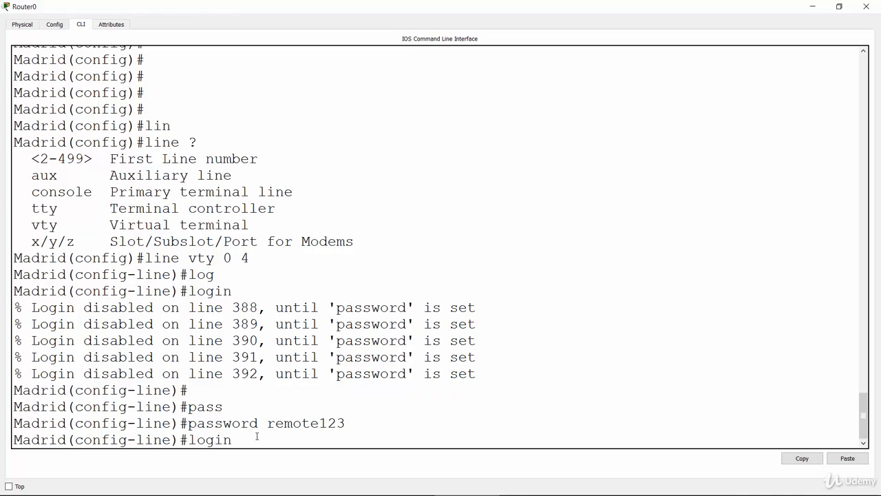
pyautogui.press('Return')
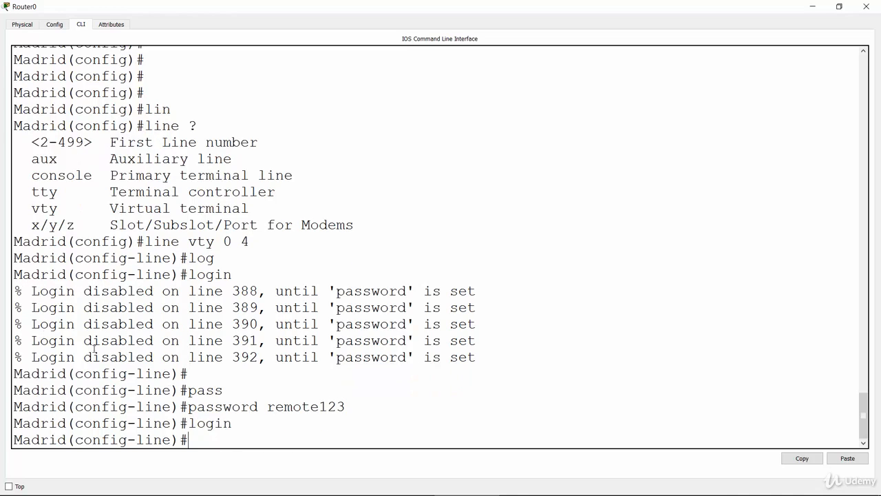
# Examine the login messages, the vty line range and the password and login commands entered on Madrid
pyautogui.moveTo(15, 290); pyautogui.dragTo(503, 297)
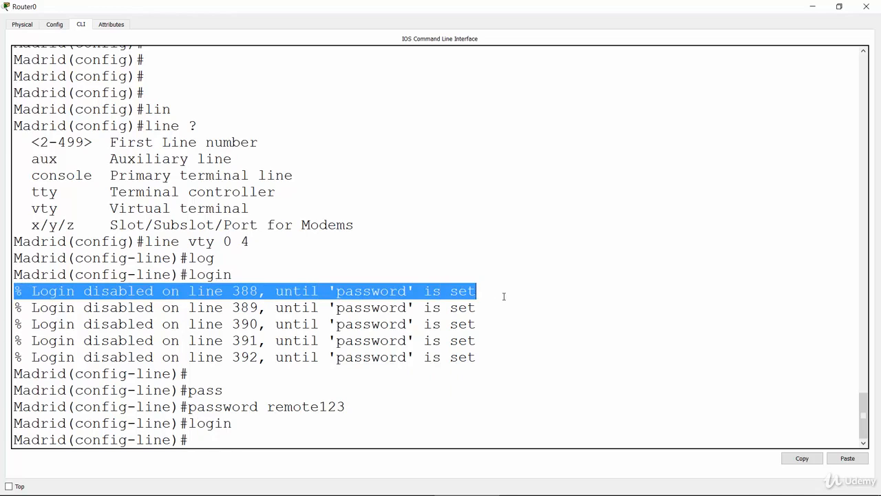
pyautogui.click(259, 308)
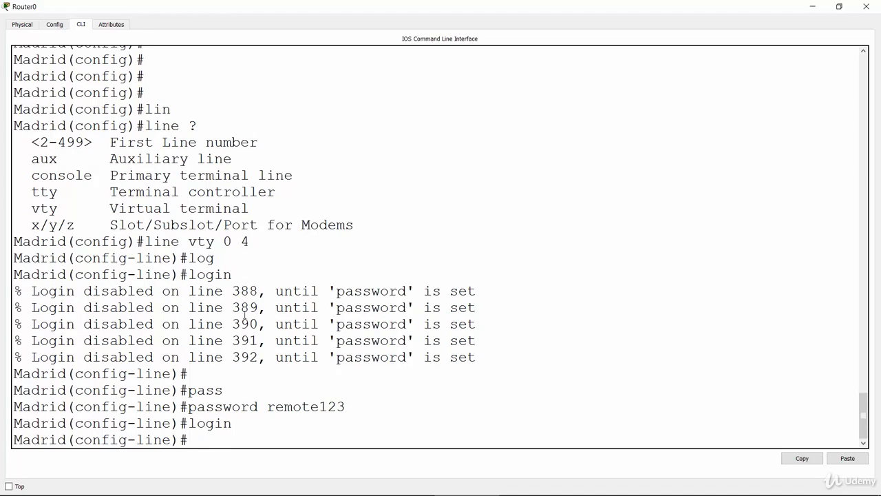
pyautogui.moveTo(225, 241); pyautogui.dragTo(250, 241)
pyautogui.click(241, 311)
pyautogui.moveTo(275, 292); pyautogui.dragTo(484, 289)
pyautogui.click(482, 290)
pyautogui.moveTo(180, 407); pyautogui.dragTo(346, 408)
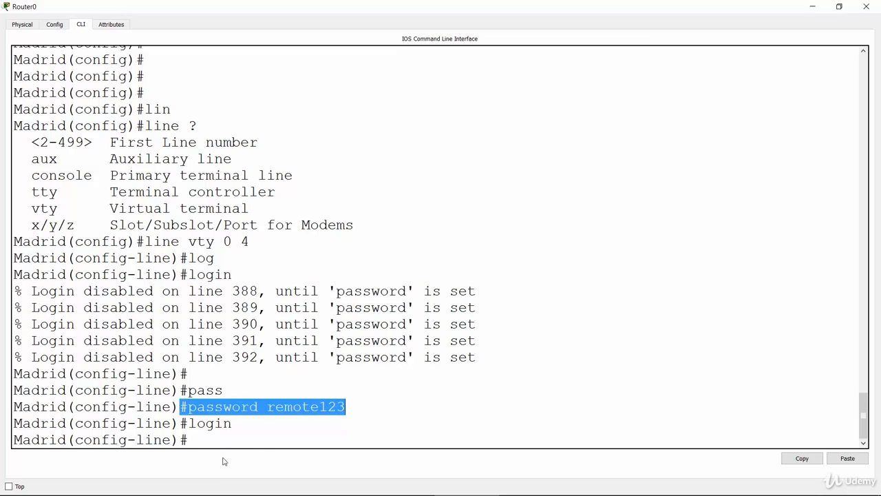
pyautogui.doubleClick(200, 424)
pyautogui.click(216, 442)
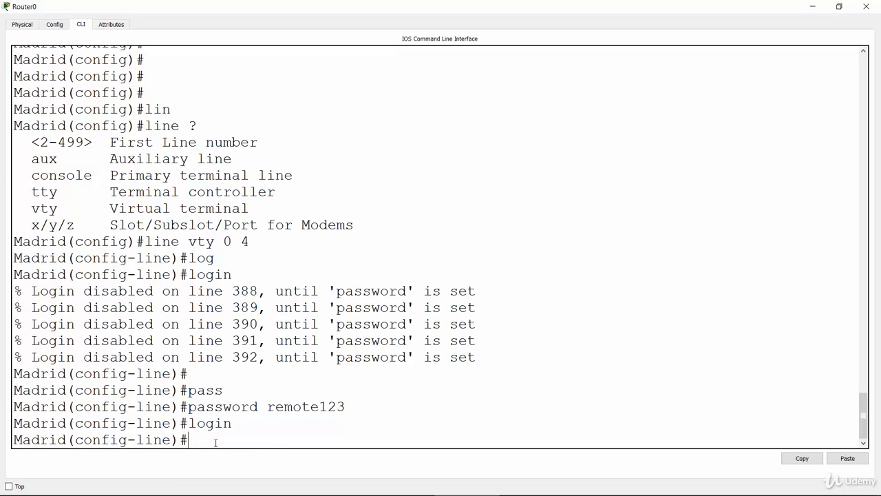
pyautogui.press('Return')
pyautogui.press('Return')
pyautogui.press('Return')
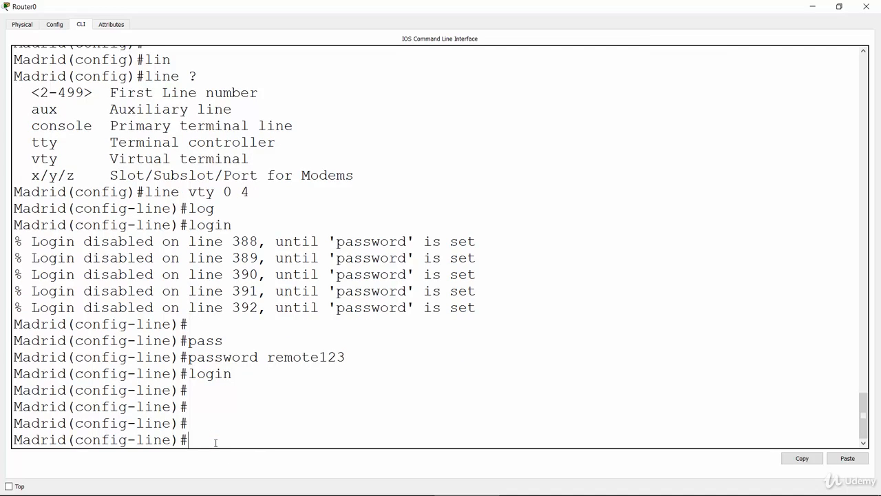
# Open the Miami router's command line in a maximized window and enter line configuration mode with "line vty 0 4"
pyautogui.click(810, 11)
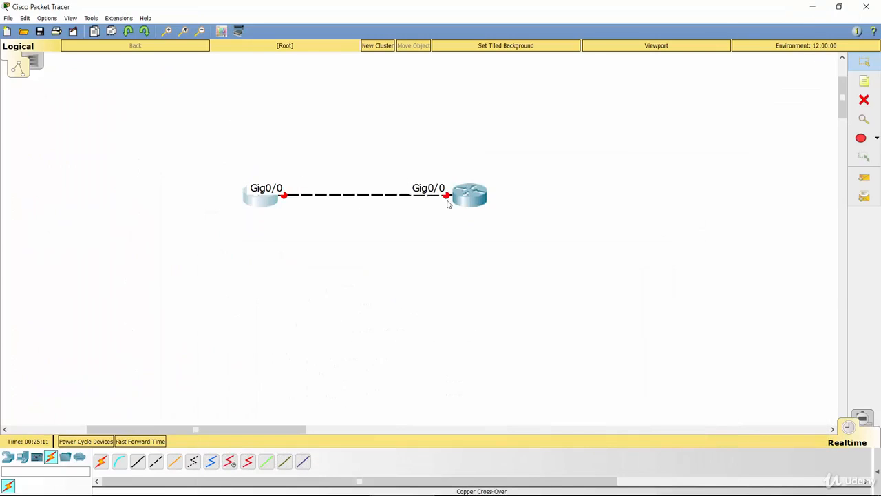
pyautogui.click(487, 188)
pyautogui.doubleClick(427, 122)
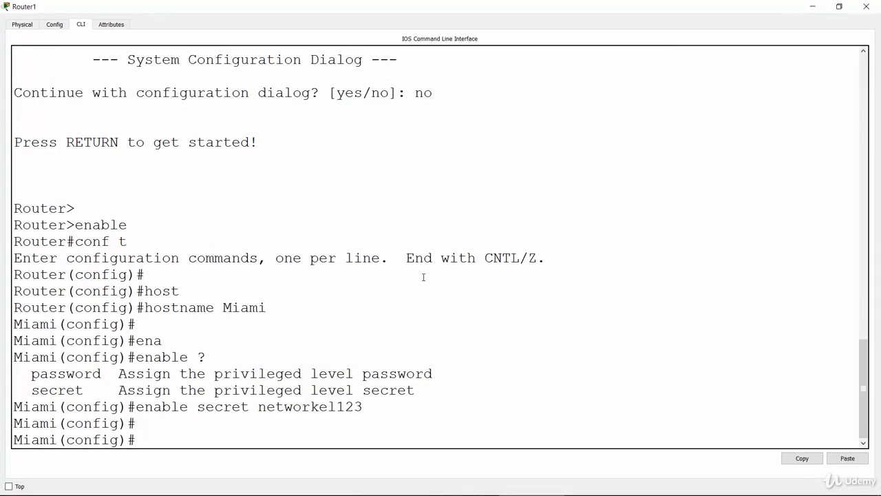
pyautogui.press('Return')
pyautogui.press('Return')
pyautogui.press('Return')
pyautogui.press('Return')
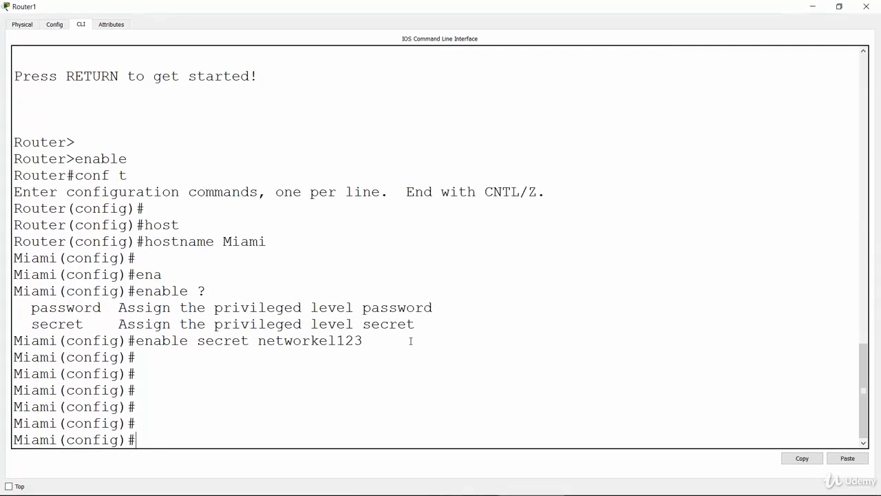
pyautogui.write('line vty 0 4')
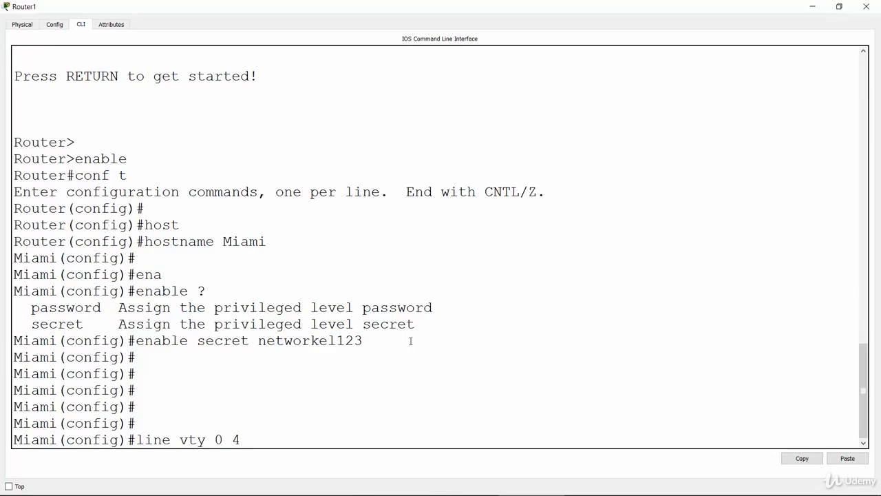
pyautogui.press('Return')
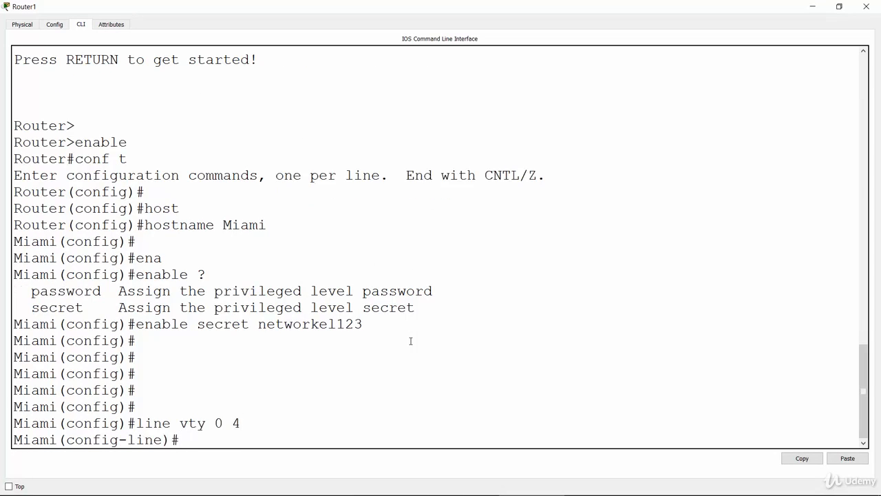
pyautogui.write('pass')
pyautogui.press('Tab')
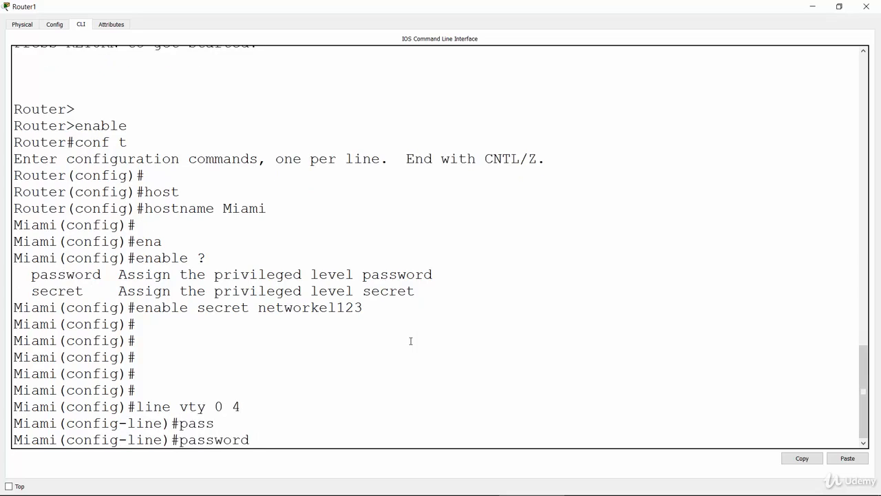
pyautogui.write('remote')
pyautogui.hotkey('ctrl', 'u')
pyautogui.press('Up')
pyautogui.hotkey('ctrl', 'u')
# Set the telnet password on Miami's vty lines with the "password" command and require it with "login"
pyautogui.write('pass')
pyautogui.press('Tab')
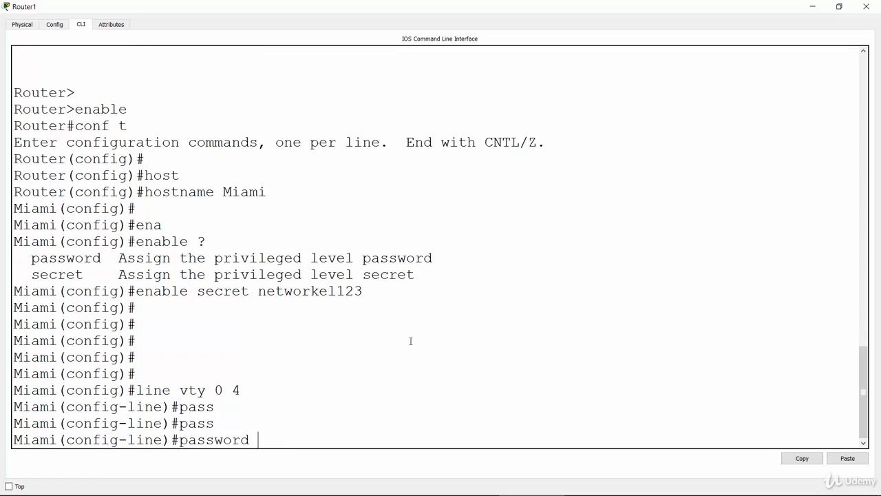
pyautogui.write('remote123')
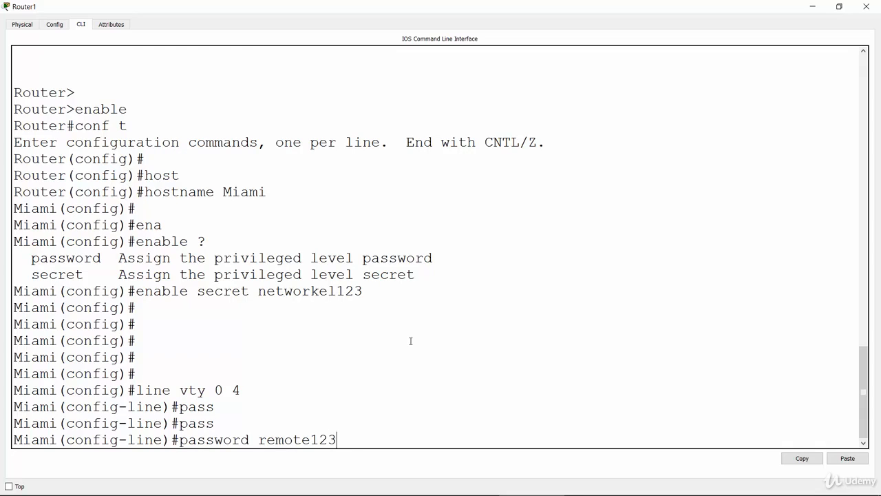
pyautogui.press('Return')
pyautogui.write('login')
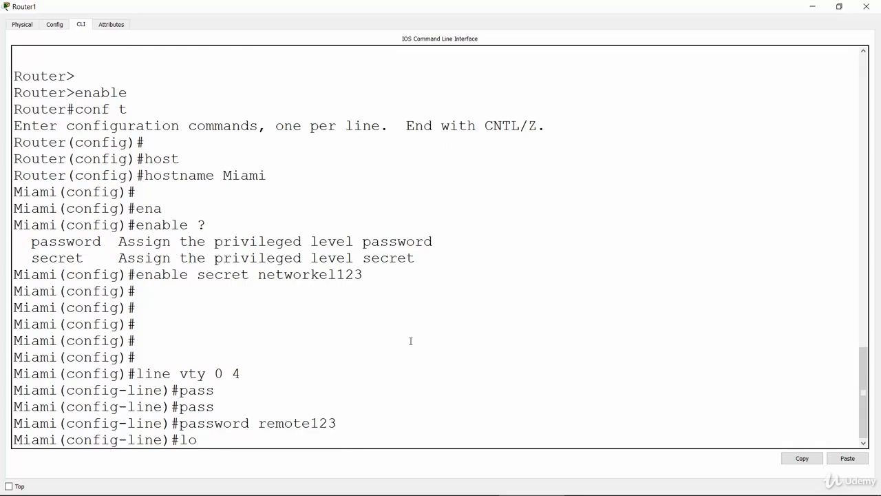
pyautogui.press('Return')
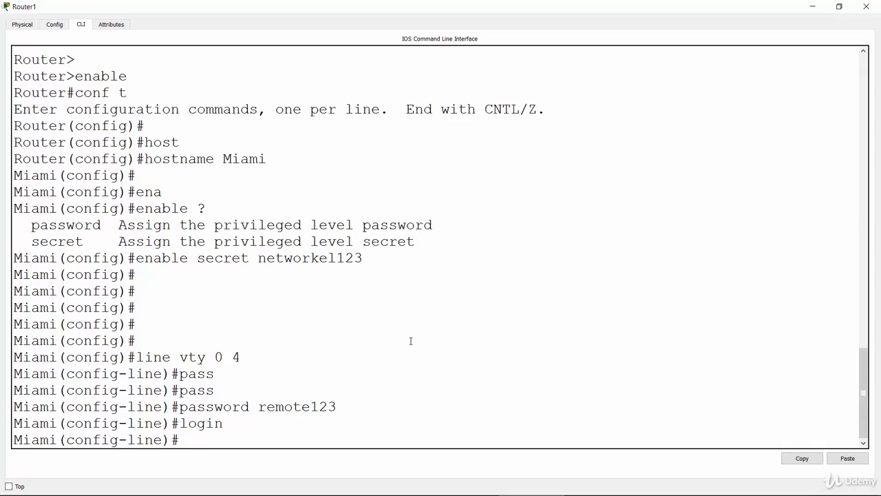
pyautogui.press('Return')
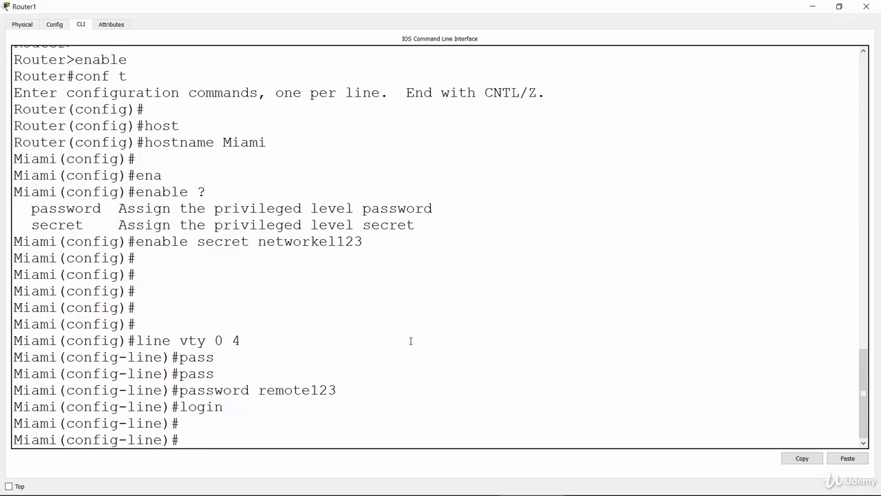
# Switch to the PowerPoint lab slide, tick off task 3, mark task 4 with an arrow and underline "show run"
pyautogui.hotkey('alt', 'Tab')
pyautogui.hotkey('alt', 'Tab')
pyautogui.hotkey('alt', 'Tab')
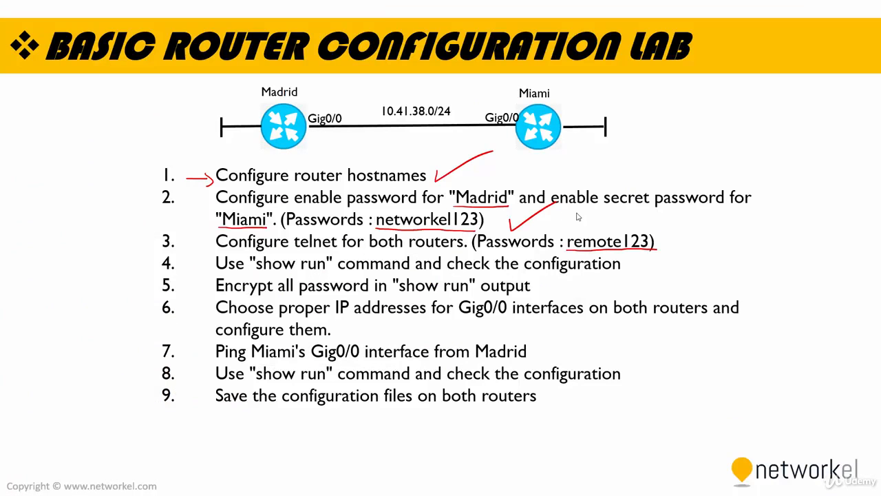
pyautogui.hotkey('ctrl', 'p')
pyautogui.moveTo(479, 241); pyautogui.dragTo(503, 230)
pyautogui.moveTo(662, 234); pyautogui.dragTo(702, 223)
pyautogui.moveTo(668, 268); pyautogui.dragTo(625, 270)
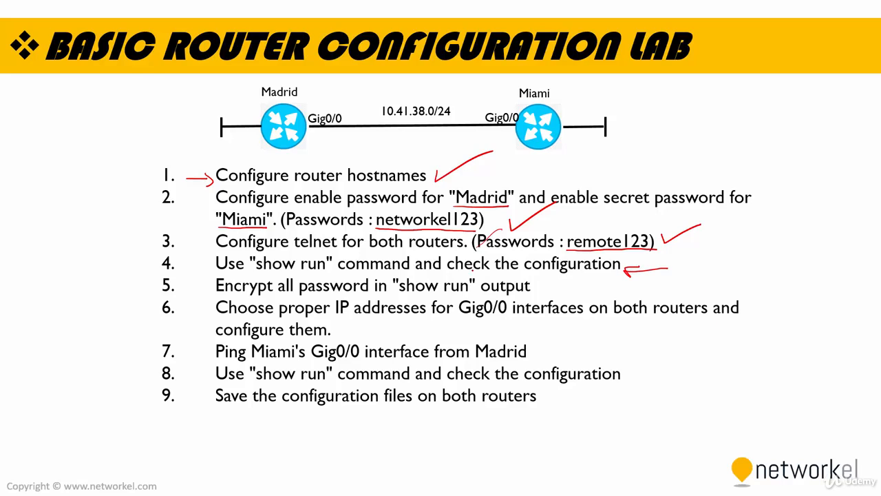
pyautogui.moveTo(253, 272)
pyautogui.mouseDown()
pyautogui.moveTo(300, 279)
pyautogui.moveTo(335, 270)
pyautogui.mouseUp()
# Switch back to Cisco Packet Tracer and bring up the Madrid router's command line
pyautogui.hotkey('alt', 'Tab')
pyautogui.hotkey('alt', 'Tab')
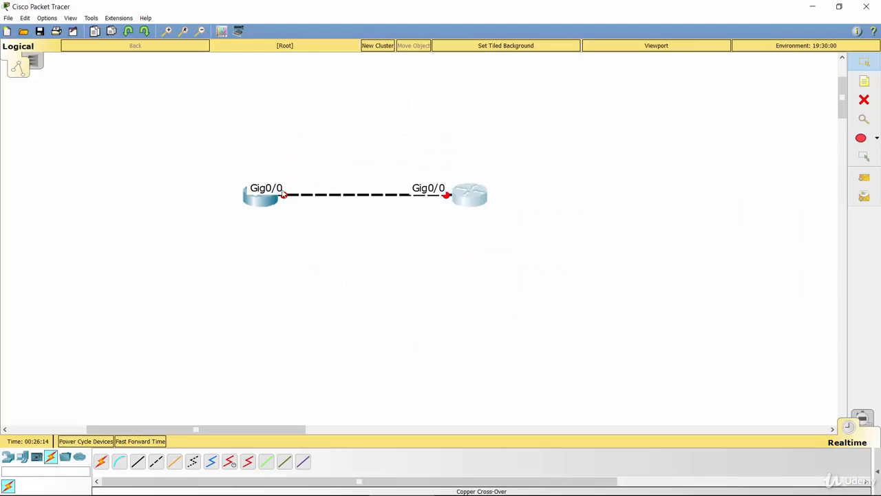
pyautogui.click(262, 196)
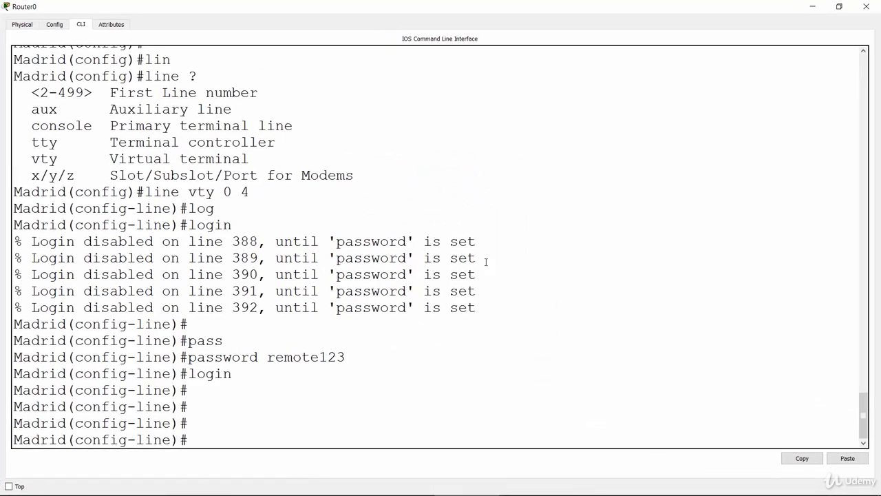
pyautogui.press('Return')
pyautogui.press('Return')
pyautogui.press('Return')
pyautogui.press('Return')
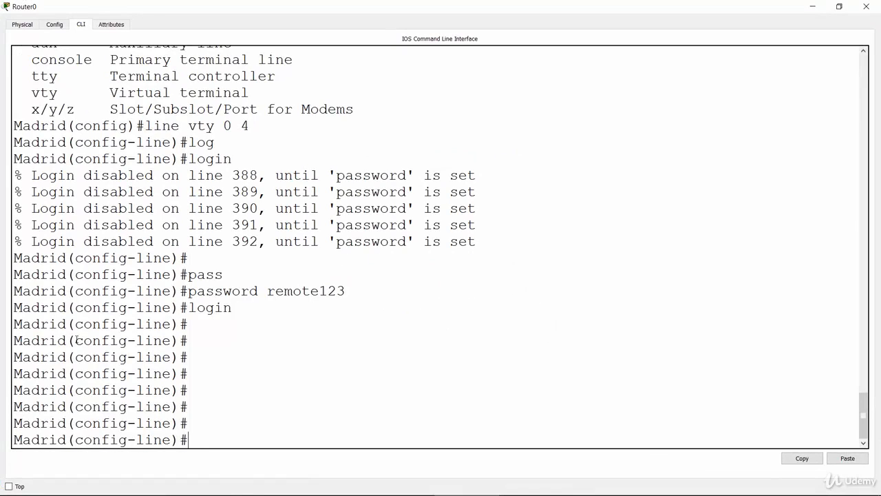
# Leave line configuration mode on Madrid and return to privileged mode with the "end" command
pyautogui.moveTo(74, 340); pyautogui.dragTo(170, 347)
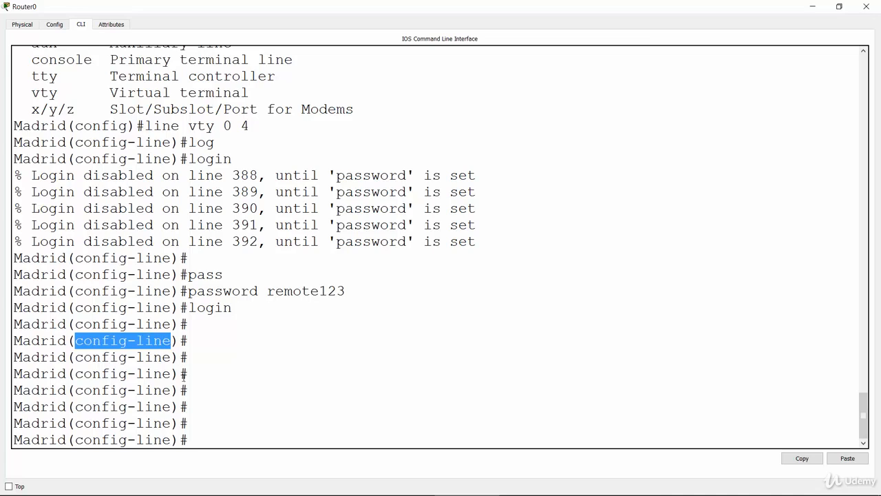
pyautogui.click(218, 418)
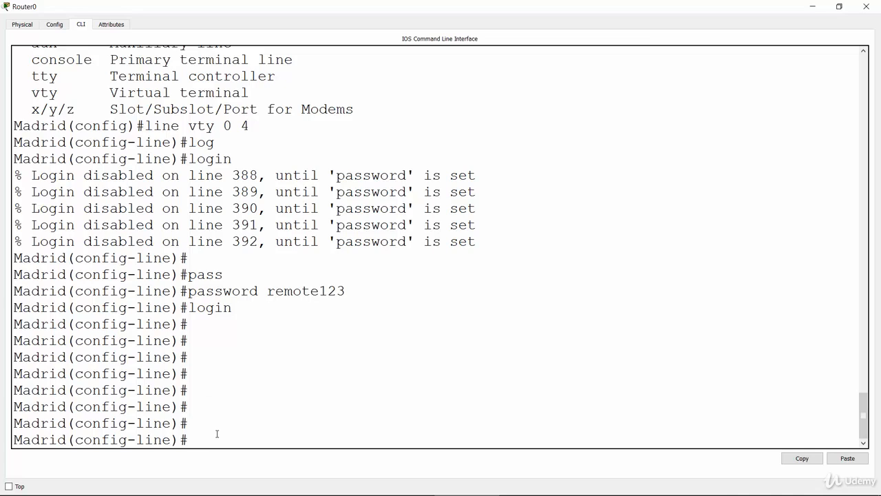
pyautogui.press('Return')
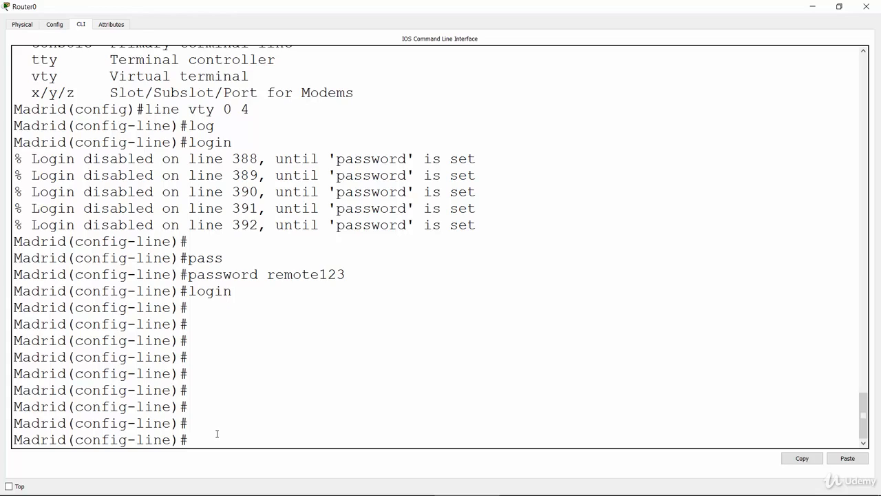
pyautogui.write('end')
pyautogui.press('Return')
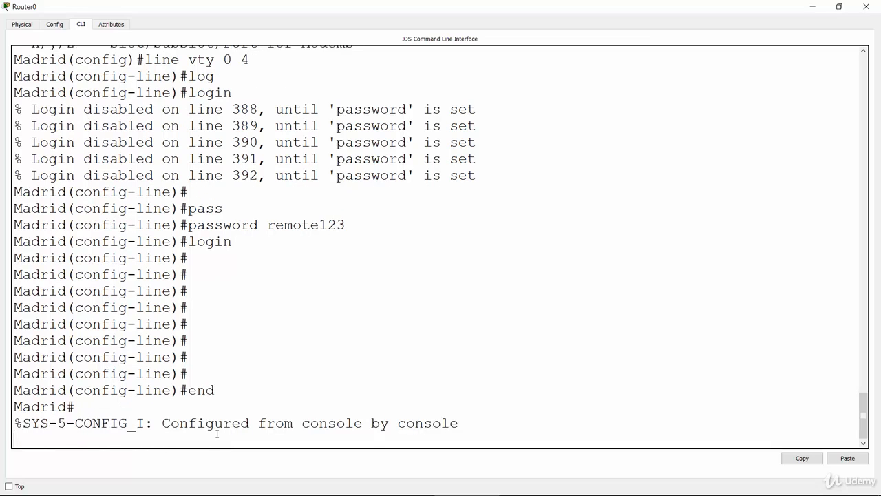
pyautogui.press('Return')
pyautogui.press('Return')
pyautogui.press('Return')
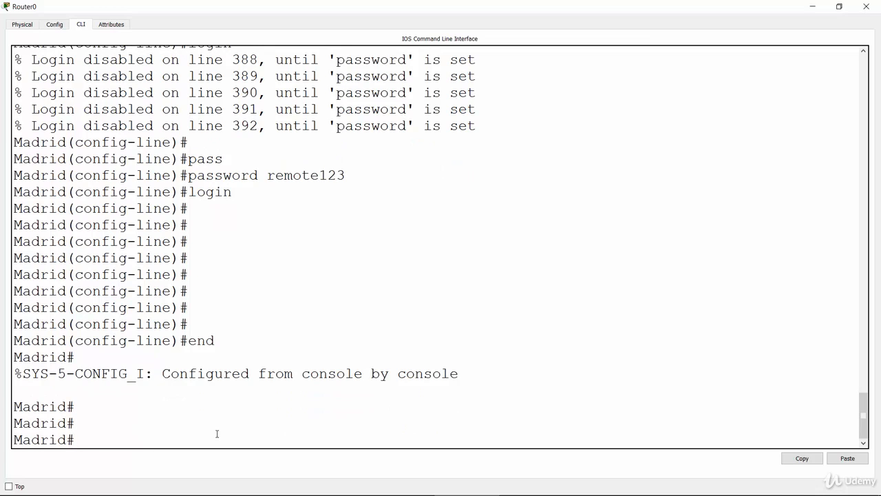
pyautogui.press('Return')
pyautogui.press('Return')
pyautogui.press('Return')
pyautogui.press('Return')
pyautogui.press('Return')
pyautogui.press('Return')
pyautogui.press('Return')
pyautogui.press('Return')
pyautogui.press('Return')
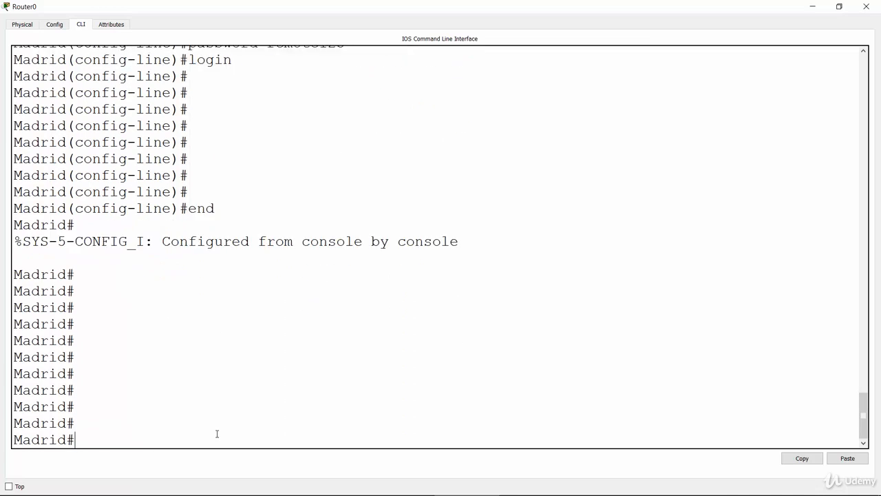
# Display Madrid's running configuration with the "show running-config" command
pyautogui.press('Return')
pyautogui.press('Return')
pyautogui.write('s')
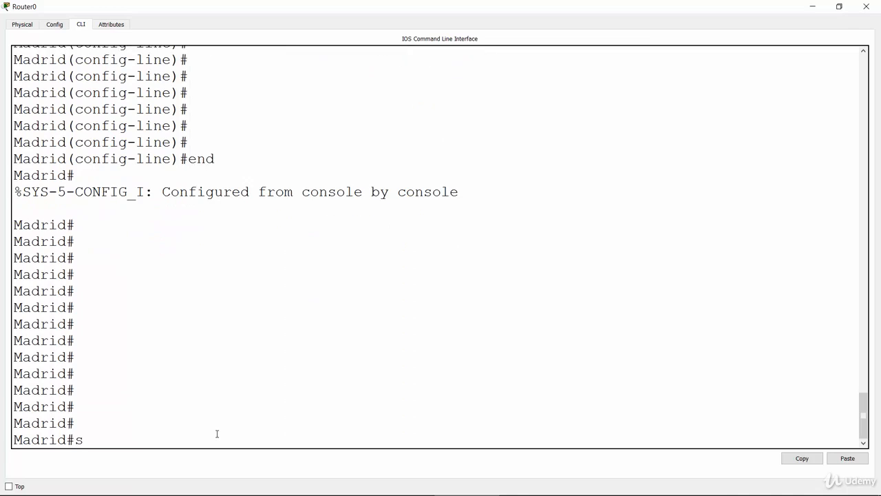
pyautogui.write('how run')
pyautogui.press('Tab')
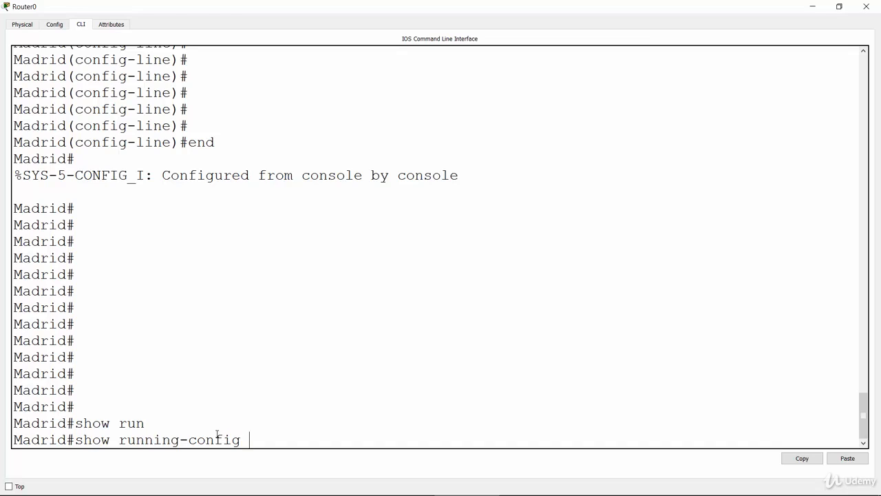
pyautogui.press('Return')
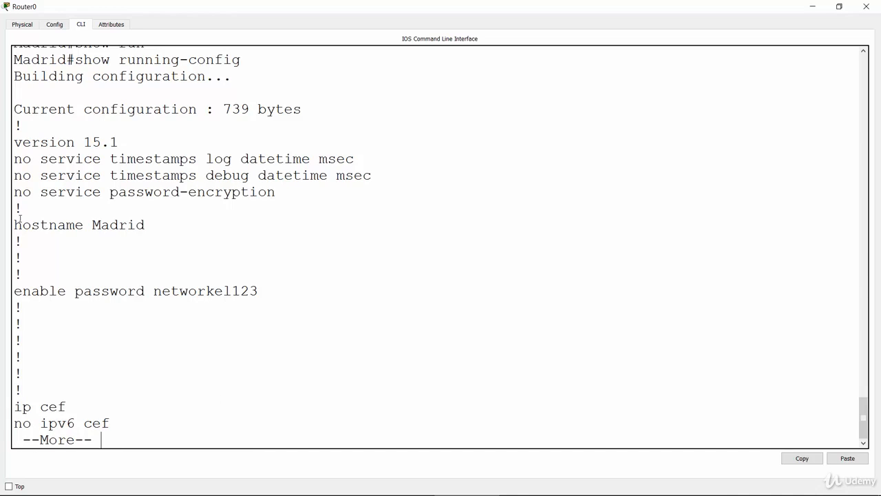
# Check the hostname line and the enable password line in Madrid's running configuration by highlighting each one
pyautogui.moveTo(13, 224); pyautogui.dragTo(148, 223)
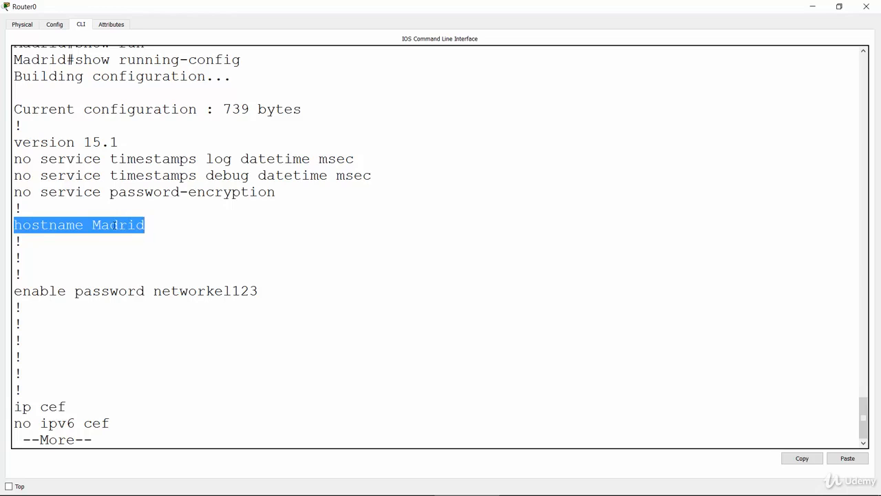
pyautogui.doubleClick(135, 224)
pyautogui.click(41, 299)
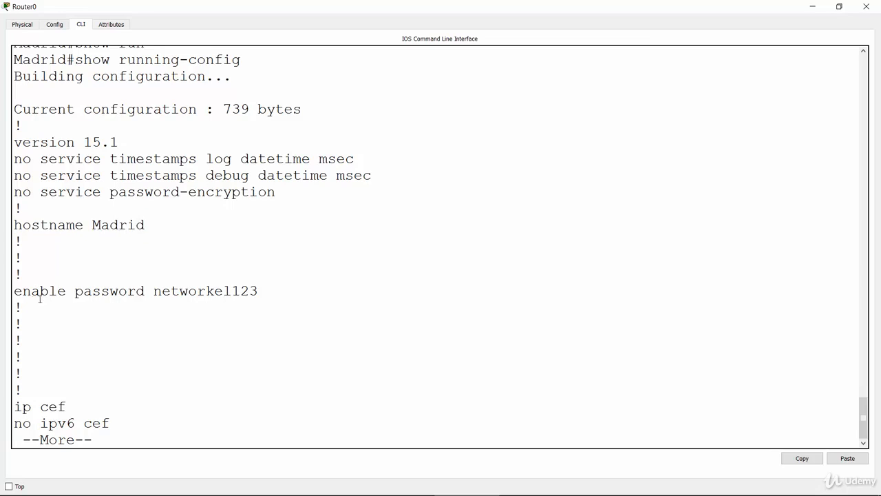
pyautogui.moveTo(14, 290); pyautogui.dragTo(262, 294)
pyautogui.click(176, 396)
# Page through the rest of Madrid's running configuration, past the interfaces and line settings, back to the privileged prompt
pyautogui.press('Return')
pyautogui.press('Return')
pyautogui.press('Return')
pyautogui.press('Return')
pyautogui.press('Return')
pyautogui.press('Return')
pyautogui.press('Return')
pyautogui.press('Return')
pyautogui.press('Return')
pyautogui.press('Return')
pyautogui.press('Return')
pyautogui.press('Return')
pyautogui.press('Return')
pyautogui.press('Return')
pyautogui.press('Return')
pyautogui.press('Return')
pyautogui.press('Return')
pyautogui.press('Return')
pyautogui.press('Return')
pyautogui.press('Return')
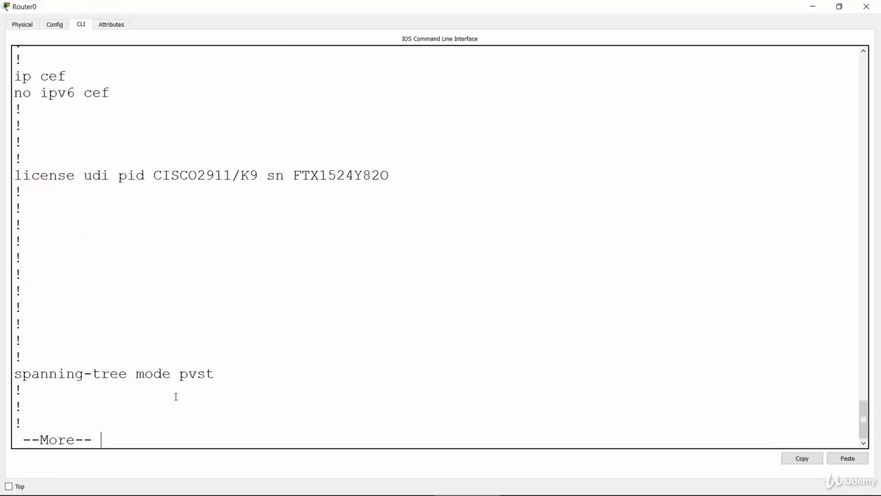
pyautogui.press('Return')
pyautogui.press('Return')
pyautogui.press('Return')
pyautogui.press('Return')
pyautogui.press('Return')
pyautogui.press('Return')
pyautogui.press('Return')
pyautogui.press('Return')
pyautogui.press('Return')
pyautogui.press('Return')
pyautogui.press('Return')
pyautogui.press('Return')
pyautogui.press('Return')
pyautogui.press('Return')
pyautogui.press('Return')
pyautogui.press('Return')
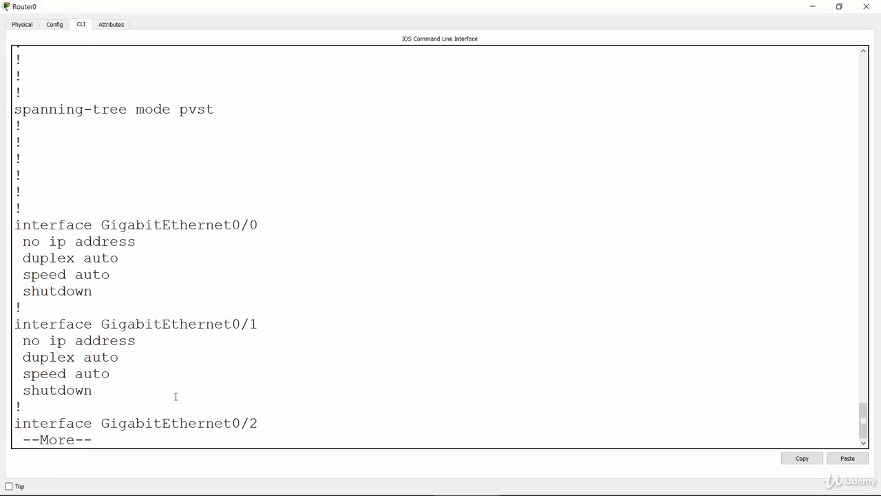
pyautogui.press('Return')
pyautogui.press('Return')
pyautogui.press('Return')
pyautogui.press('Return')
pyautogui.press('Return')
pyautogui.press('Return')
pyautogui.press('Return')
pyautogui.press('Return')
pyautogui.press('Return')
pyautogui.press('Return')
pyautogui.press('Return')
pyautogui.press('Return')
pyautogui.press('Return')
pyautogui.press('Return')
pyautogui.press('Return')
pyautogui.press('Return')
pyautogui.press('Return')
pyautogui.press('Return')
pyautogui.press('Return')
pyautogui.press('Return')
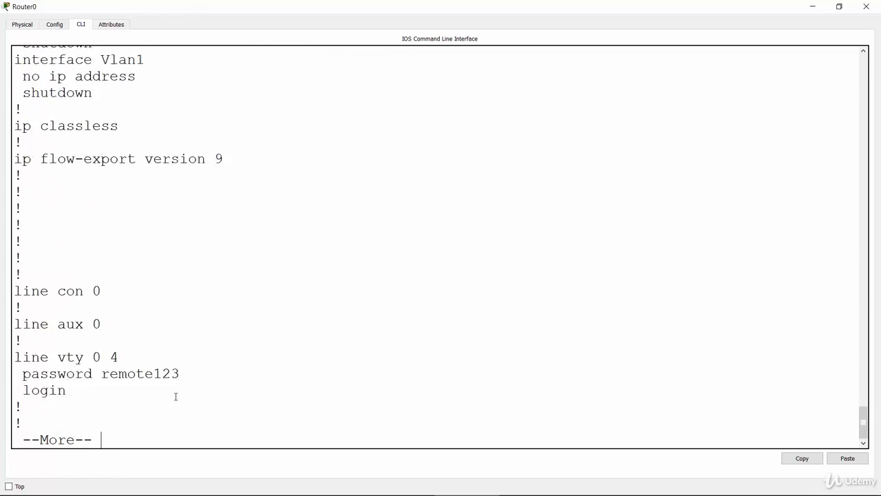
pyautogui.press('Return')
pyautogui.press('Return')
pyautogui.press('Return')
pyautogui.press('Return')
pyautogui.press('Return')
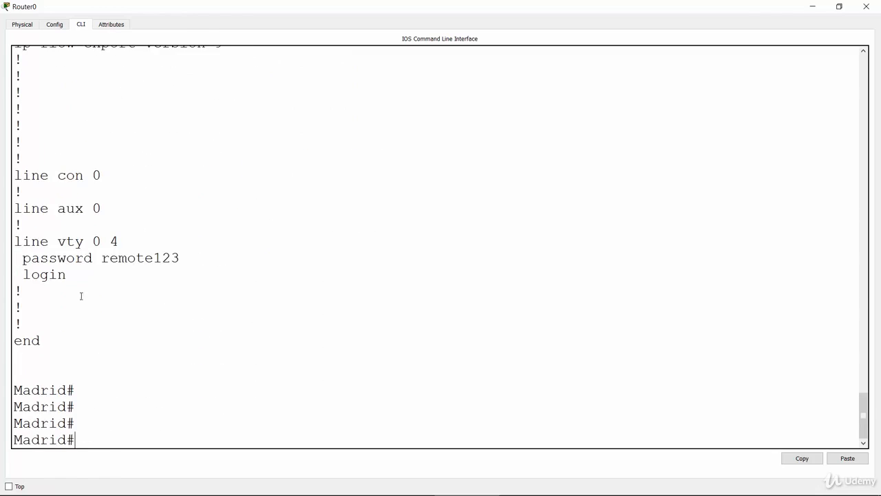
# Examine the vty line password and login settings in Madrid's output, and highlight the enable password value for comparison
pyautogui.doubleClick(16, 243)
pyautogui.moveTo(84, 258); pyautogui.dragTo(134, 274)
pyautogui.click(134, 275)
pyautogui.moveTo(867, 417); pyautogui.dragTo(867, 284)
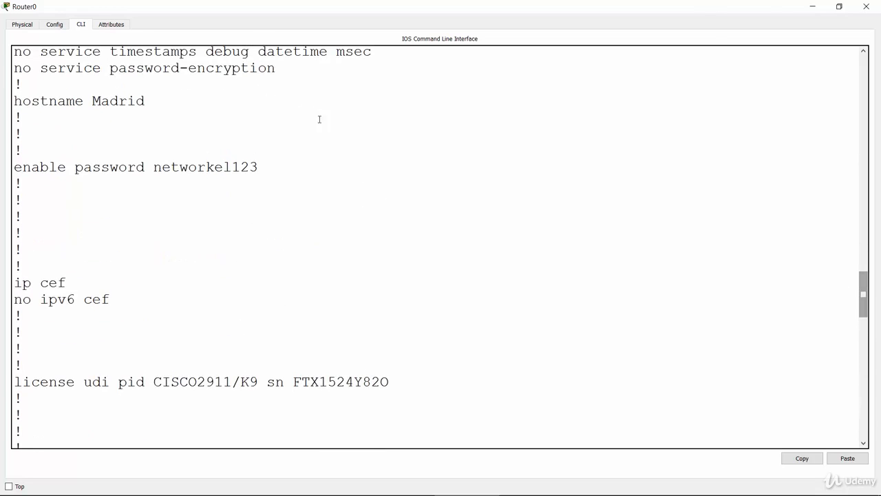
pyautogui.moveTo(155, 168); pyautogui.dragTo(259, 167)
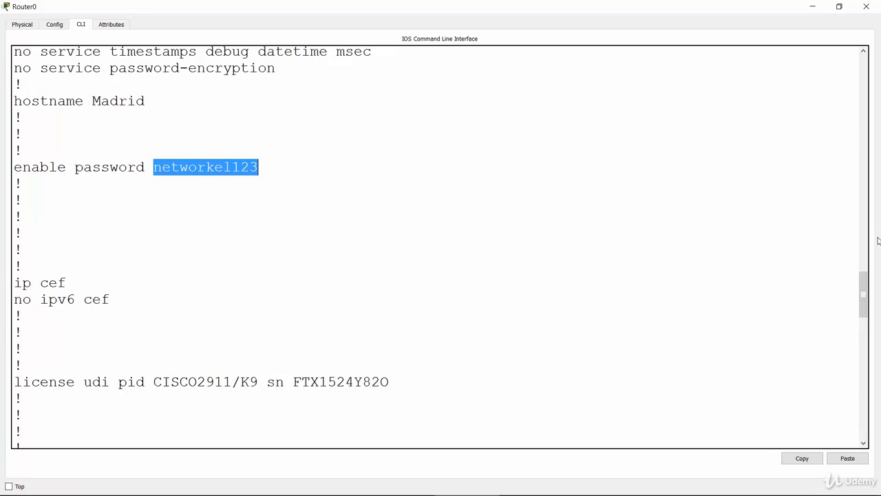
pyautogui.moveTo(866, 286); pyautogui.dragTo(865, 420)
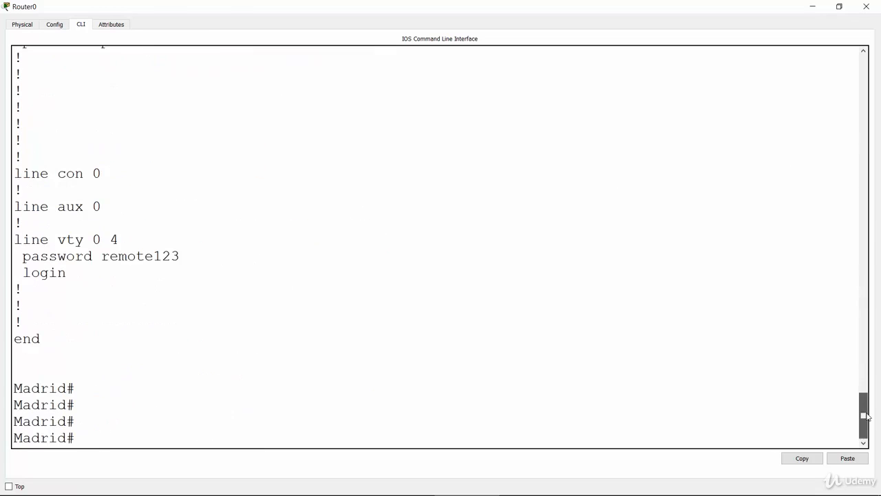
# Minimize the Madrid router window and bring up the Miami router's command line in a maximized window
pyautogui.click(811, 8)
pyautogui.click(464, 194)
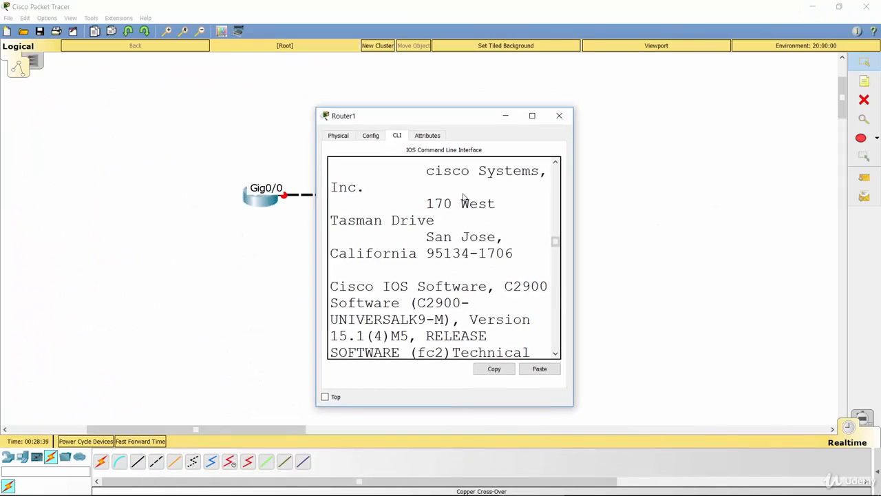
pyautogui.doubleClick(462, 120)
pyautogui.press('Return')
pyautogui.press('Return')
pyautogui.press('Return')
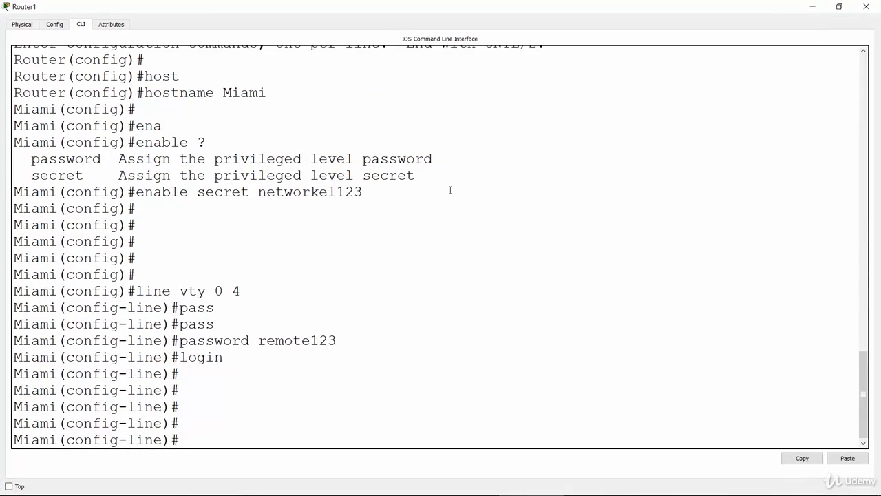
# Leave line and global configuration modes on Miami with "exit" commands to return to privileged mode
pyautogui.write('exit')
pyautogui.press('Return')
pyautogui.press('Return')
pyautogui.write('exi')
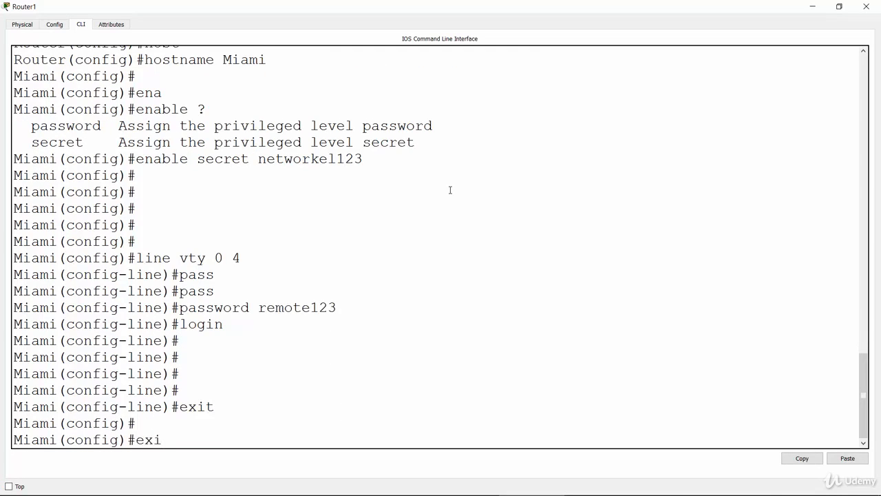
pyautogui.write('t')
pyautogui.press('Return')
pyautogui.press('Return')
pyautogui.press('Return')
pyautogui.press('Return')
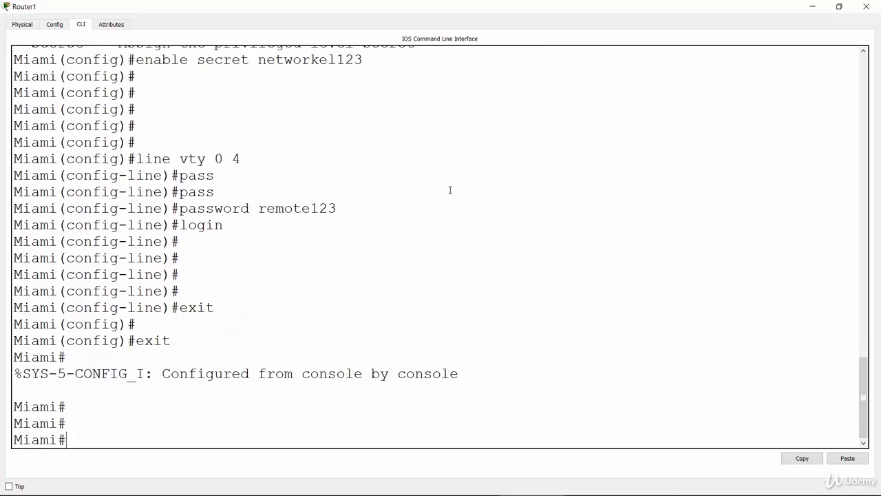
# Display Miami's running configuration with "show running-config" and highlight the enable secret line and its encrypted value
pyautogui.write('sh')
pyautogui.press('Tab')
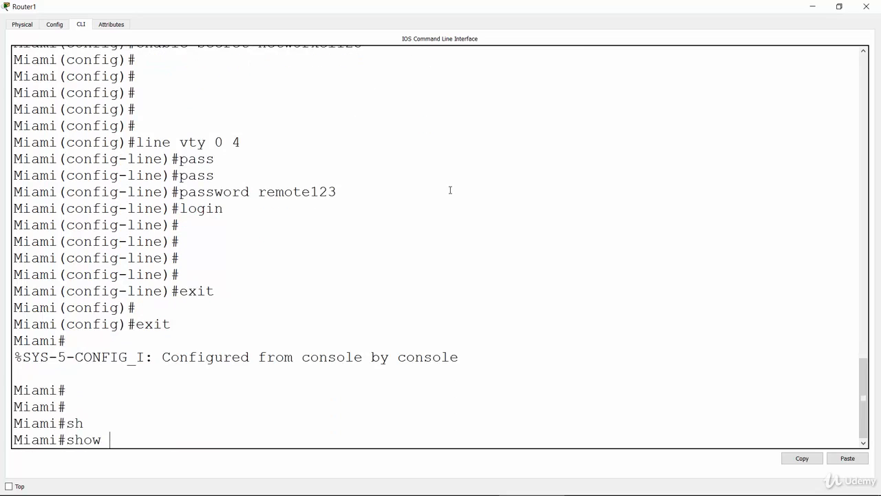
pyautogui.write('run')
pyautogui.press('Tab')
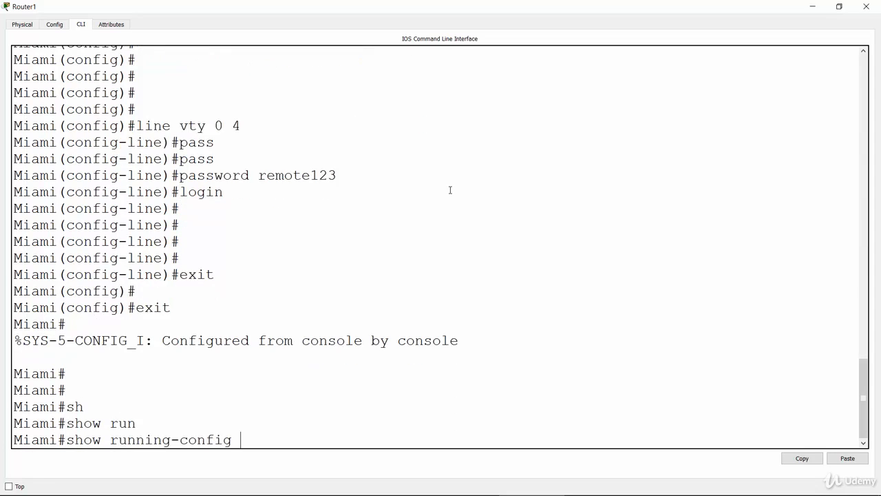
pyautogui.press('Return')
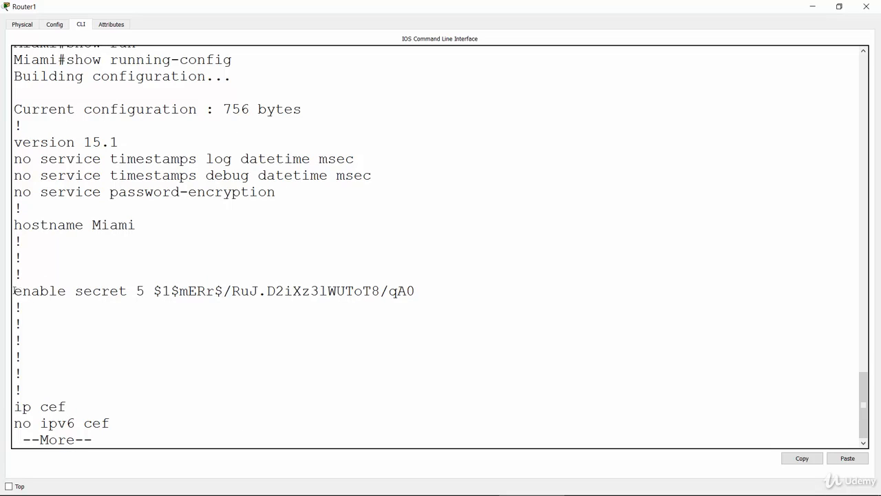
pyautogui.moveTo(13, 291); pyautogui.dragTo(420, 292)
pyautogui.click(165, 297)
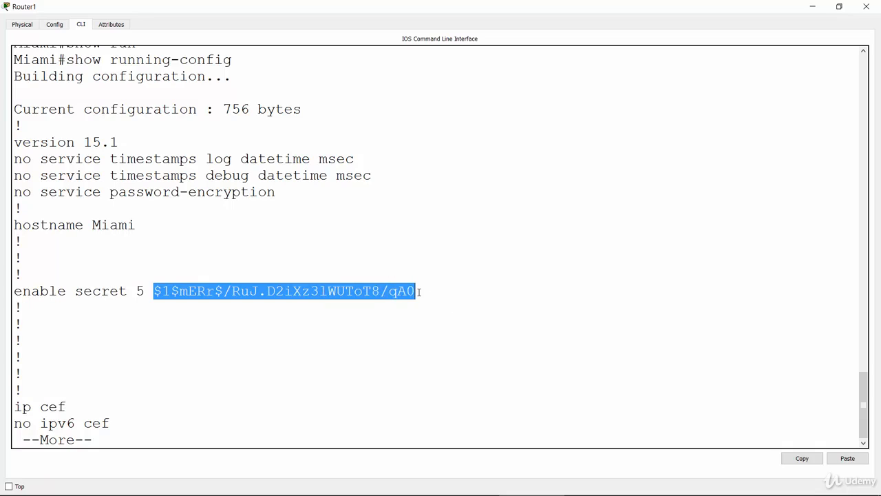
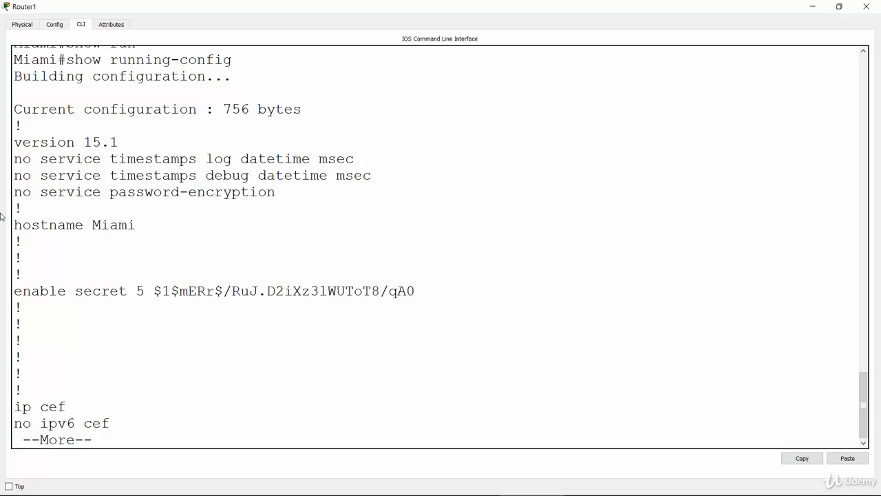
# Highlight the hostname line in Miami's running configuration and page through the remaining output to its end
pyautogui.moveTo(14, 227); pyautogui.dragTo(135, 231)
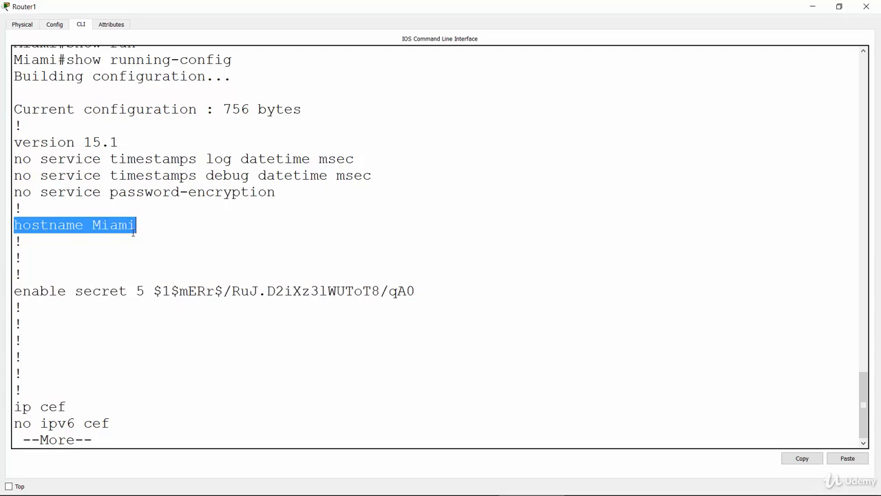
pyautogui.click(157, 319)
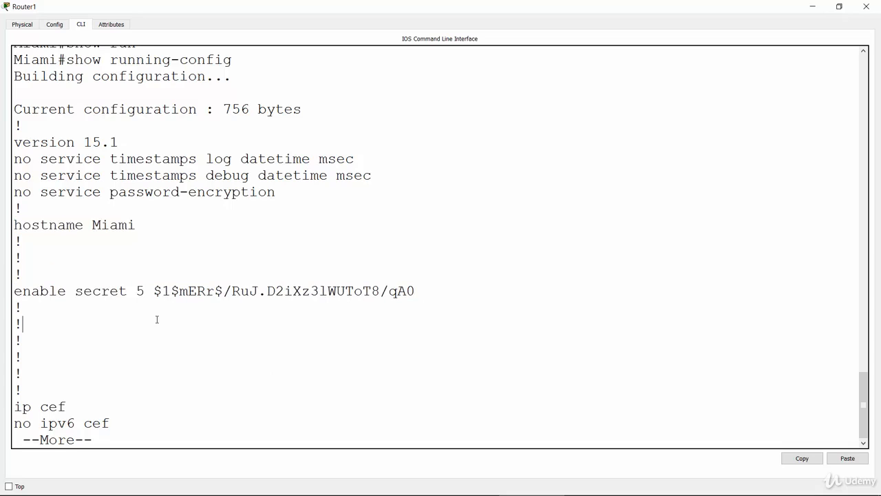
pyautogui.press('Return')
pyautogui.press('Return')
pyautogui.press('Return')
pyautogui.press('Return')
pyautogui.press('Return')
pyautogui.press('Return')
pyautogui.press('Return')
pyautogui.press('Return')
pyautogui.press('Return')
pyautogui.press('Return')
pyautogui.press('Return')
pyautogui.press('Return')
pyautogui.press('Return')
pyautogui.press('Return')
pyautogui.press('Return')
pyautogui.press('Return')
pyautogui.press('Return')
pyautogui.press('Return')
pyautogui.press('Return')
pyautogui.press('Return')
pyautogui.press('Return')
pyautogui.press('Return')
pyautogui.press('Return')
pyautogui.press('Return')
pyautogui.press('Return')
pyautogui.press('Return')
pyautogui.press('Return')
pyautogui.press('Return')
pyautogui.press('Return')
pyautogui.press('Return')
pyautogui.press('Return')
pyautogui.press('Return')
pyautogui.press('Return')
pyautogui.press('Return')
pyautogui.press('Return')
pyautogui.press('Return')
pyautogui.press('Return')
pyautogui.press('Return')
pyautogui.press('Return')
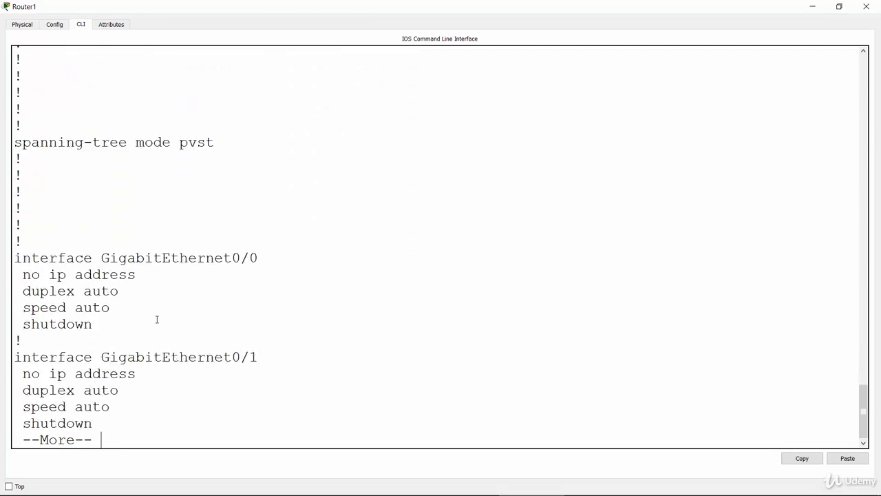
pyautogui.press('Return')
pyautogui.press('Return')
pyautogui.press('Return')
pyautogui.press('Return')
pyautogui.press('Return')
pyautogui.press('Return')
pyautogui.press('Return')
pyautogui.press('Return')
pyautogui.press('Return')
pyautogui.press('Return')
pyautogui.press('Return')
pyautogui.press('Return')
pyautogui.press('Return')
pyautogui.press('Return')
pyautogui.press('Return')
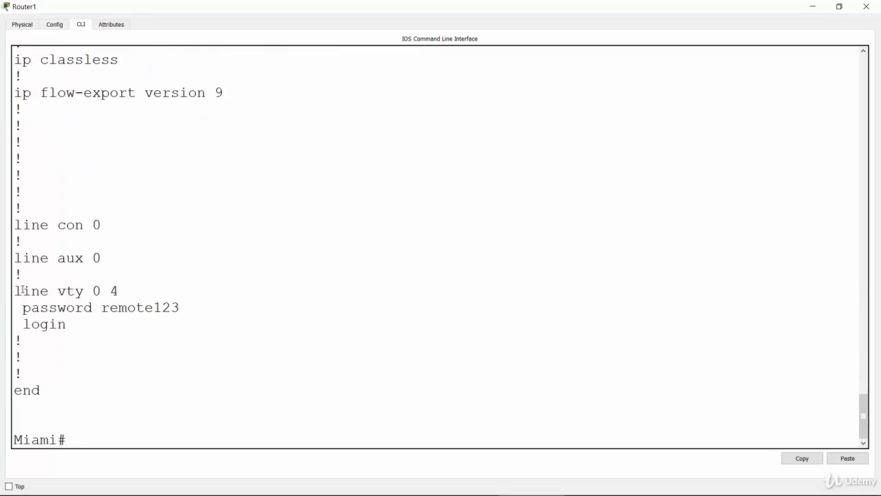
# Examine the vty 0 4 line's password and login settings in Miami's output, and return to an empty prompt
pyautogui.moveTo(14, 291); pyautogui.dragTo(180, 323)
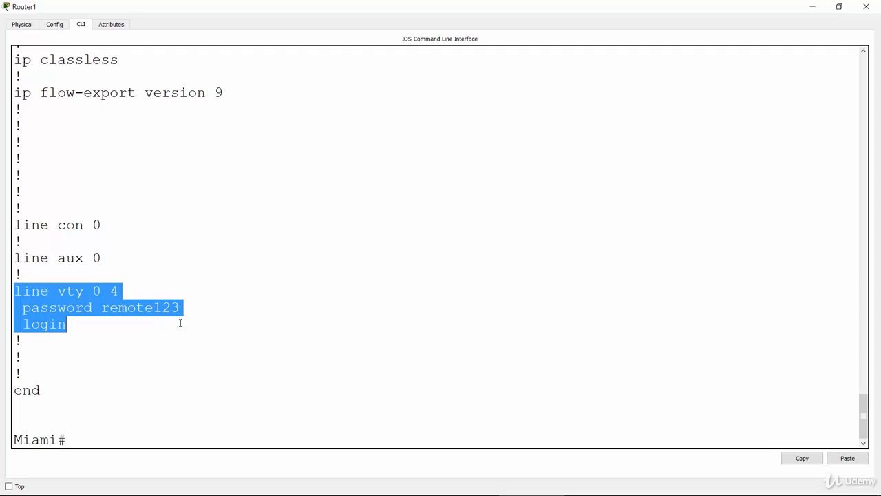
pyautogui.click(167, 388)
pyautogui.click(161, 432)
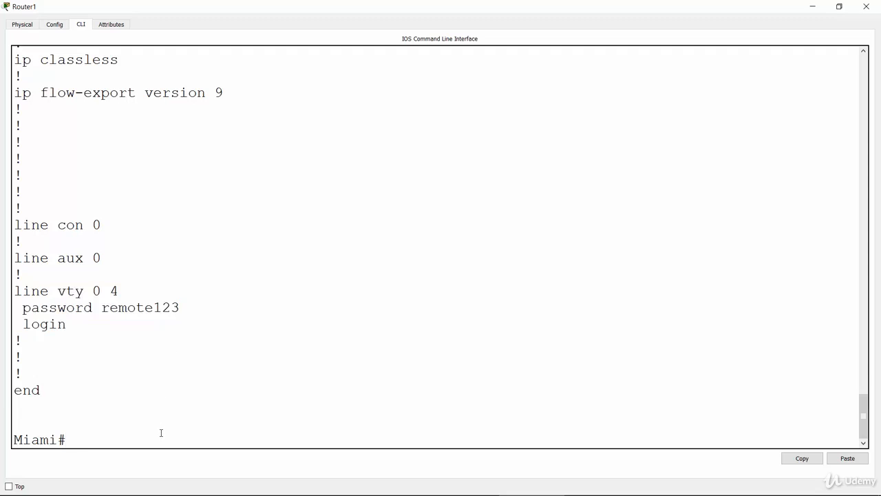
pyautogui.press('Return')
pyautogui.press('Return')
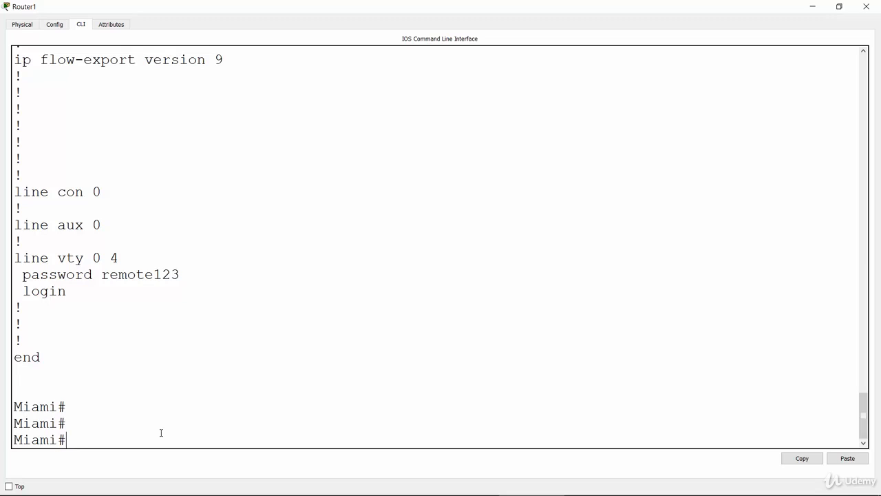
# Log out of Miami's console with "exit" and start a new session at the user mode prompt
pyautogui.write('exit')
pyautogui.press('Return')
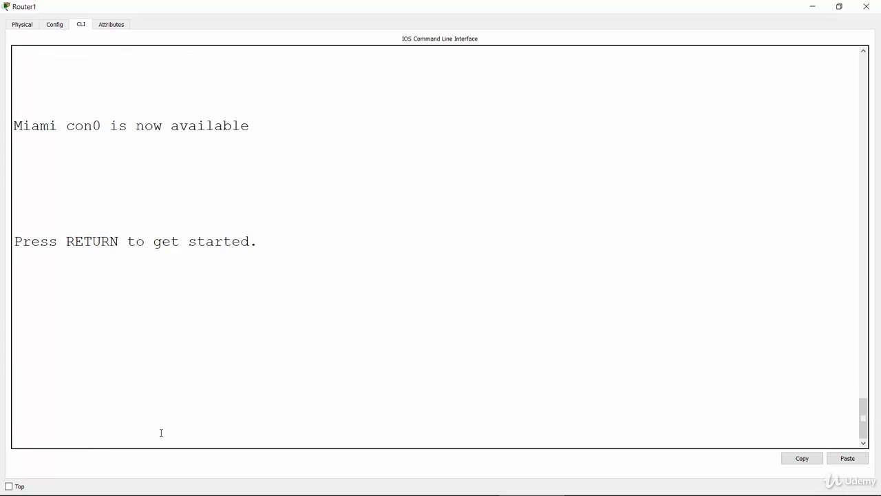
pyautogui.press('Return')
pyautogui.press('Return')
pyautogui.press('Return')
pyautogui.press('Return')
pyautogui.press('Return')
pyautogui.press('Return')
# Enter privileged mode on Miami with "enable" and the enable secret password, and highlight the prompt's mode sign
pyautogui.press('Return')
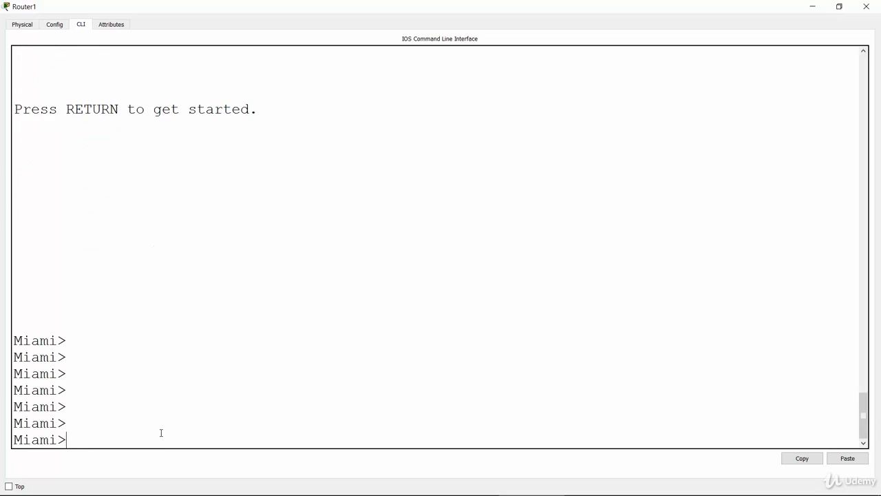
pyautogui.write('enable')
pyautogui.press('Return')
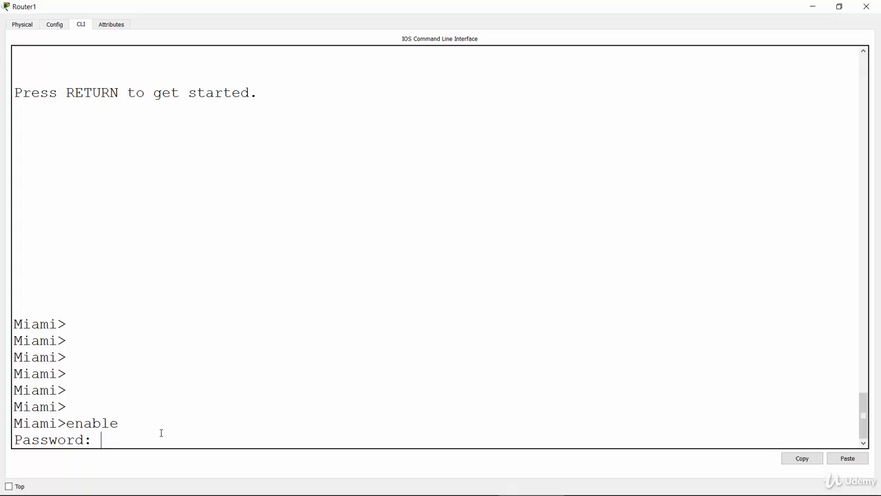
pyautogui.press('Return')
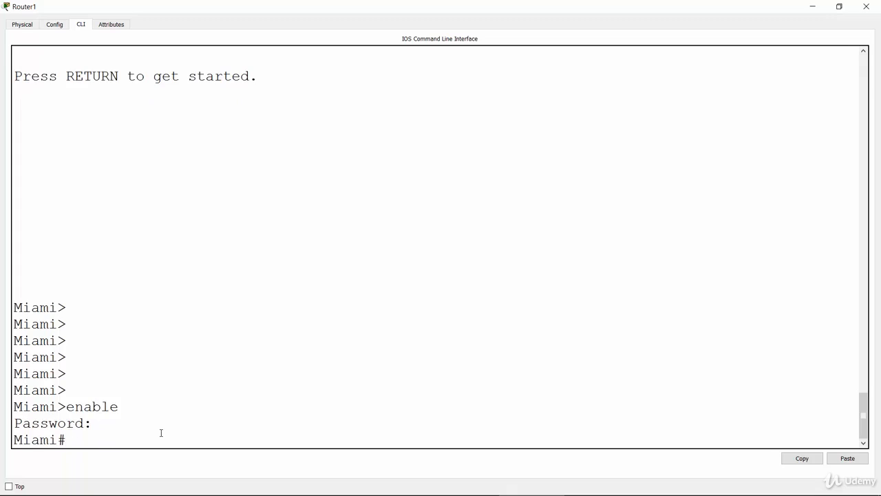
pyautogui.press('Return')
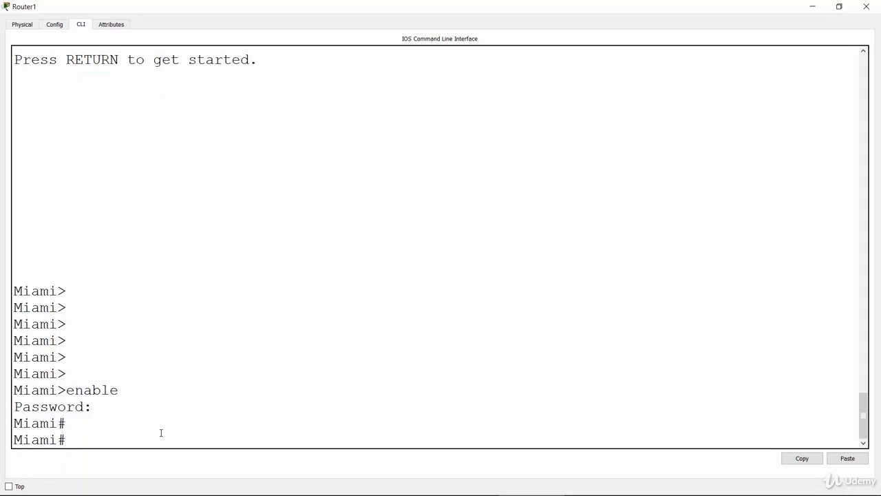
pyautogui.moveTo(59, 440); pyautogui.dragTo(71, 437)
pyautogui.click(276, 356)
# Switch to the PowerPoint lab slide and draw a question mark beside task 5 on encrypting all passwords
pyautogui.hotkey('alt', 'Tab')
pyautogui.click(569, 208)
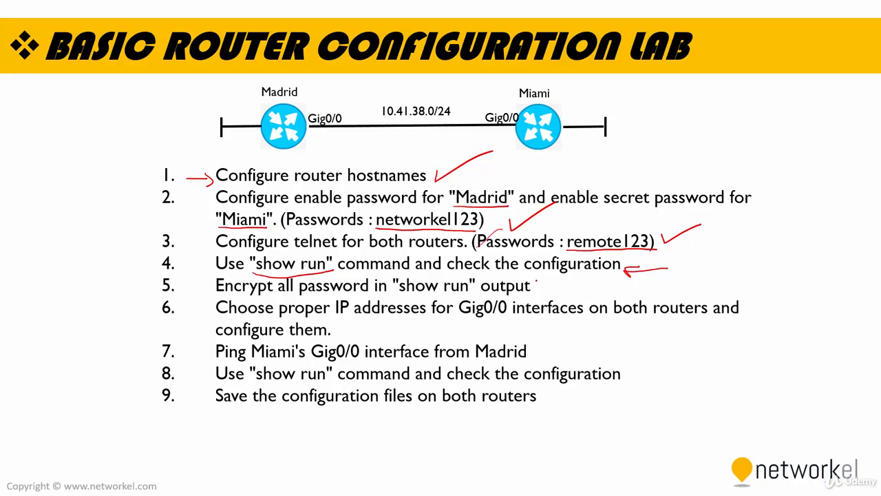
pyautogui.moveTo(534, 278); pyautogui.dragTo(544, 280)
pyautogui.moveTo(548, 297); pyautogui.dragTo(550, 297)
# Minimize the Miami router window and bring up the Madrid router's command line from Cisco Packet Tracer in a maximized window
pyautogui.hotkey('alt', 'Tab')
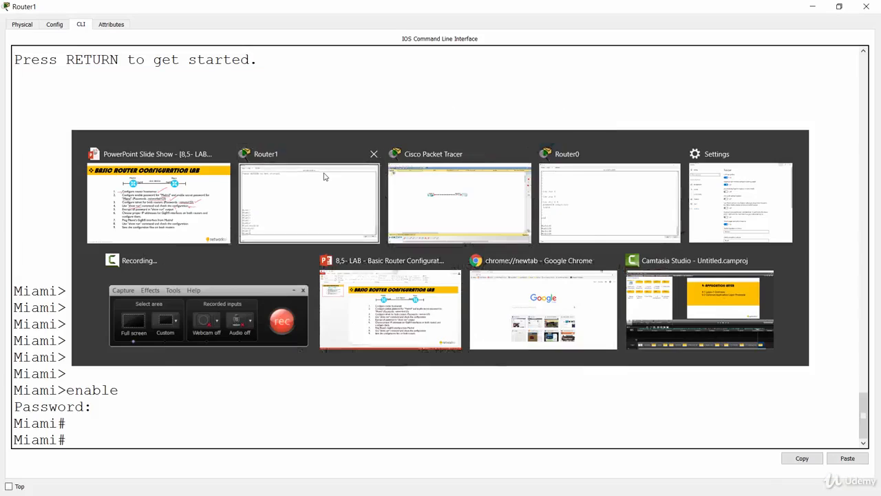
pyautogui.click(325, 176)
pyautogui.click(811, 6)
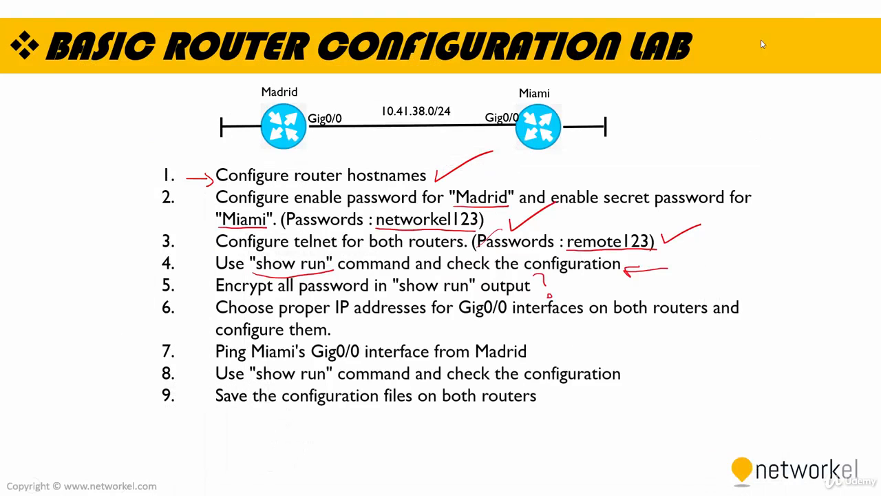
pyautogui.hotkey('alt', 'Tab')
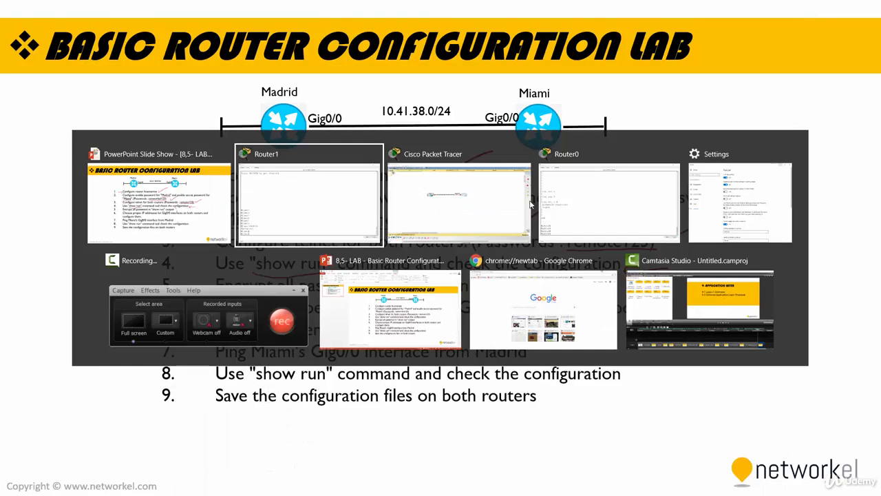
pyautogui.click(475, 191)
pyautogui.click(268, 203)
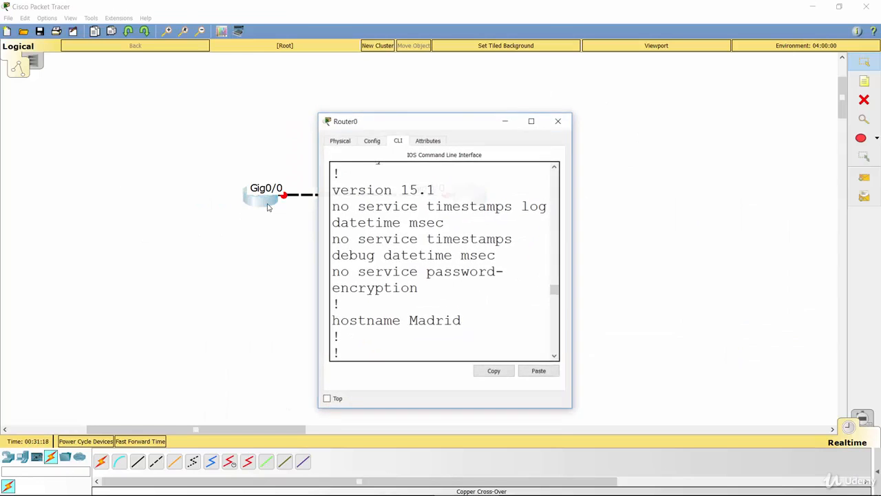
pyautogui.click(533, 116)
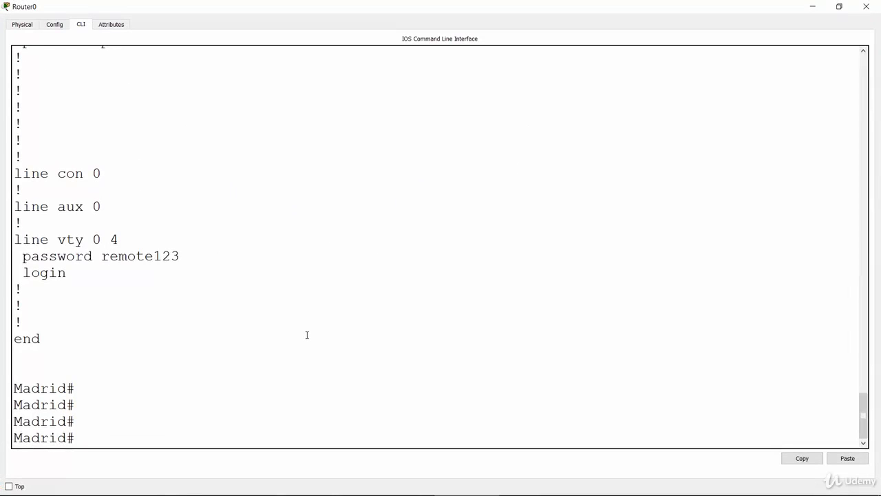
# Display Madrid's running configuration with "show running-config"
pyautogui.press('Return')
pyautogui.press('Return')
pyautogui.press('Return')
pyautogui.write('sho')
pyautogui.press('Tab')
pyautogui.write('run')
pyautogui.press('Tab')
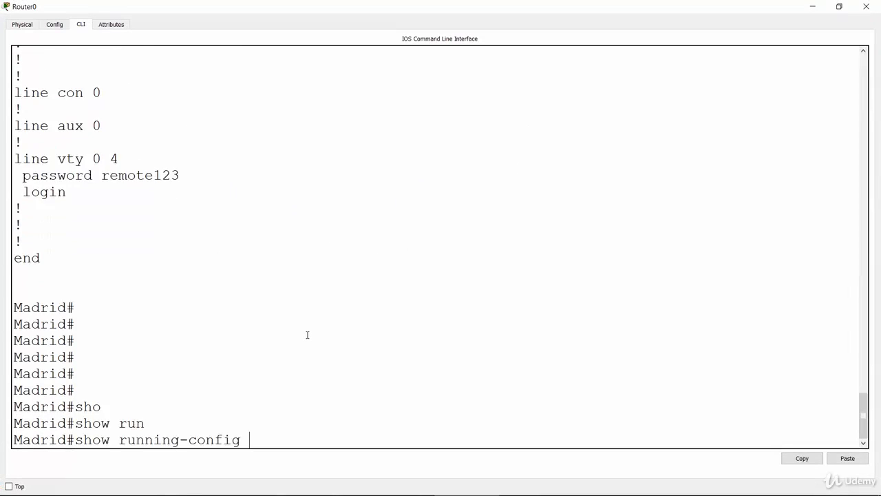
pyautogui.press('Return')
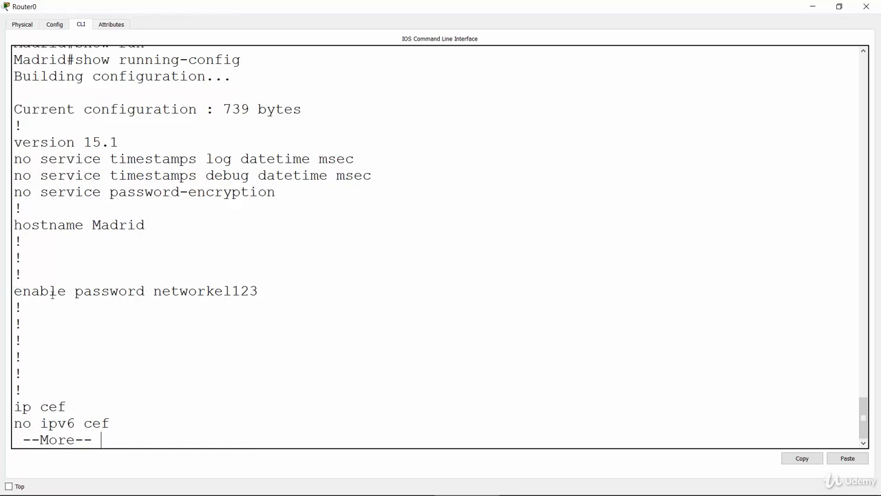
# Highlight the unencrypted enable password value in Madrid's output, page a little further and return to the privileged prompt
pyautogui.moveTo(154, 291); pyautogui.dragTo(400, 297)
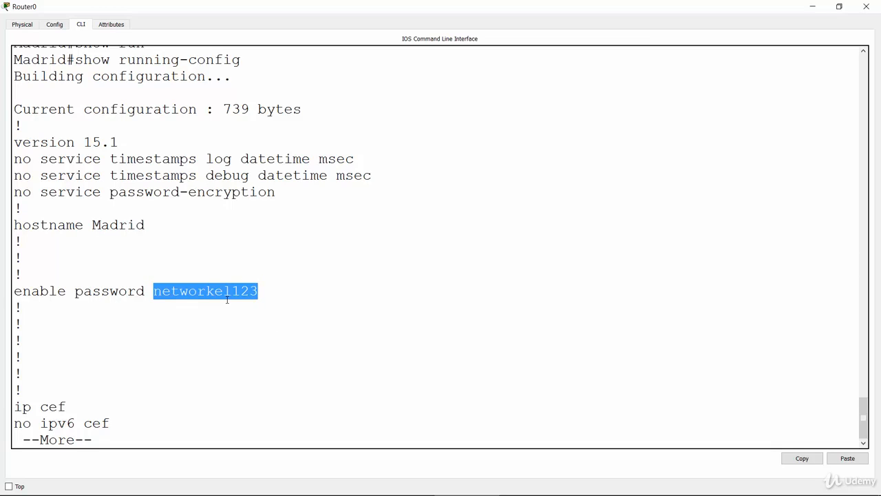
pyautogui.click(97, 268)
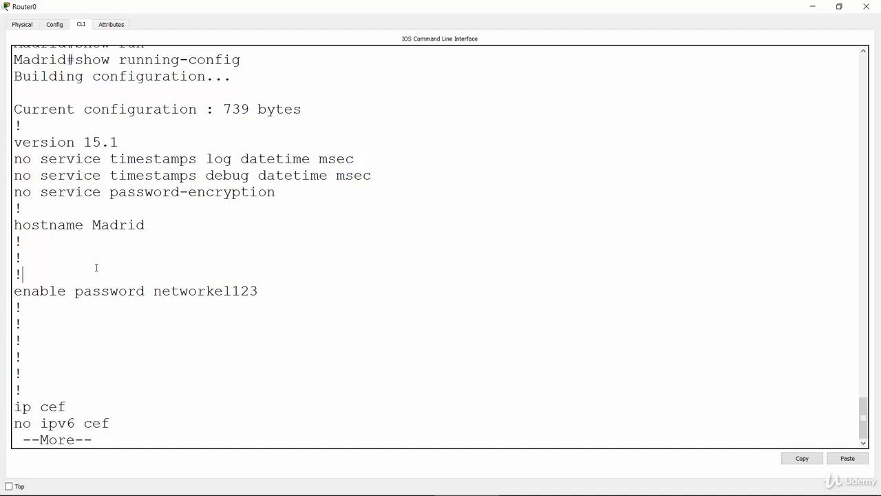
pyautogui.click(163, 366)
pyautogui.press('Return')
pyautogui.press('Return')
pyautogui.press('Return')
pyautogui.press('Return')
pyautogui.press('Return')
pyautogui.press('Return')
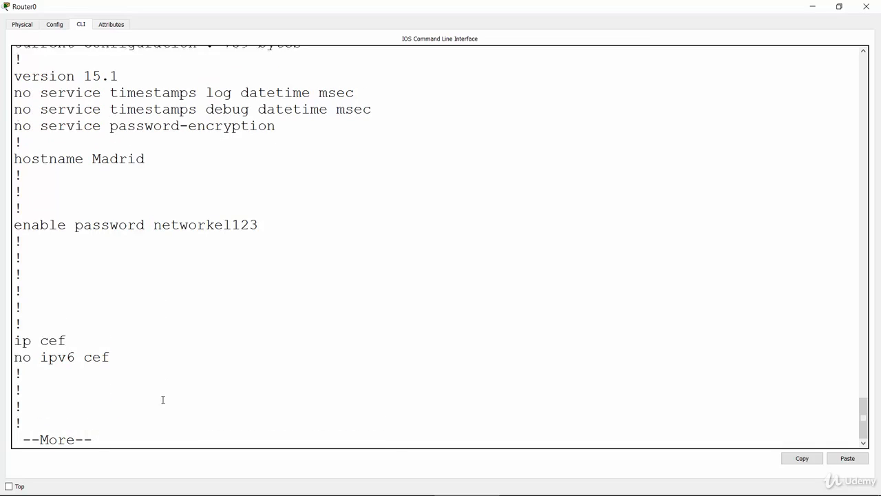
pyautogui.press('Return')
pyautogui.press('Return')
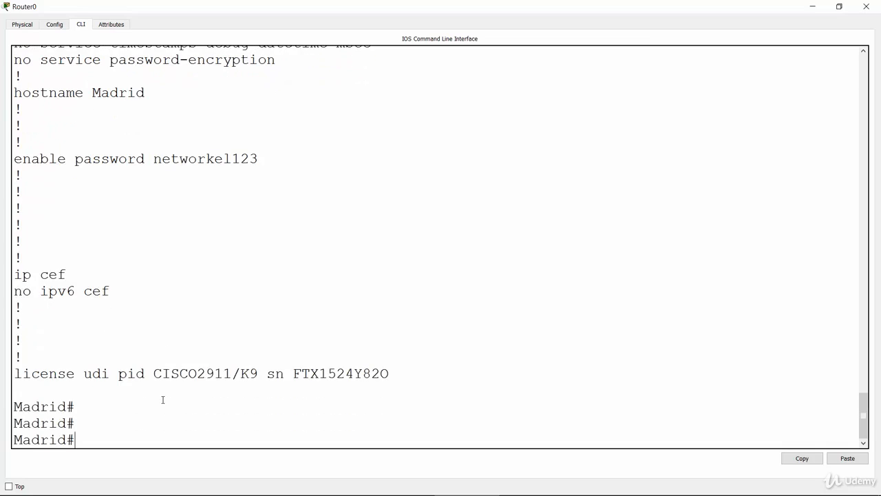
# Enter global configuration mode on Madrid with "conf t"
pyautogui.write('conf t')
pyautogui.press('Return')
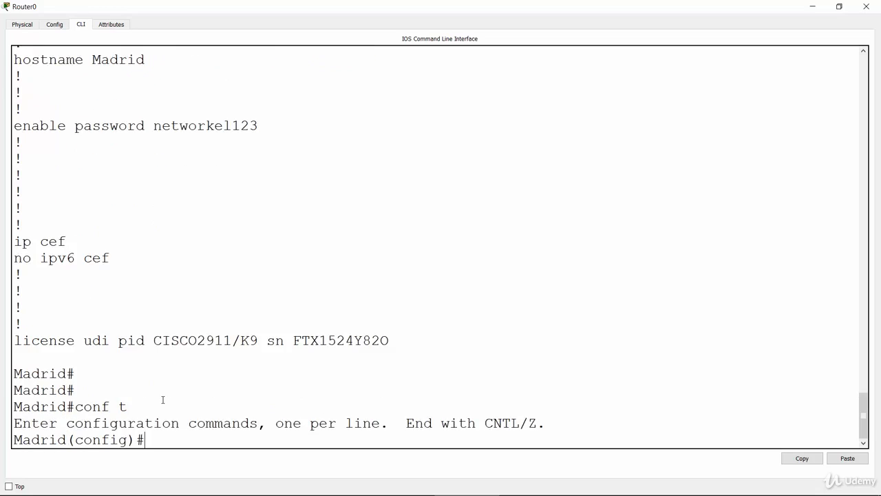
pyautogui.press('Return')
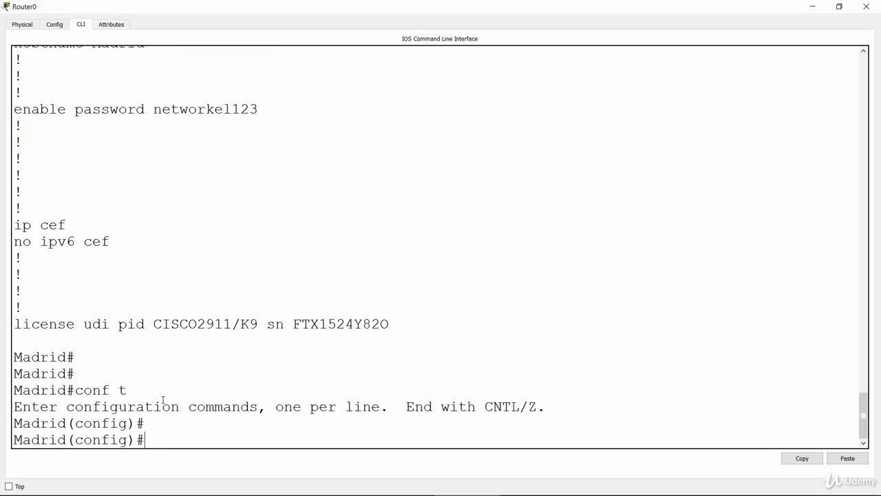
# List the available options with "service ?" and highlight the password-encryption option and its description
pyautogui.write('servi')
pyautogui.press('Tab')
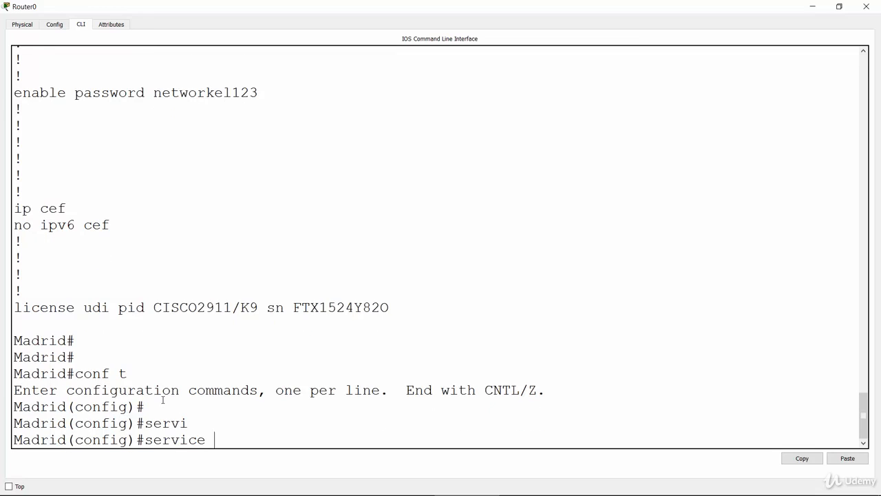
pyautogui.write('?')
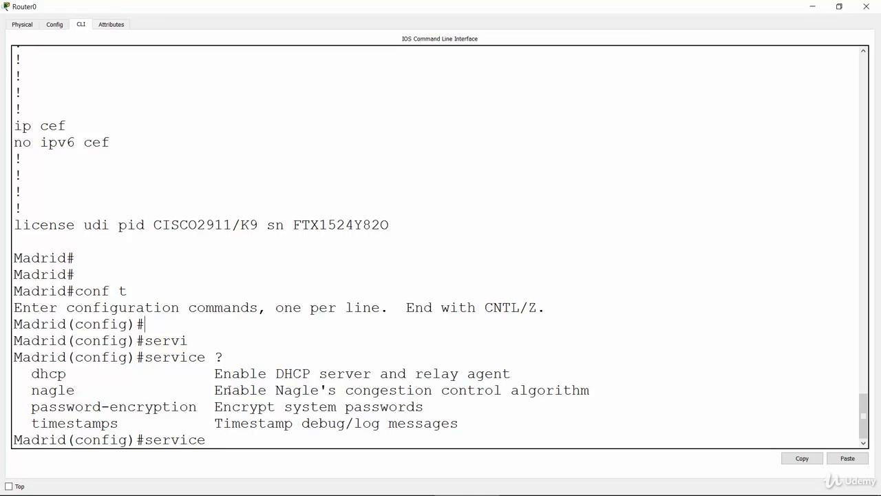
pyautogui.moveTo(214, 407); pyautogui.dragTo(424, 409)
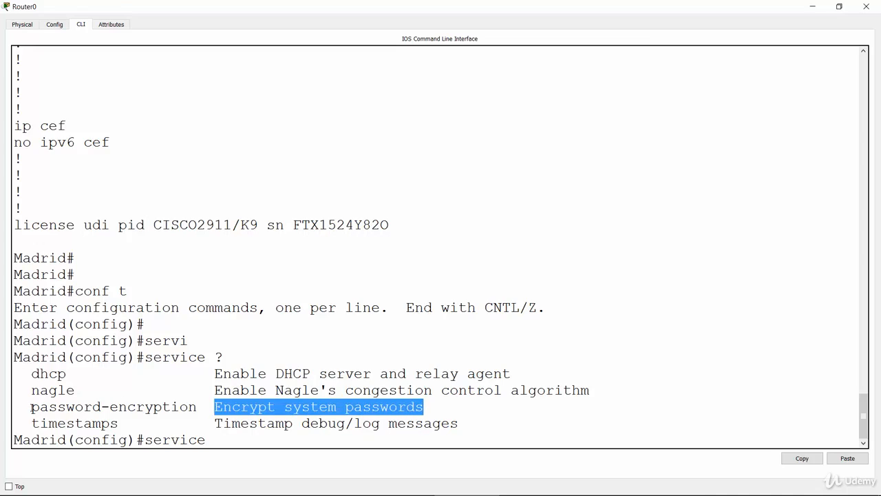
pyautogui.moveTo(30, 407); pyautogui.dragTo(205, 407)
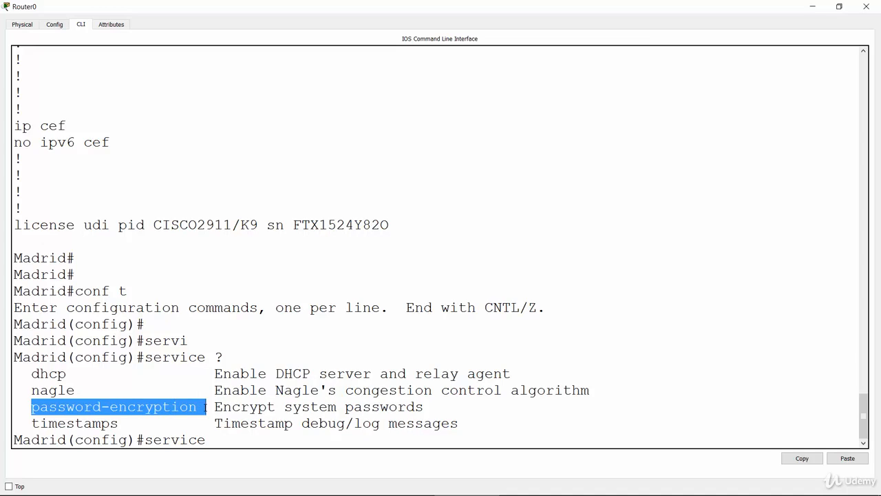
# Turn on encryption of the system passwords on Madrid with "service password-encryption"
pyautogui.click(241, 436)
pyautogui.write('pass')
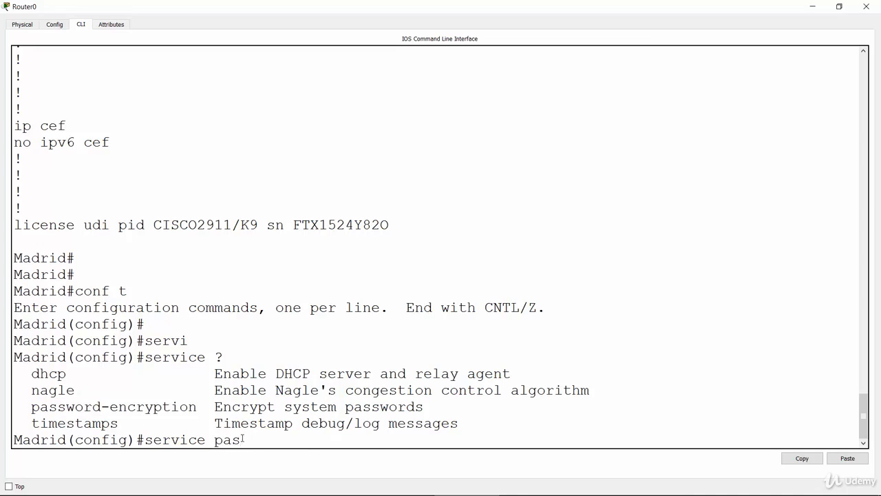
pyautogui.press('Tab')
pyautogui.press('Return')
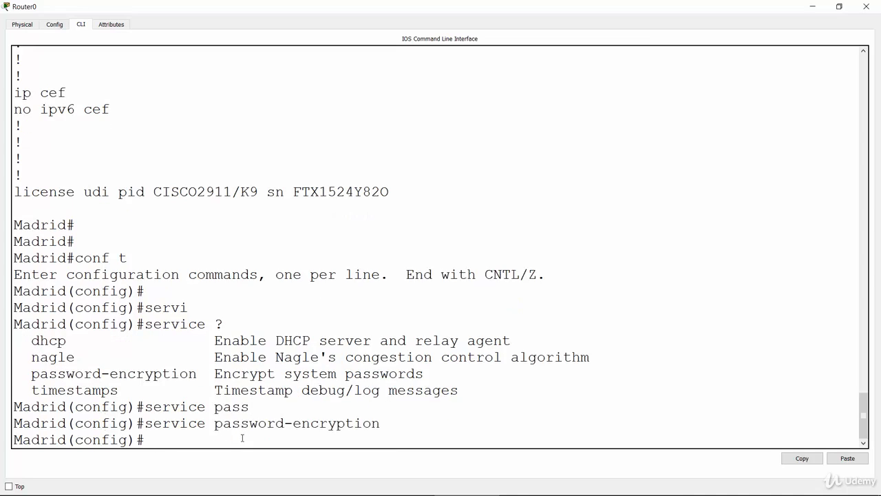
pyautogui.press('Return')
pyautogui.press('Return')
pyautogui.press('Return')
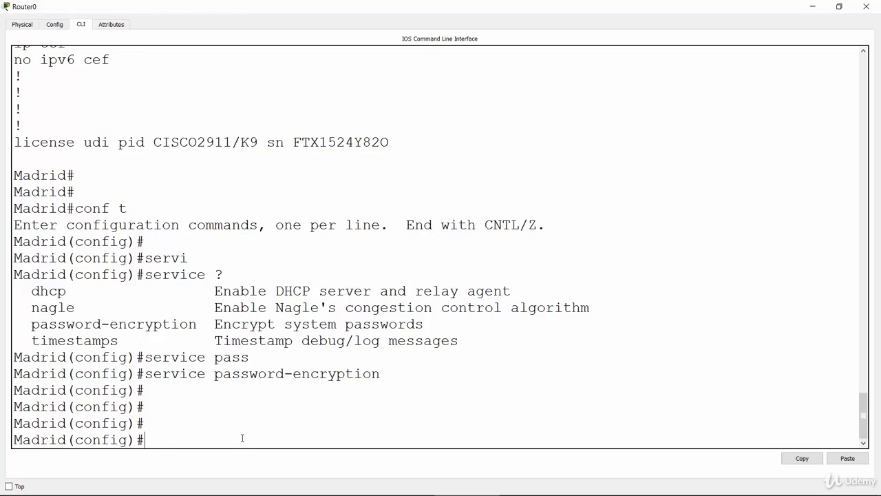
# Leave global configuration mode on Madrid with "exit" to return to the privileged prompt
pyautogui.write('exit')
pyautogui.press('Return')
pyautogui.press('Return')
pyautogui.press('Return')
pyautogui.press('Return')
pyautogui.press('Return')
pyautogui.press('Return')
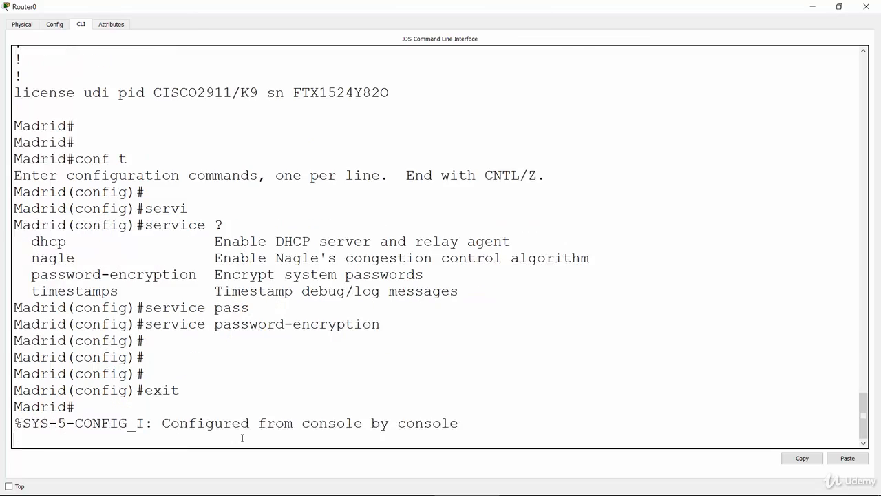
# Display Madrid's current configuration with "show running-config"
pyautogui.write('sho')
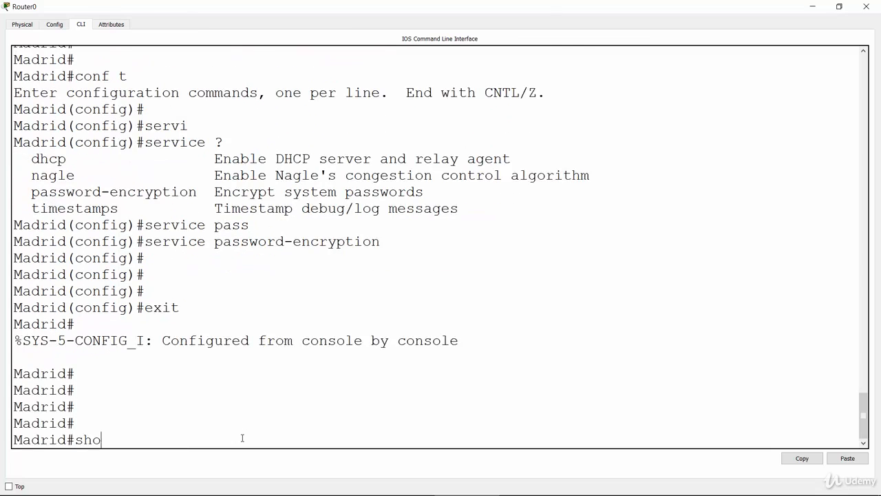
pyautogui.press('Tab')
pyautogui.write('run')
pyautogui.press('Tab')
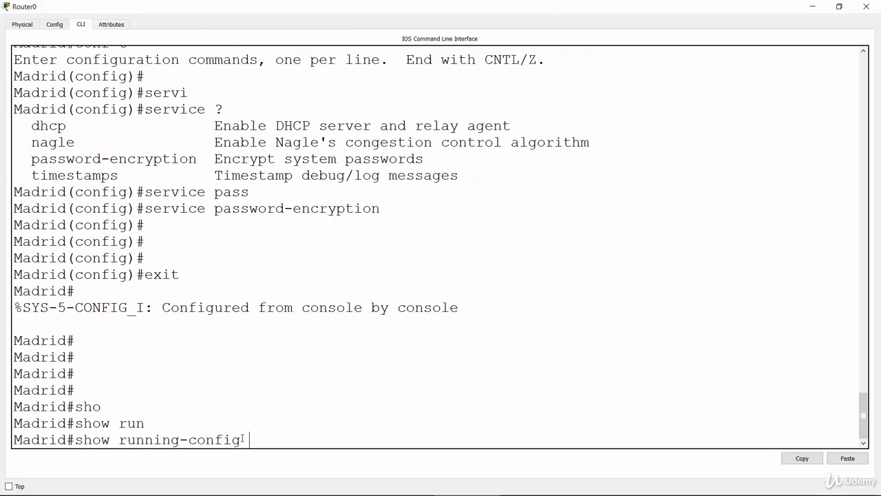
pyautogui.press('Return')
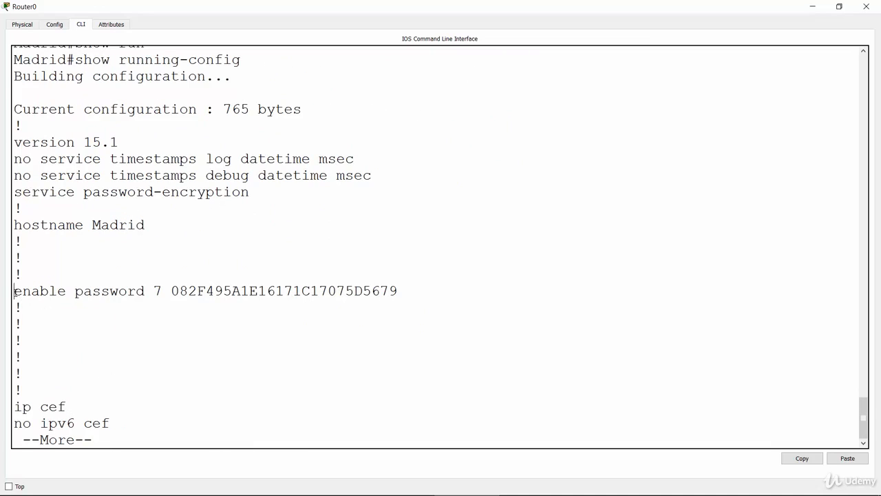
# Highlight the enable password line and its type 7 encrypted string in Madrid's running configuration
pyautogui.moveTo(14, 291); pyautogui.dragTo(400, 294)
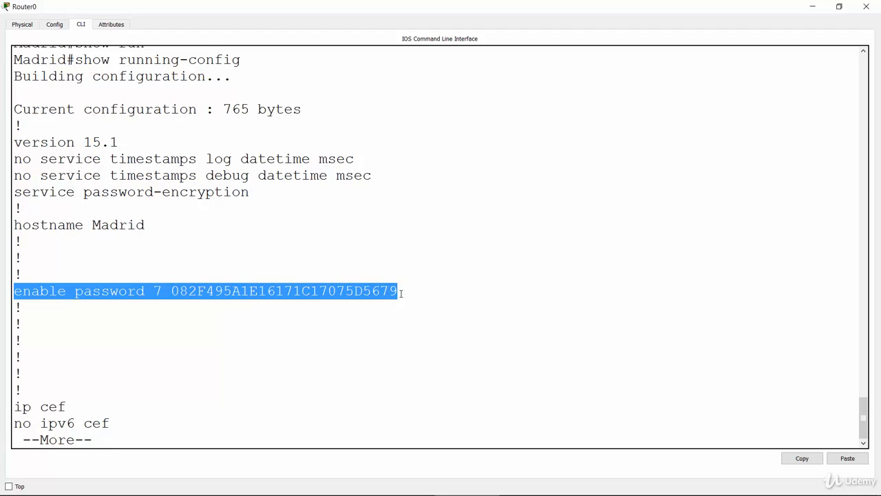
pyautogui.click(214, 322)
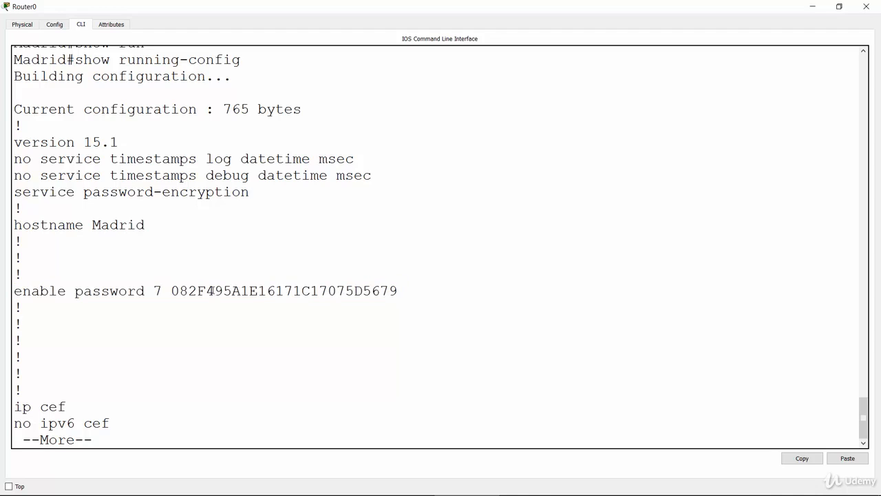
pyautogui.doubleClick(211, 291)
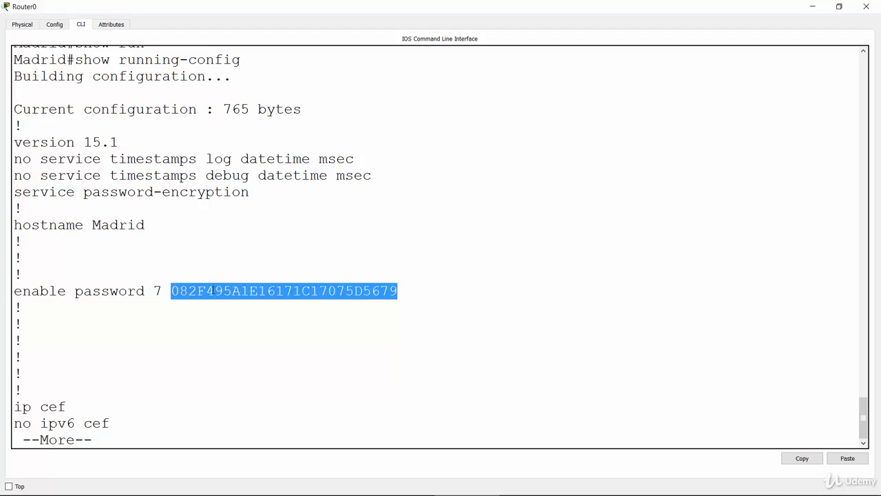
pyautogui.click(167, 395)
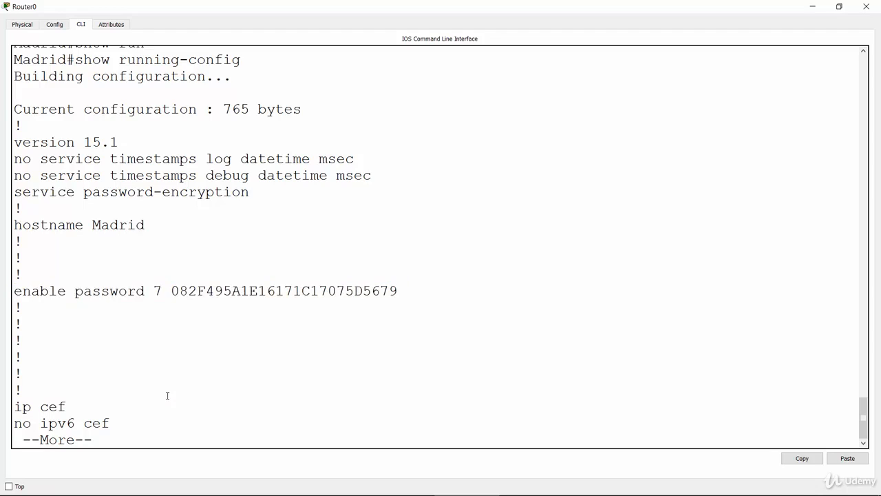
pyautogui.doubleClick(200, 292)
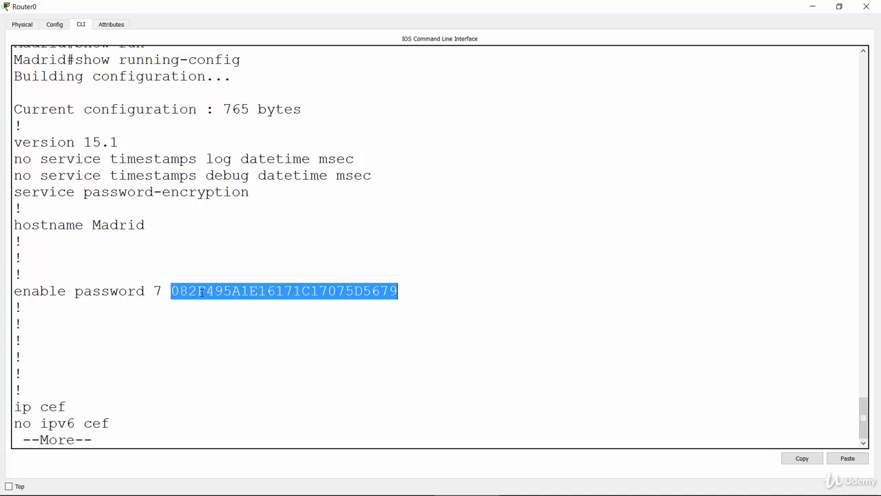
pyautogui.click(180, 371)
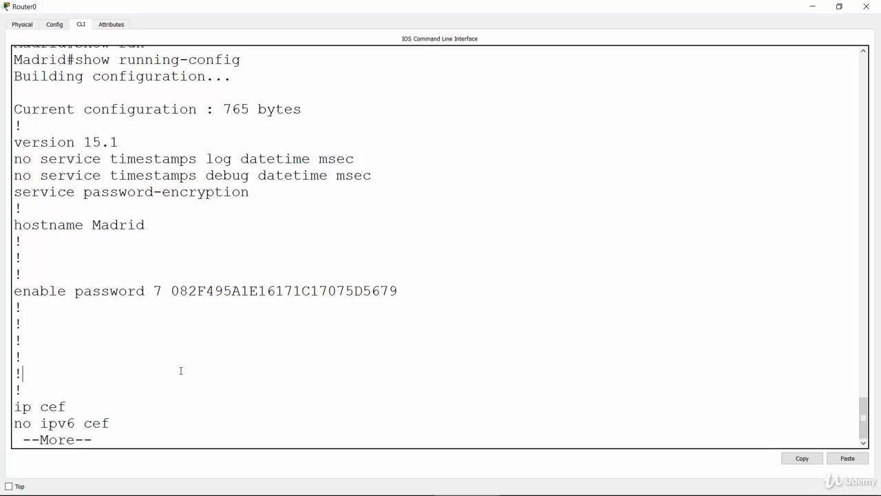
pyautogui.doubleClick(214, 292)
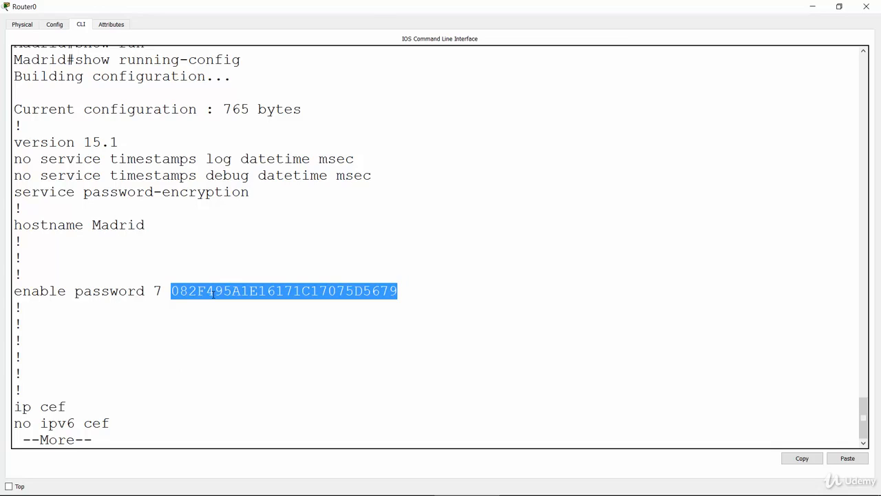
pyautogui.click(214, 292)
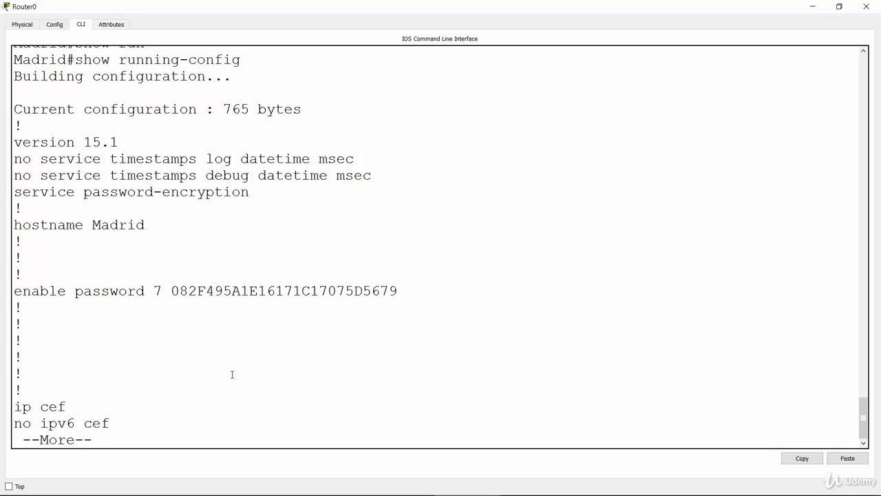
# Switch to the Basic Router Configuration Lab slide to review the task list
pyautogui.hotkey('alt', 'Tab')
pyautogui.click(442, 204)
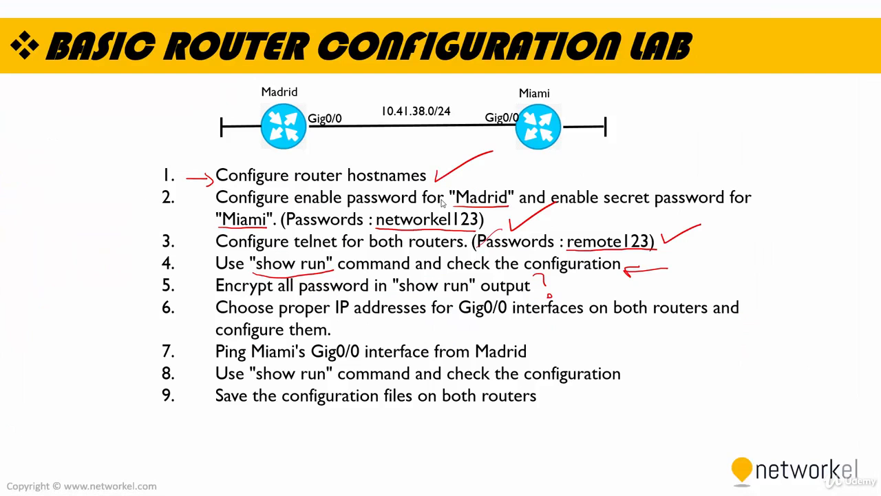
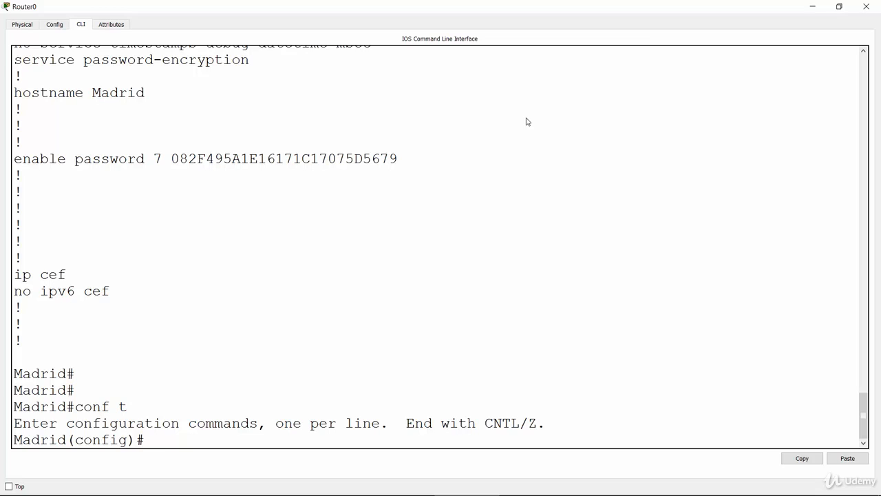
# Enter interface configuration mode for gigabitEthernet 0/0 on Madrid with "interface gigabitEthernet 0/0"
pyautogui.write('inter')
pyautogui.press('Tab')
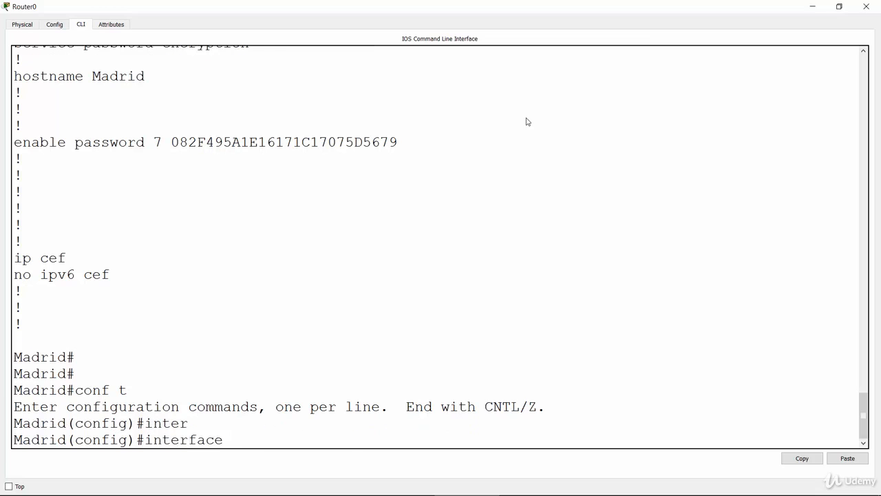
pyautogui.write('gig')
pyautogui.press('Tab')
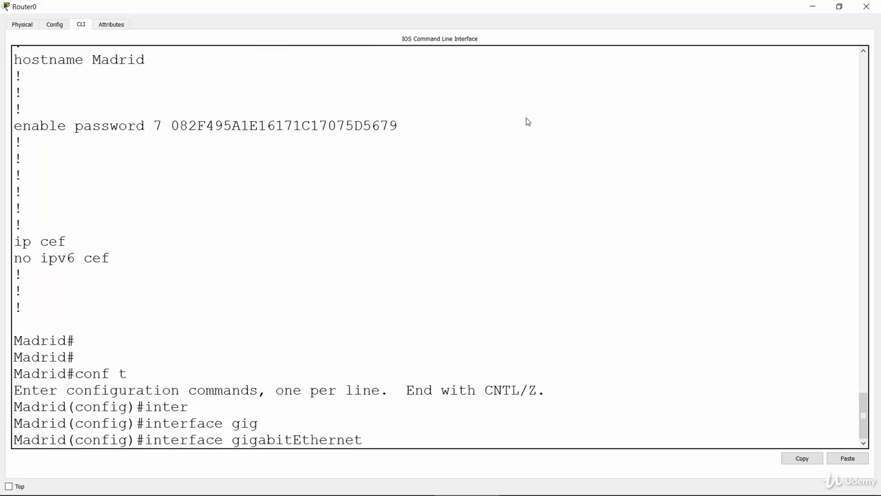
pyautogui.write('0/0')
pyautogui.press('Return')
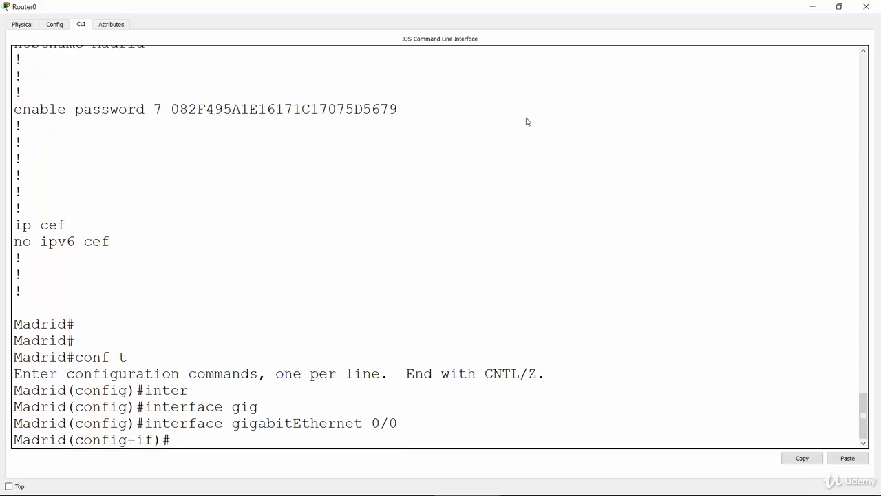
# Assign Madrid's gigabitEthernet 0/0 interface the IP address 10.41.38.1 with subnet mask 255.255.255.0
pyautogui.write('ip add')
pyautogui.press('Tab')
pyautogui.write('10')
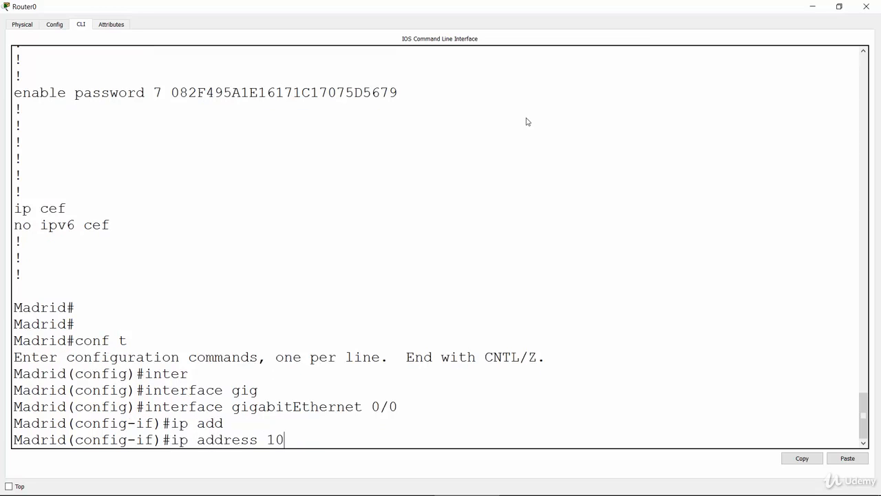
pyautogui.write('.41.38.1')
pyautogui.write('255.')
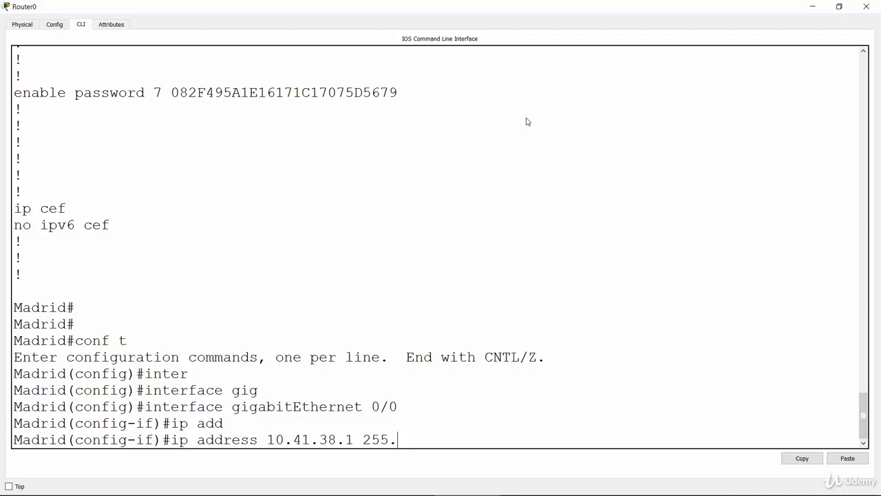
pyautogui.write('255.255.0')
pyautogui.press('Return')
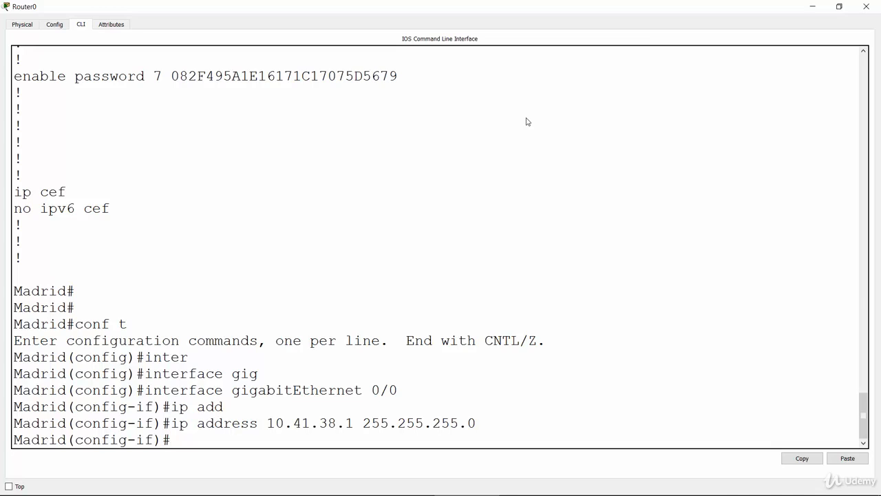
# Enable Madrid's gigabitEthernet 0/0 interface with "no shutdown"
pyautogui.write('no shutdown')
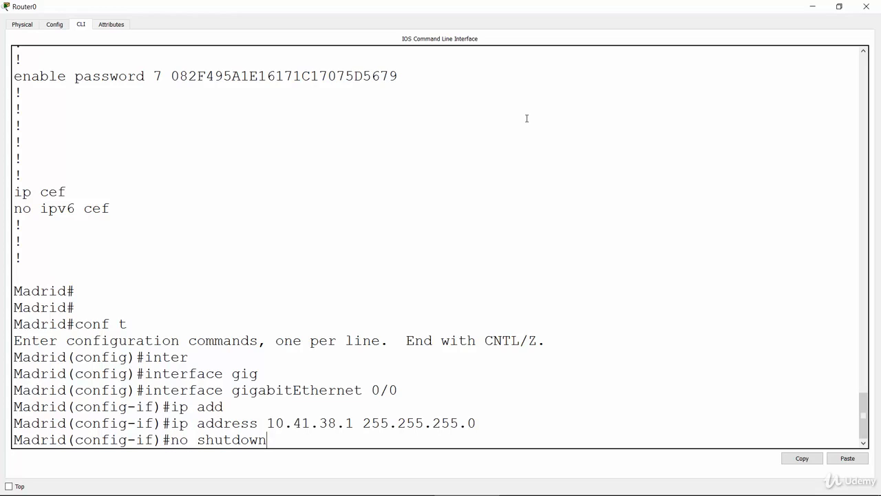
pyautogui.press('Return')
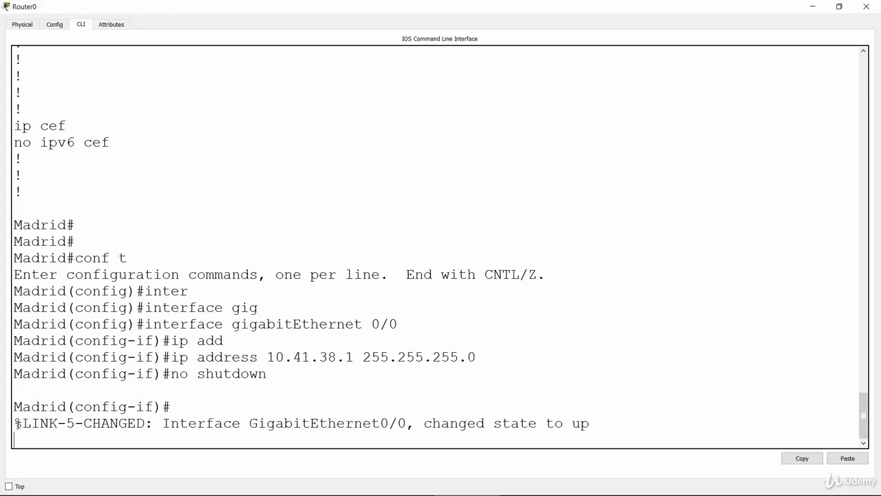
# Highlight the "no shutdown" command and the GigabitEthernet0/0 link state message in Madrid's console
pyautogui.moveTo(15, 423); pyautogui.dragTo(610, 430)
pyautogui.press('Return')
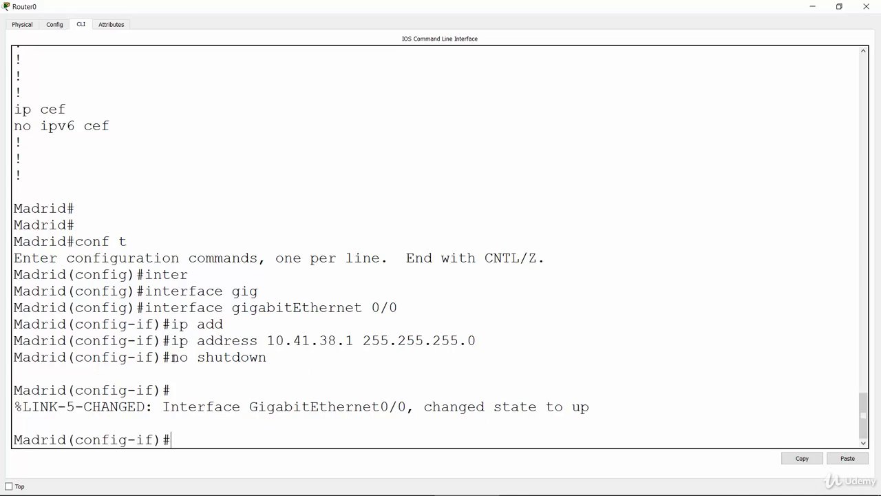
pyautogui.moveTo(173, 358); pyautogui.dragTo(270, 359)
pyautogui.click(268, 397)
pyautogui.moveTo(572, 407); pyautogui.dragTo(590, 407)
pyautogui.click(555, 436)
# Check the lab slide, then open Router1's (Miami) command line from the Packet Tracer topology and maximize its window
pyautogui.hotkey('alt', 'Tab')
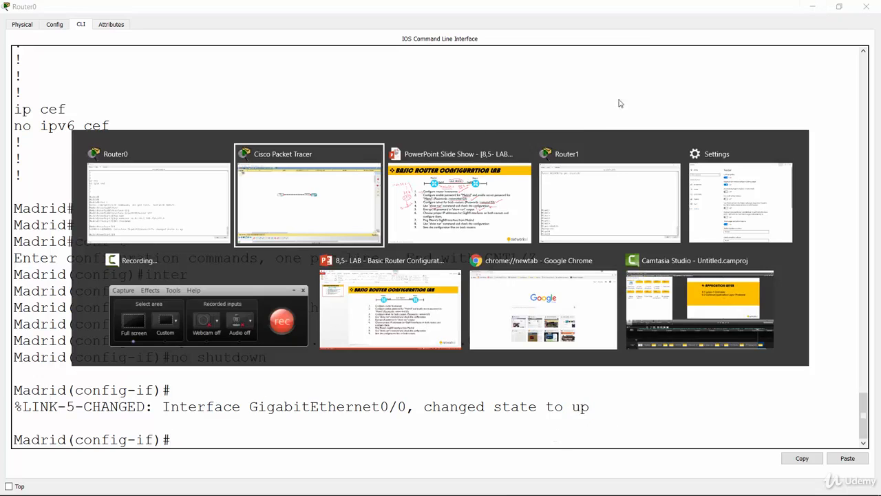
pyautogui.click(490, 184)
pyautogui.hotkey('alt', 'Tab')
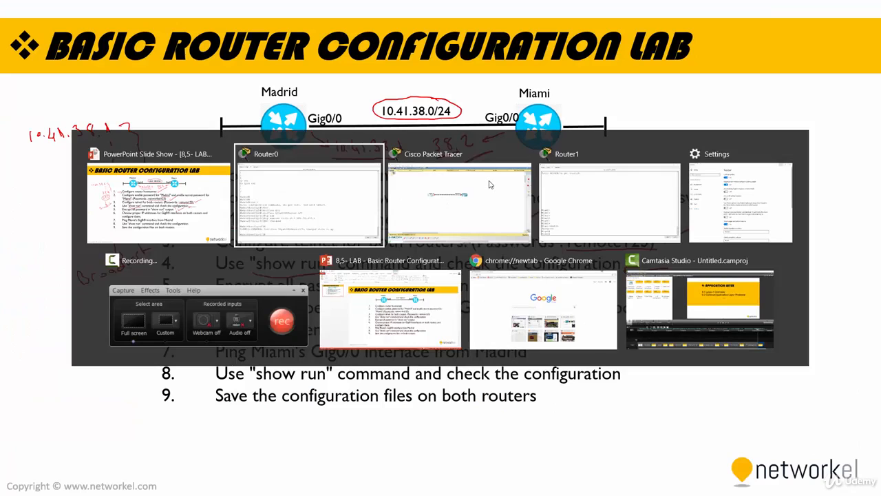
pyautogui.click(448, 193)
pyautogui.click(465, 195)
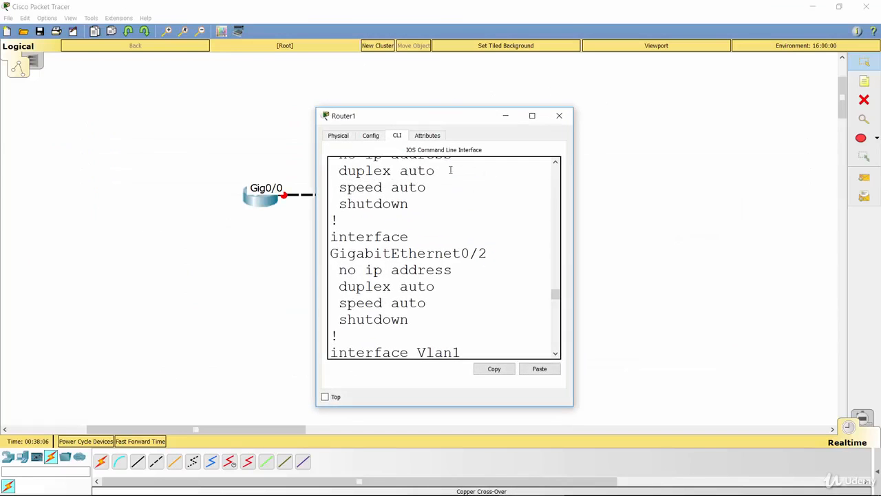
pyautogui.doubleClick(431, 124)
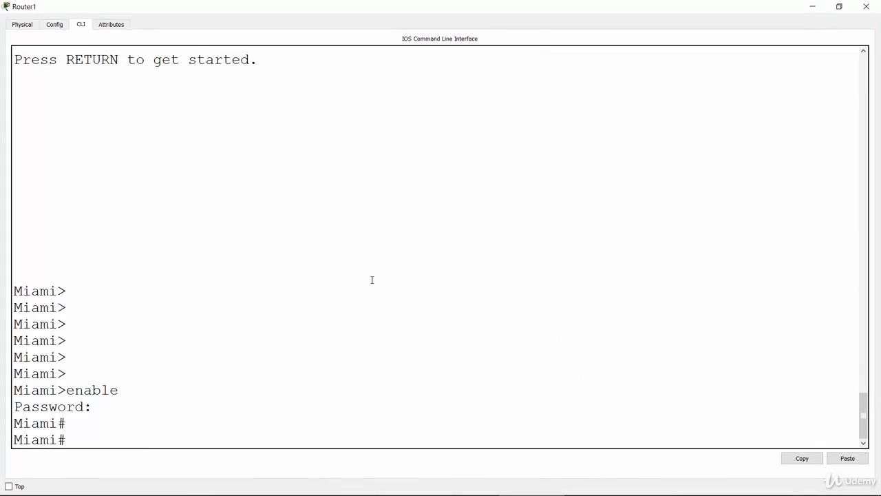
# Enter global configuration mode on Miami and open its Gig0/0 interface for configuration with "interface gig 0/0"
pyautogui.click(366, 285)
pyautogui.press('Return')
pyautogui.write('conf')
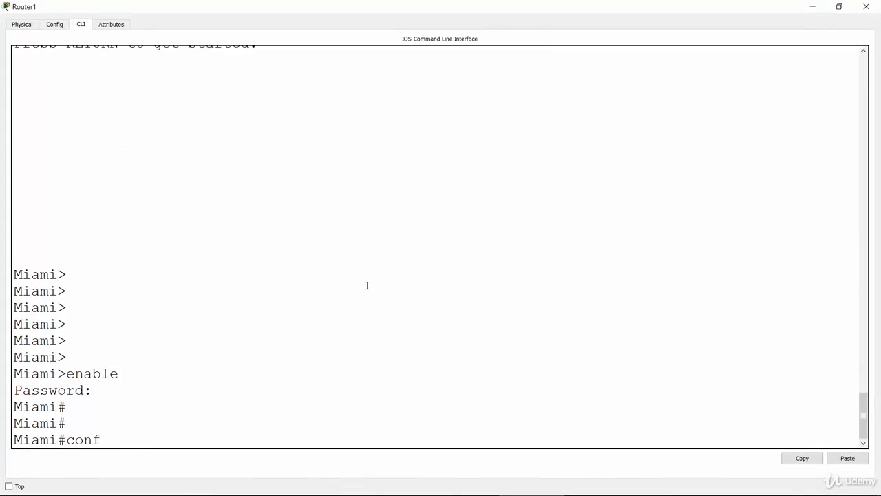
pyautogui.write(' t')
pyautogui.press('Return')
pyautogui.write('iami(config)#i')
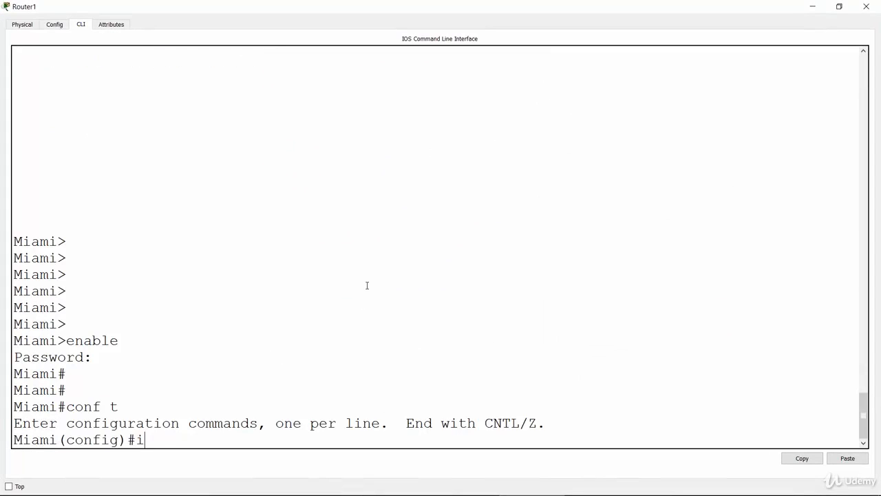
pyautogui.write('nter')
pyautogui.press('Tab')
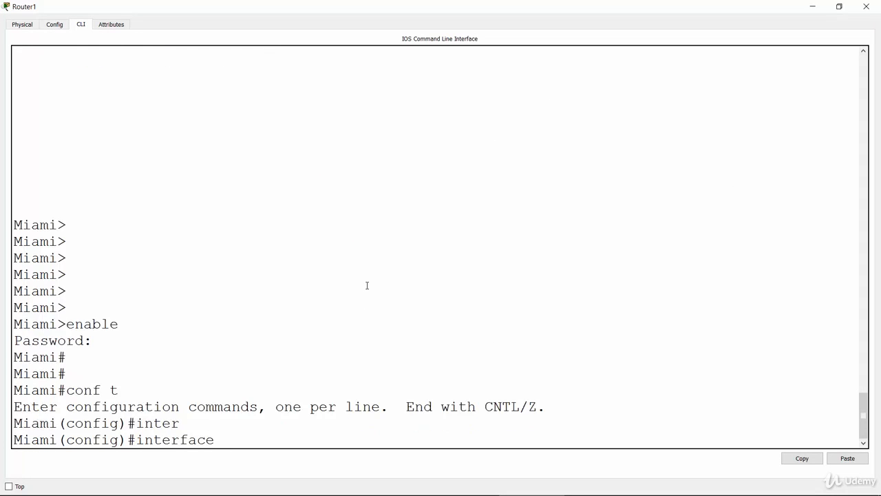
pyautogui.write('gig 0/0')
pyautogui.press('Return')
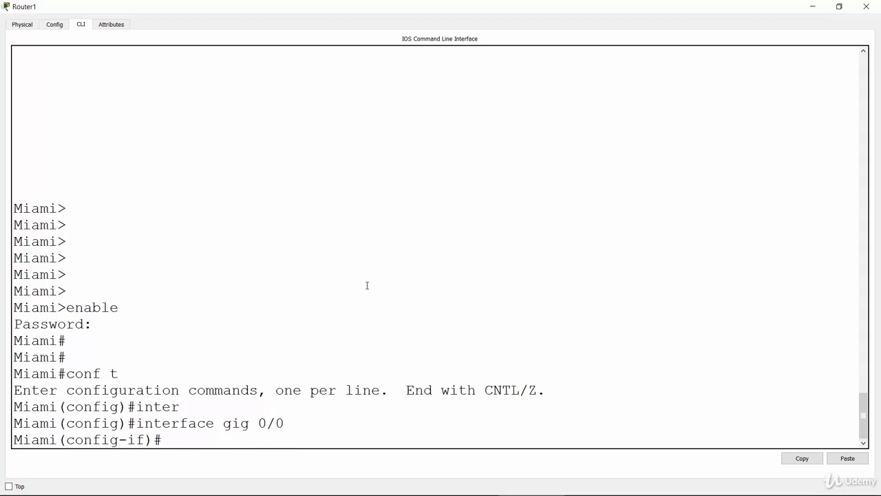
# Assign Miami's Gig0/0 interface the IP address 10.41.38.2 with subnet mask 255.255.255.0
pyautogui.write('ip add')
pyautogui.press('Tab')
pyautogui.write('1')
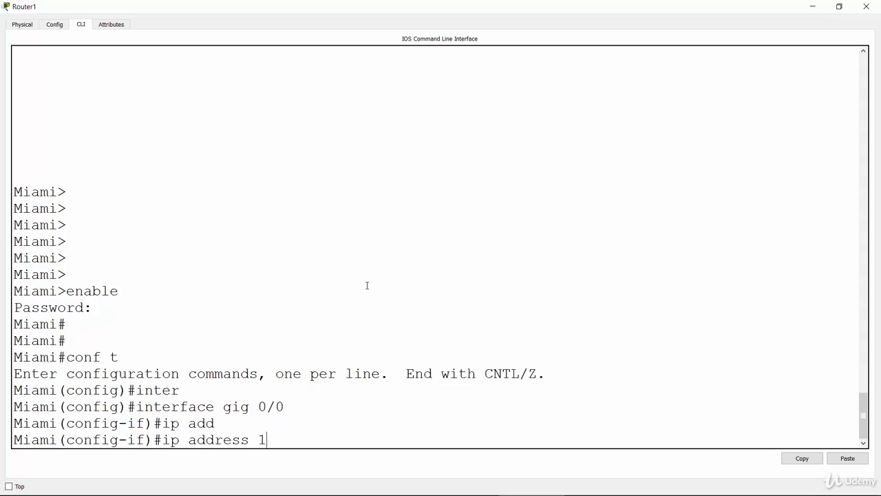
pyautogui.write('0.41.38.2 255.255')
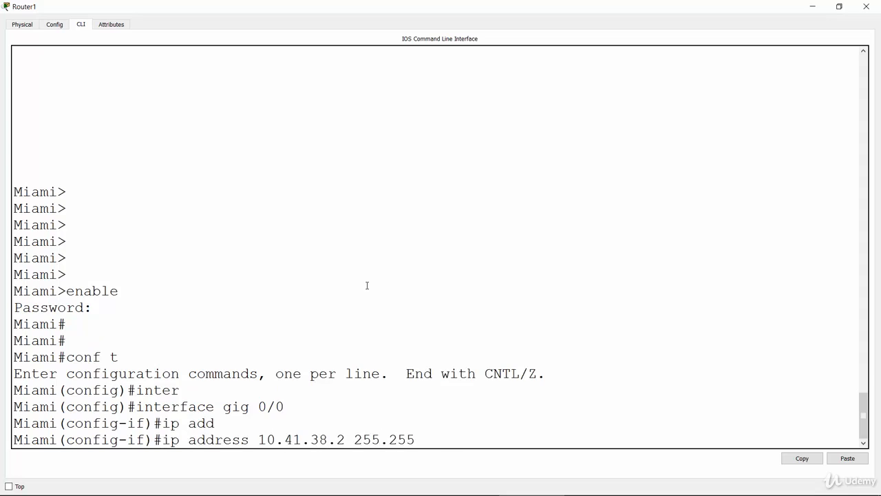
pyautogui.write('.255.0')
pyautogui.press('Return')
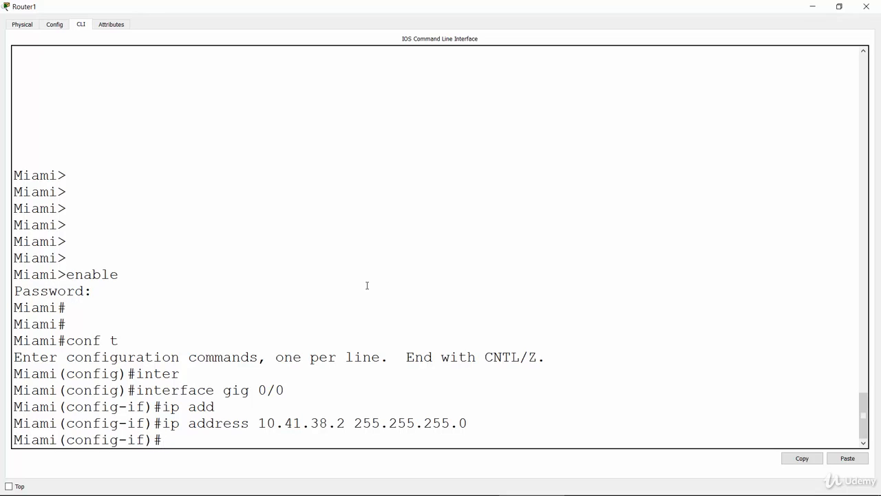
# Enable Miami's Gig0/0 interface with "no shut" and return to a clean interface prompt
pyautogui.write('no shut')
pyautogui.press('Return')
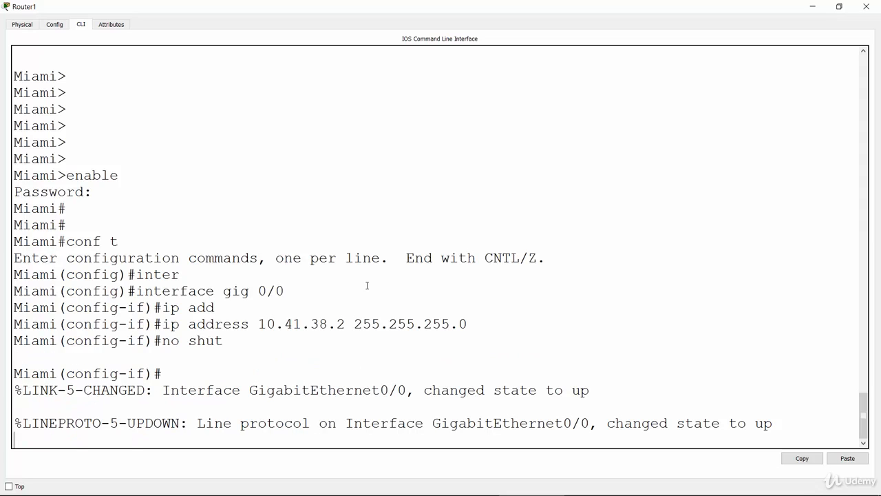
pyautogui.press('Return')
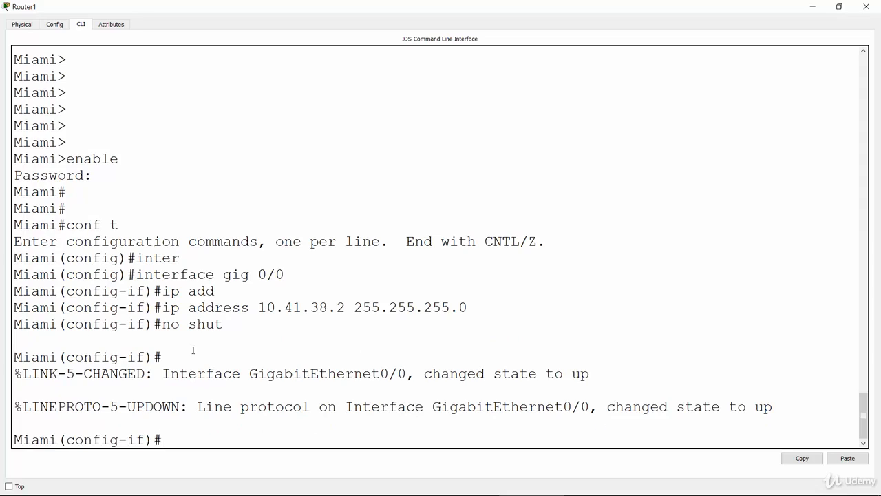
# Highlight the link state and line protocol messages for GigabitEthernet0/0 in Miami's console
pyautogui.moveTo(164, 373); pyautogui.dragTo(580, 375)
pyautogui.click(581, 375)
pyautogui.moveTo(198, 407); pyautogui.dragTo(775, 415)
pyautogui.click(538, 342)
# Minimize the Router1 window and check the link between the two routers on the topology
pyautogui.click(247, 434)
pyautogui.press('Return')
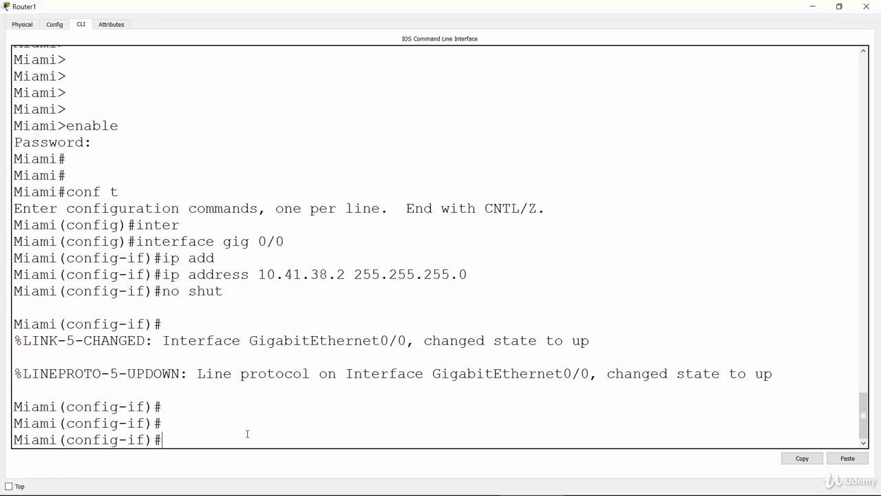
pyautogui.click(817, 5)
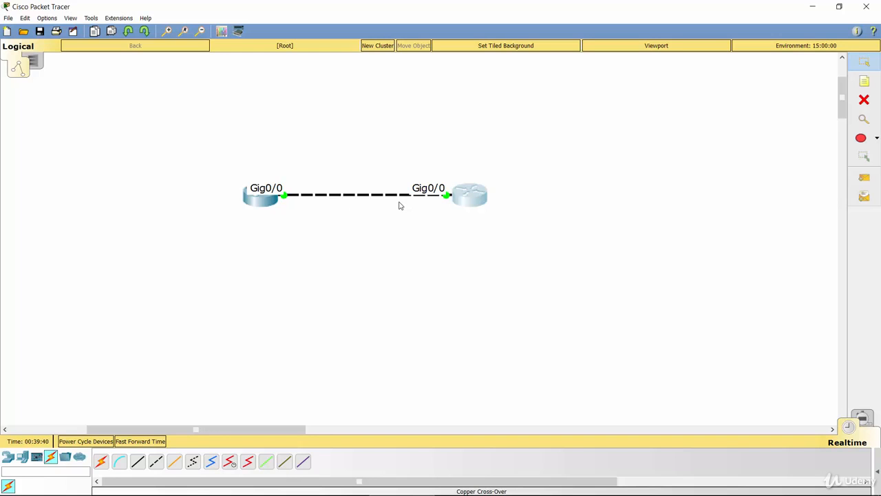
pyautogui.hotkey('alt', 'Tab')
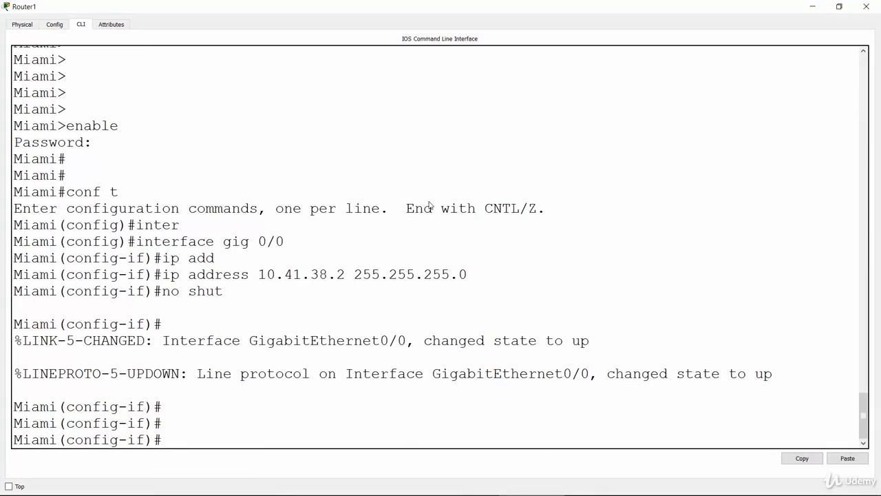
# Switch to the Basic Router Configuration Lab slide, tick off task 6 and circle Miami's handwritten 38.2 address
pyautogui.hotkey('alt', 'Tab')
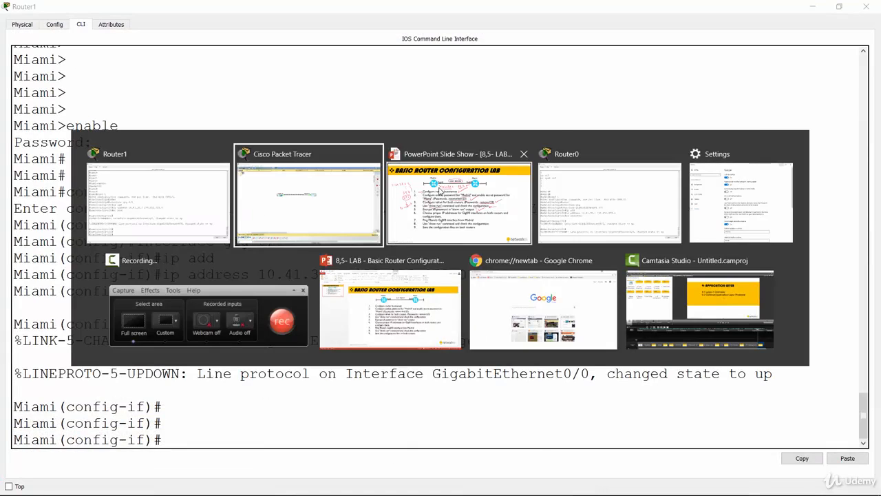
pyautogui.click(441, 192)
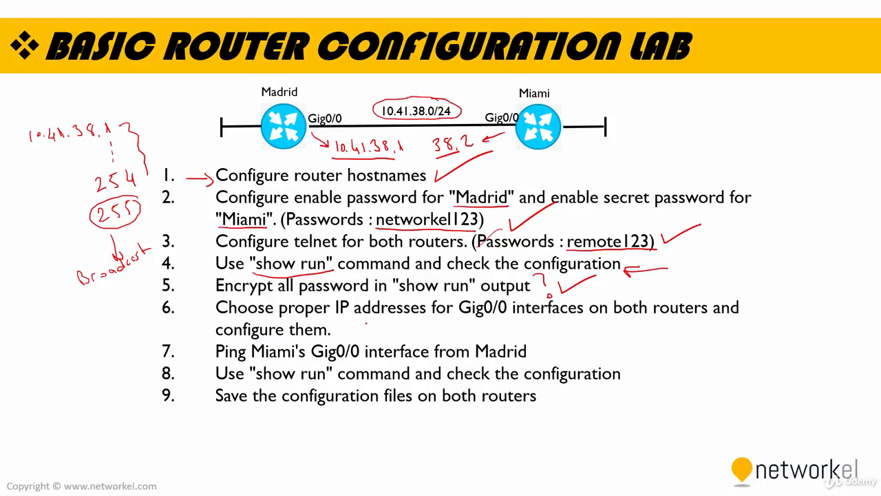
pyautogui.moveTo(363, 329); pyautogui.dragTo(391, 318)
pyautogui.moveTo(426, 164)
pyautogui.mouseDown()
pyautogui.moveTo(462, 160)
pyautogui.moveTo(471, 128)
pyautogui.moveTo(420, 145)
pyautogui.moveTo(440, 166)
pyautogui.mouseUp()
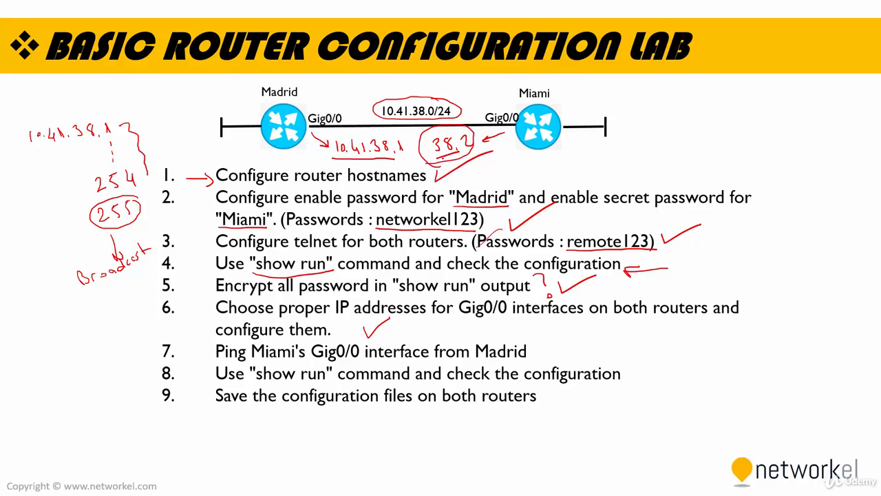
# Switch back to the Packet Tracer topology and open Router0's (Madrid) command line in a maximized window
pyautogui.hotkey('alt', 'Tab')
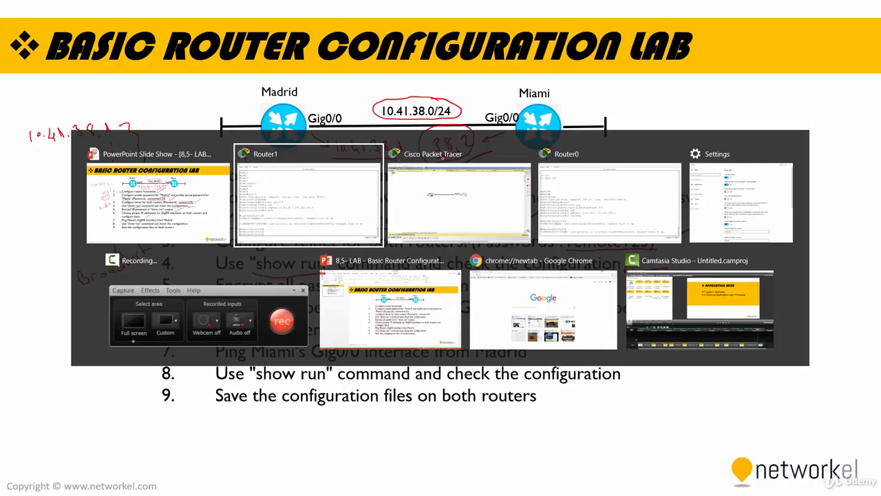
pyautogui.click(446, 185)
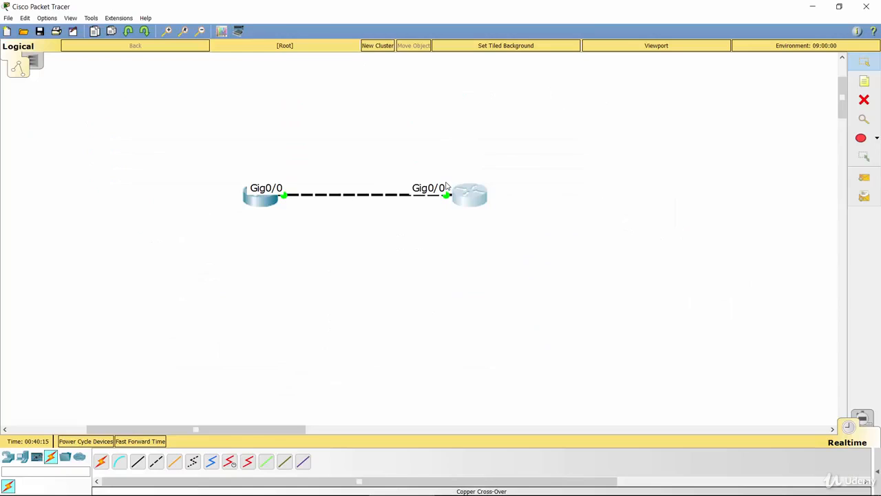
pyautogui.doubleClick(256, 203)
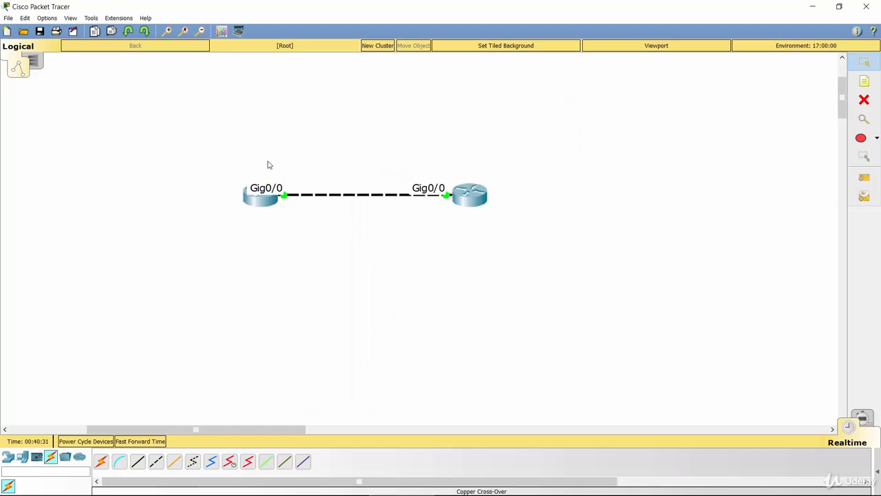
pyautogui.click(258, 207)
pyautogui.doubleClick(453, 120)
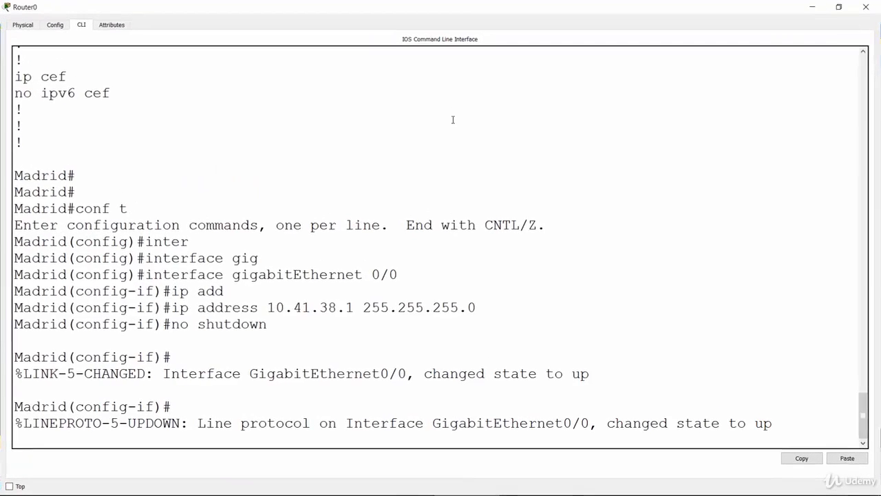
# Leave interface configuration mode on Madrid with "end" and return to a clean privileged prompt
pyautogui.press('Return')
pyautogui.press('Return')
pyautogui.press('Return')
pyautogui.press('Return')
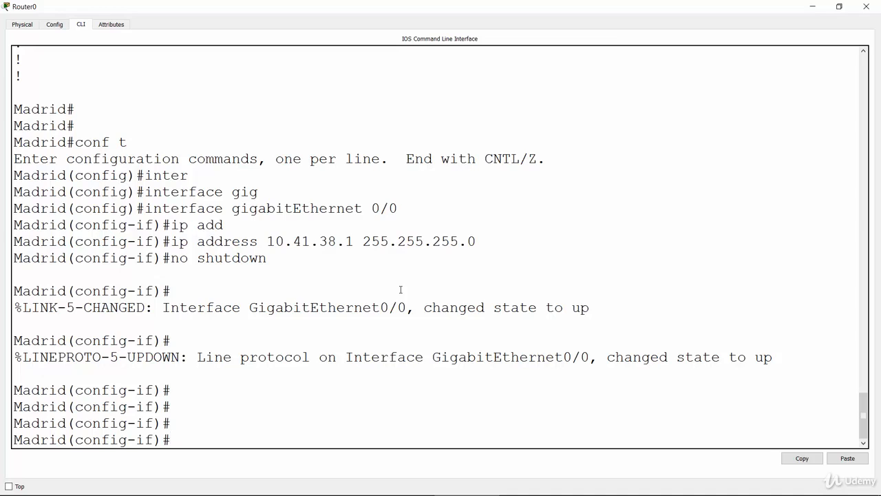
pyautogui.write('end')
pyautogui.press('Return')
pyautogui.press('Return')
pyautogui.press('Return')
pyautogui.press('Return')
pyautogui.press('Return')
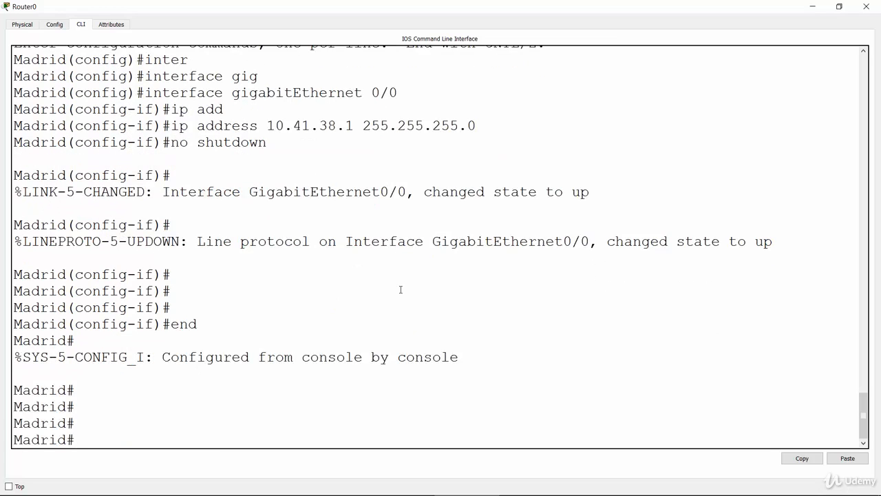
# Ping Miami's Gig0/0 address 10.41.38.2 from Madrid and return to a clean prompt
pyautogui.write('ping 10.38.')
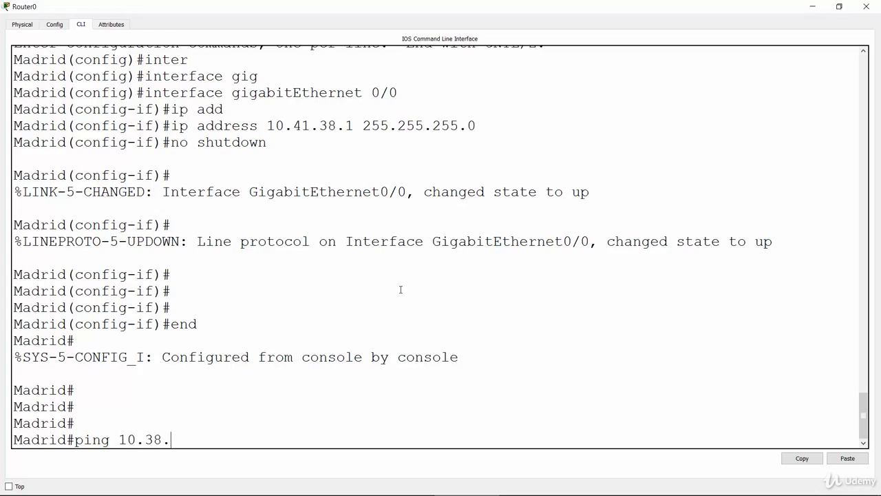
pyautogui.press('BackSpace')
pyautogui.press('BackSpace')
pyautogui.press('BackSpace')
pyautogui.write('41.38.2')
pyautogui.press('Return')
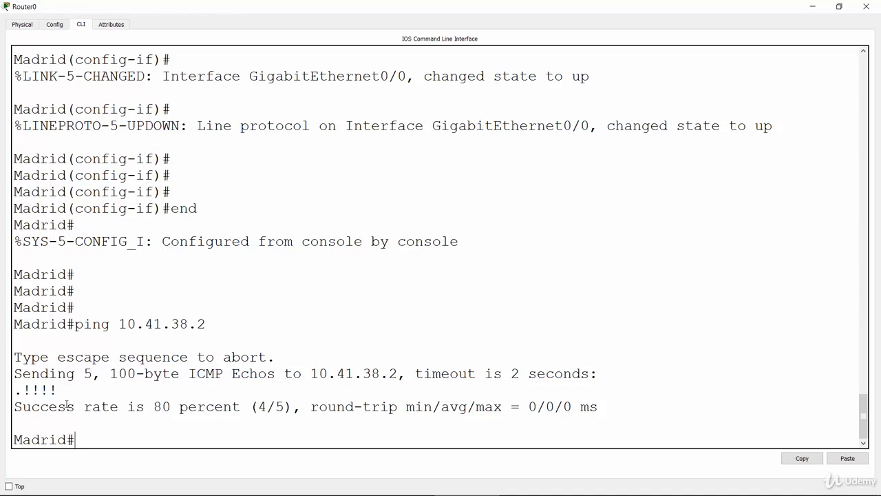
pyautogui.press('Return')
pyautogui.press('Return')
pyautogui.press('Return')
pyautogui.press('Return')
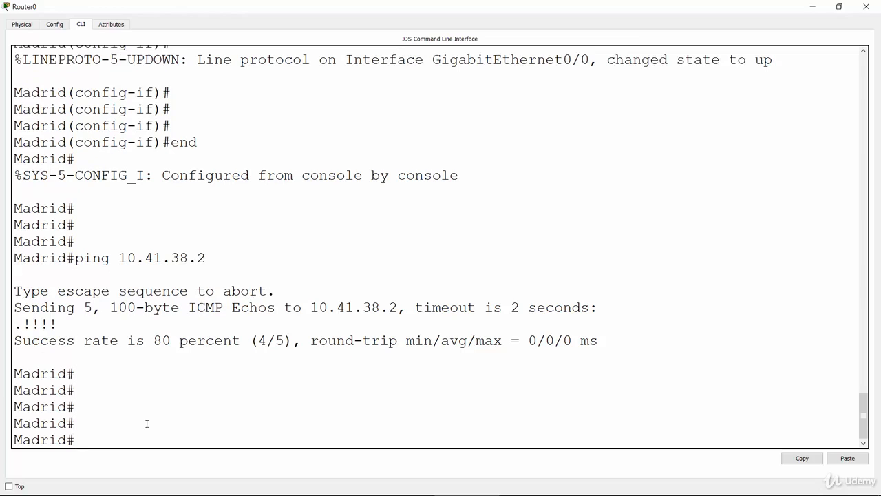
# Switch to the Basic Router Configuration Lab slide and tick off tasks 7, 8 and 9 with the pen
pyautogui.hotkey('alt', 'Tab')
pyautogui.click(501, 177)
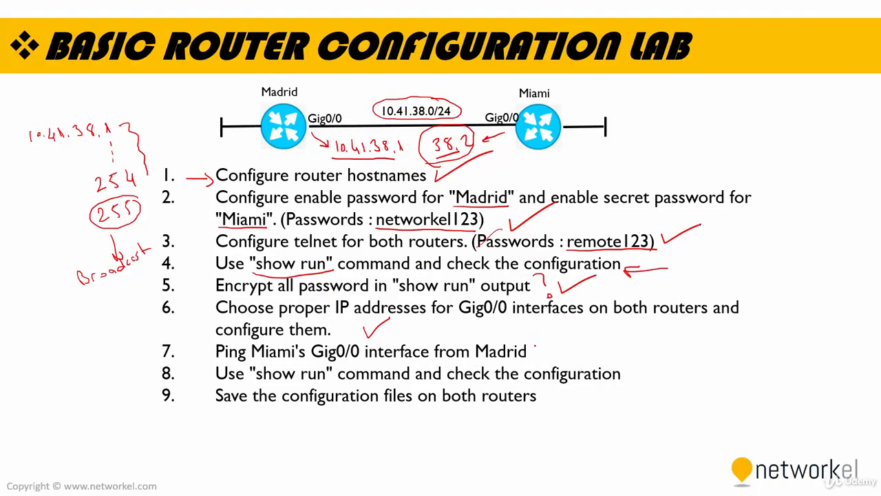
pyautogui.moveTo(538, 347)
pyautogui.mouseDown()
pyautogui.moveTo(544, 359)
pyautogui.moveTo(586, 334)
pyautogui.mouseUp()
pyautogui.moveTo(585, 356); pyautogui.dragTo(610, 338)
pyautogui.moveTo(549, 393); pyautogui.dragTo(595, 370)
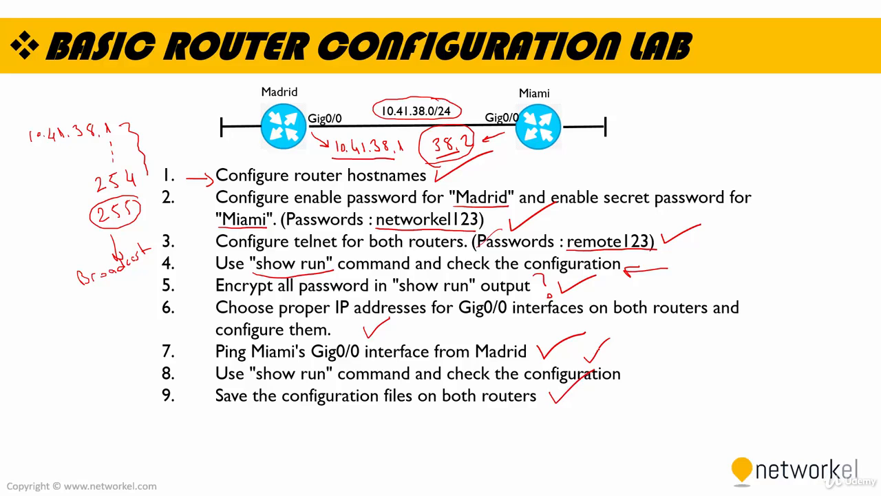
# Switch back to the Packet Tracer topology and bring up Madrid's (Router0) command line in a maximized window
pyautogui.hotkey('alt', 'Tab')
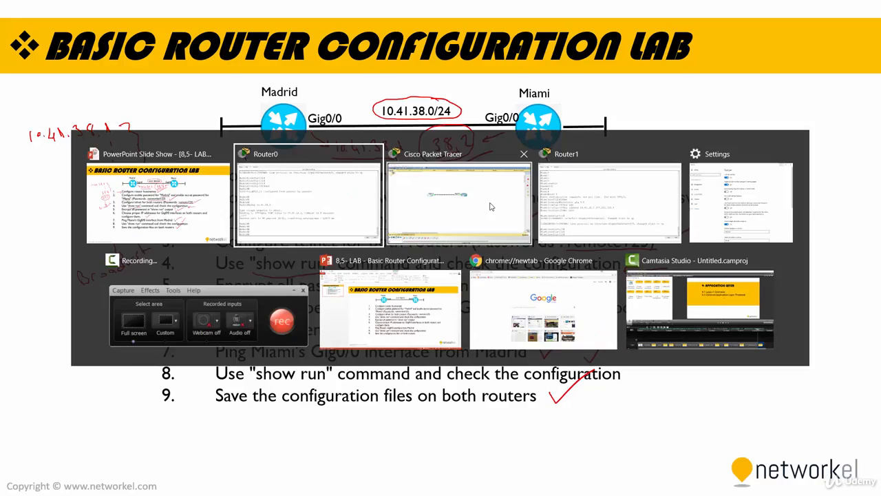
pyautogui.click(446, 199)
pyautogui.click(269, 203)
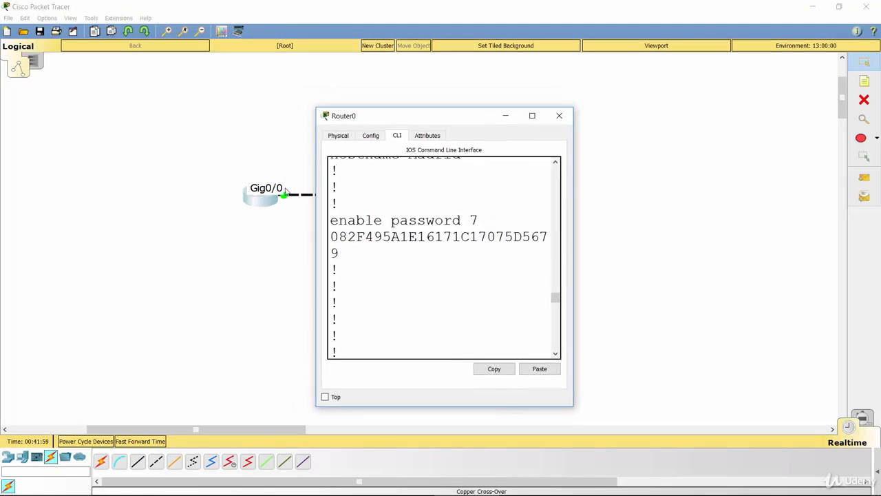
pyautogui.doubleClick(411, 122)
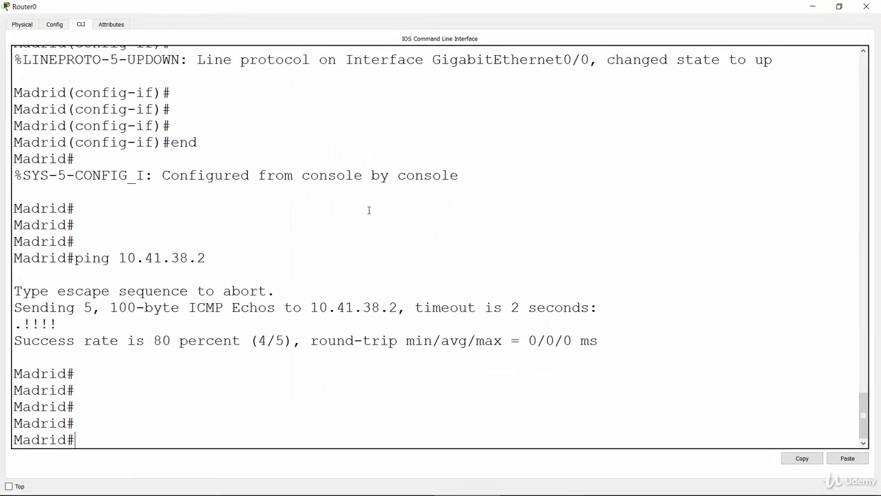
pyautogui.press('Return')
pyautogui.press('Return')
pyautogui.press('Return')
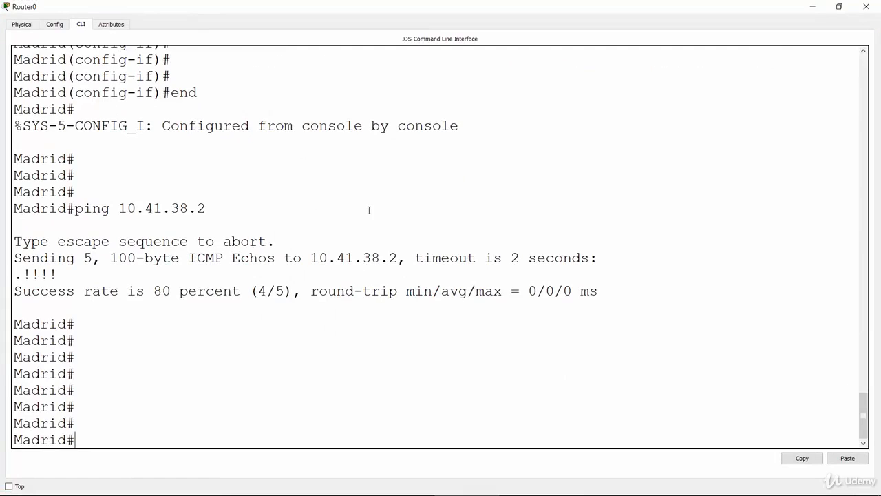
# Save Madrid's running configuration with "write memory"
pyautogui.write('wri')
pyautogui.press('Tab')
pyautogui.write('memo')
pyautogui.press('Tab')
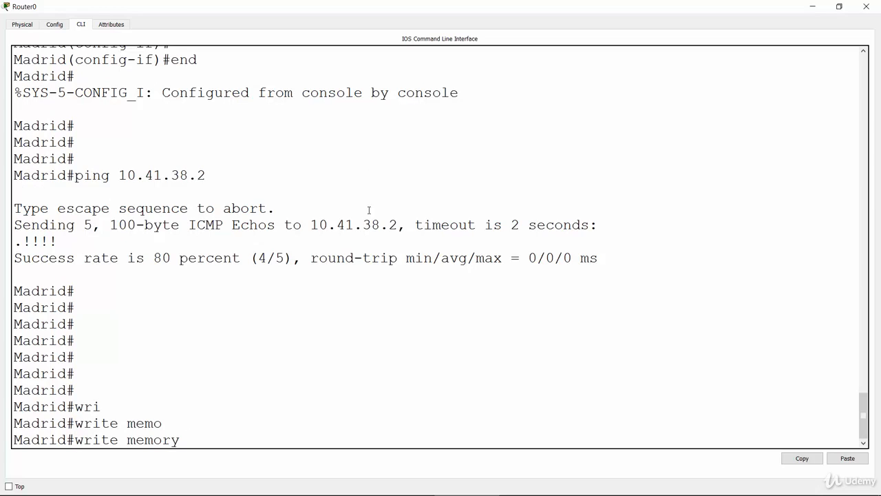
pyautogui.press('BackSpace')
pyautogui.press('Return')
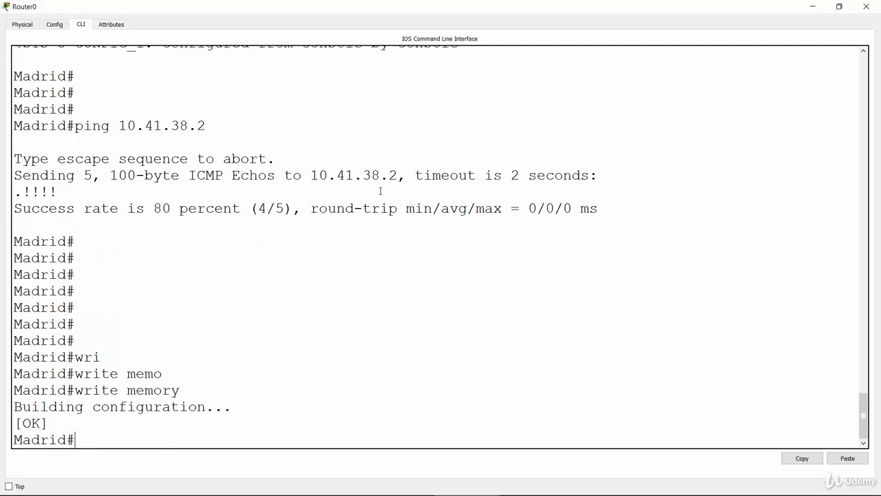
# Minimize Madrid's window and open Router1's (Miami) command line in a maximized window
pyautogui.click(811, 7)
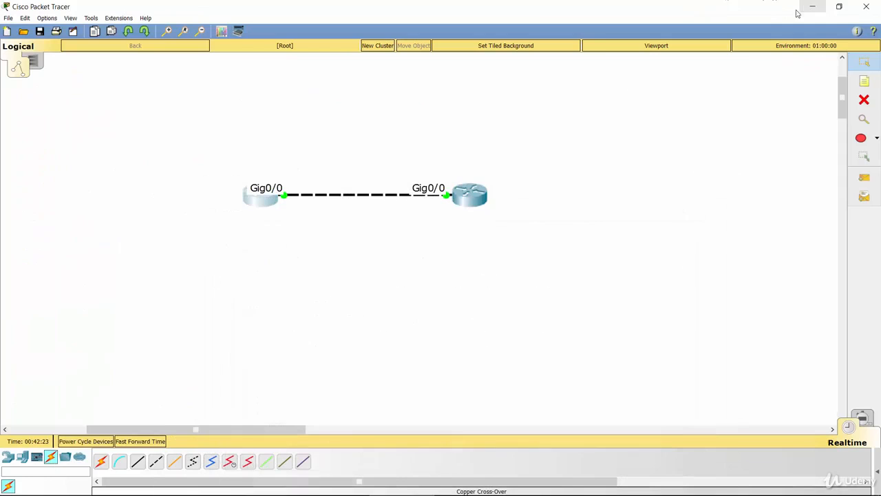
pyautogui.click(478, 195)
pyautogui.click(539, 116)
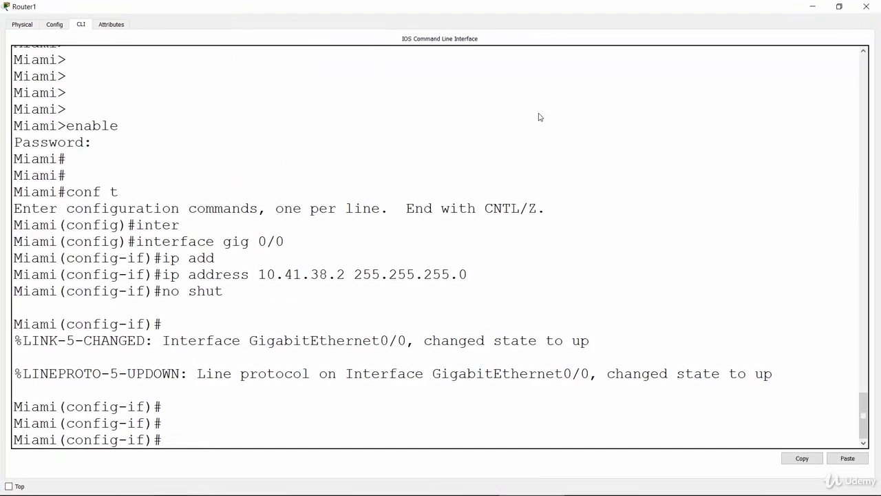
pyautogui.press('Return')
pyautogui.press('Return')
pyautogui.press('Return')
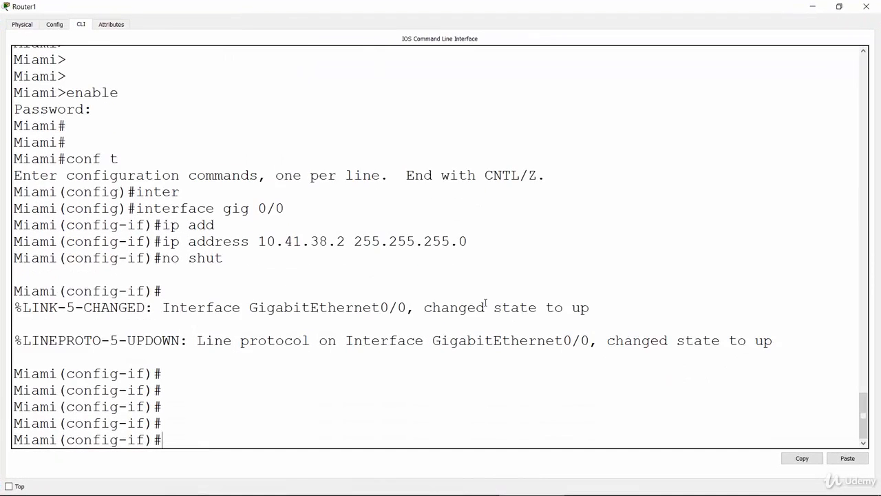
# Try to save Miami's configuration with "write memory" from interface configuration mode
pyautogui.write('write memory')
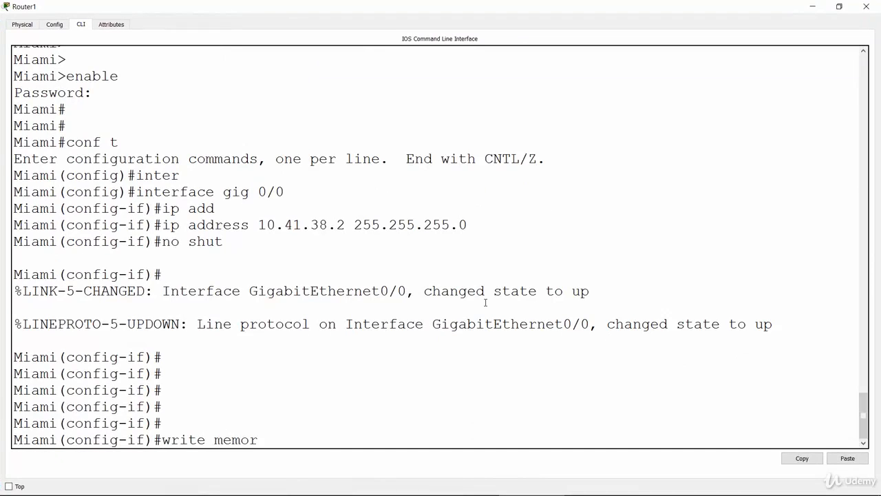
pyautogui.press('Return')
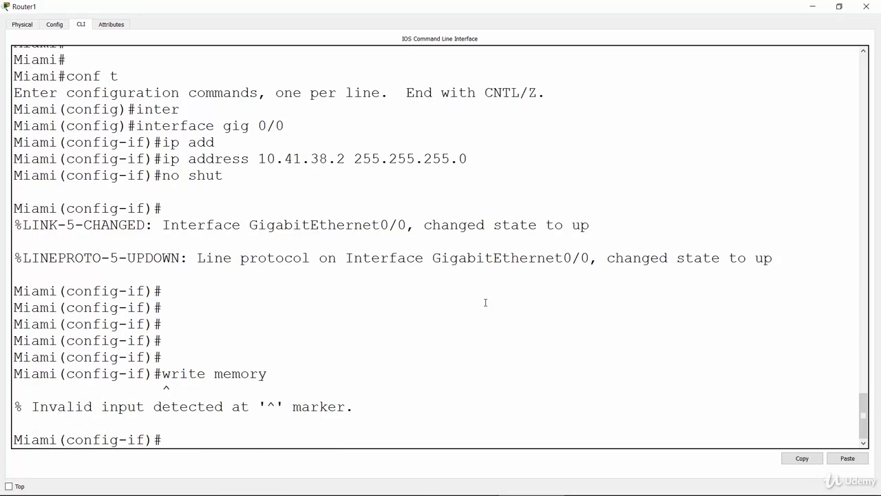
# Leave interface configuration mode on Miami with "end" and return to the privileged prompt
pyautogui.write('end')
pyautogui.press('Return')
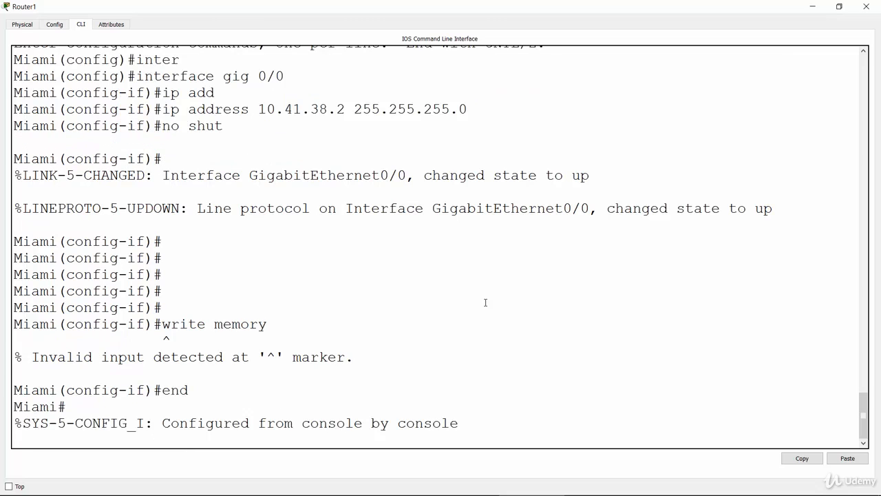
pyautogui.press('Return')
pyautogui.press('Return')
# Save Miami's running configuration with "write memory" from the privileged prompt
pyautogui.write('p')
pyautogui.press('BackSpace')
pyautogui.write('wri')
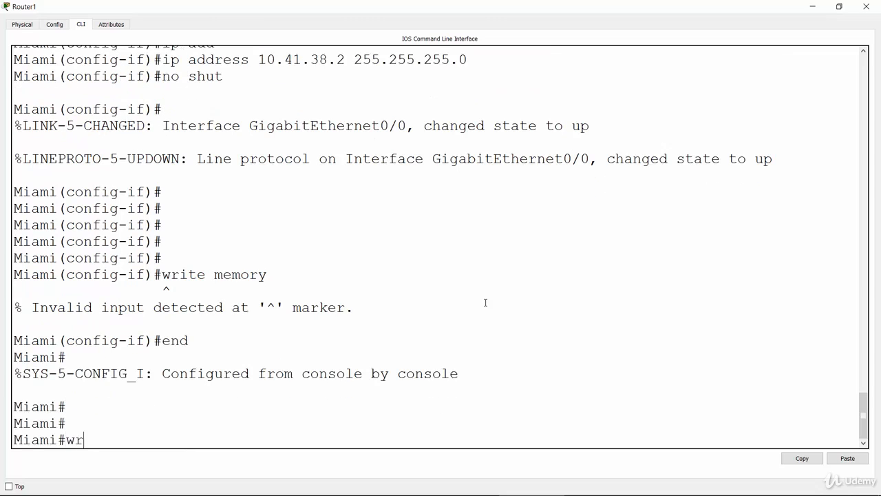
pyautogui.press('Tab')
pyautogui.write('memo')
pyautogui.press('Tab')
pyautogui.press('Return')
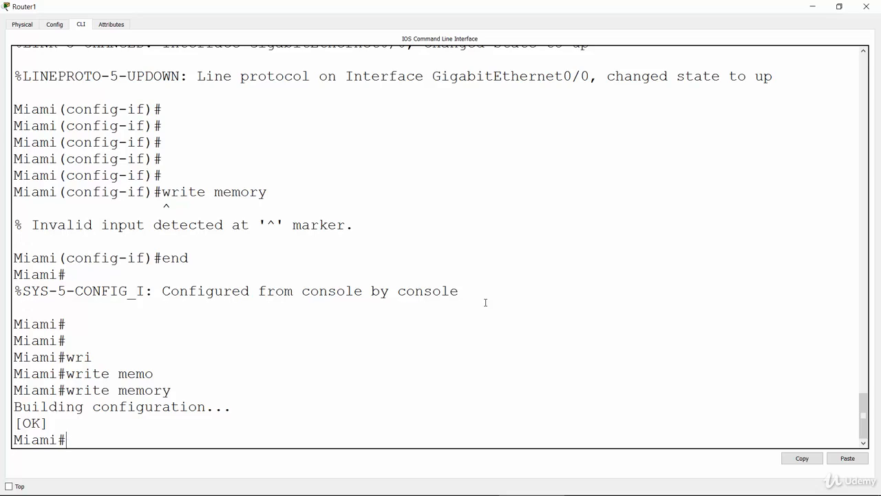
pyautogui.press('Return')
pyautogui.press('Return')
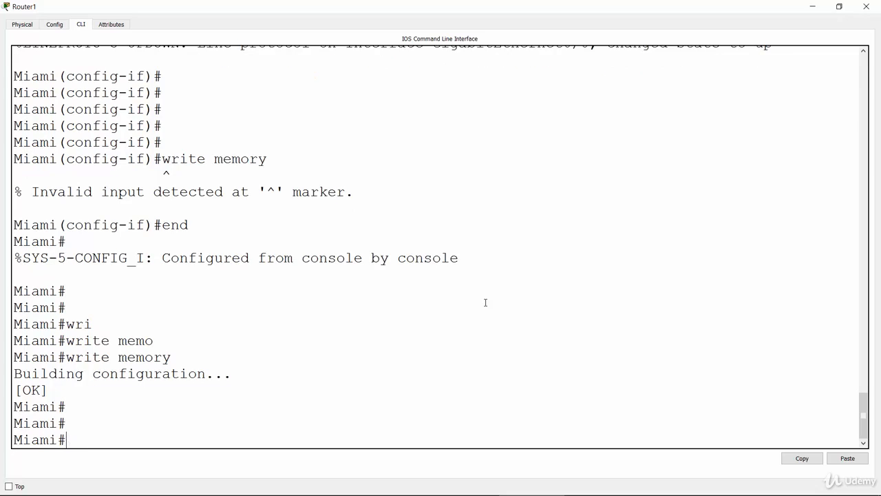
# Display Miami's configuration with "show running-config" and check the enable secret line
pyautogui.write('sho')
pyautogui.press('Tab')
pyautogui.write('run')
pyautogui.press('Tab')
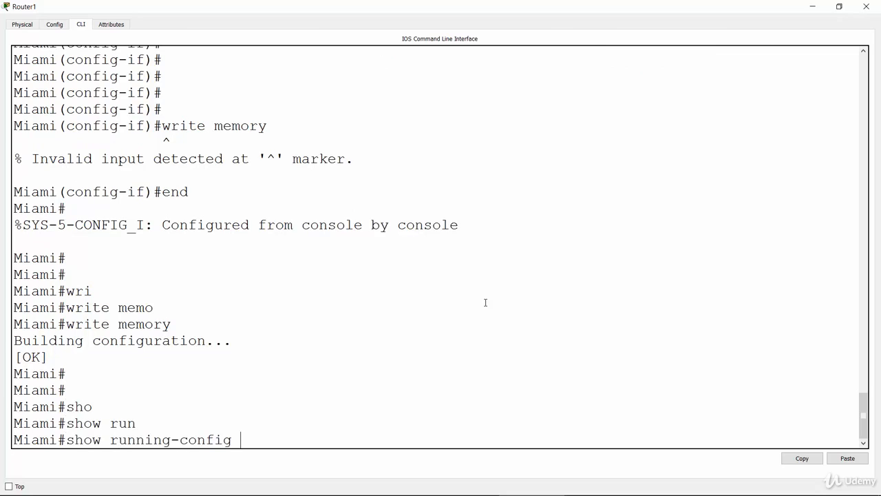
pyautogui.press('Return')
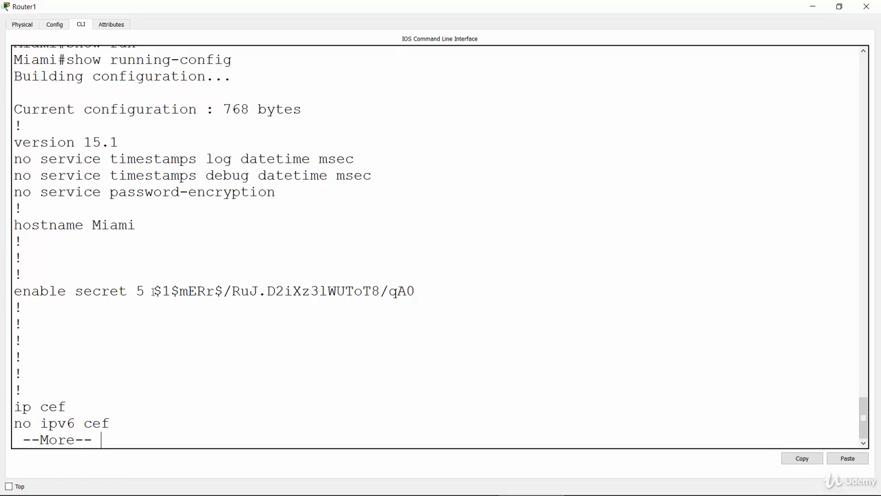
pyautogui.tripleClick(197, 291)
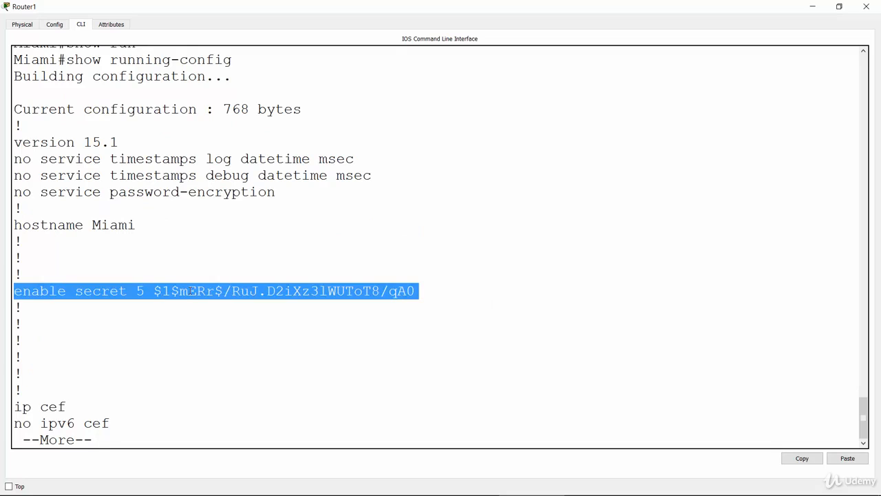
pyautogui.click(177, 354)
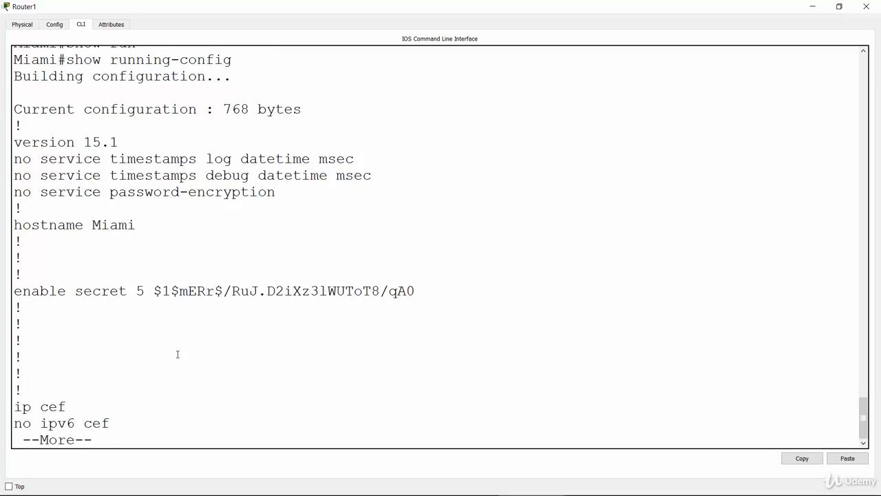
# Advance through Miami's running configuration to the GigabitEthernet0/0 section and highlight the interface name and its IP address
pyautogui.press('Return')
pyautogui.press('Return')
pyautogui.press('Return')
pyautogui.press('Return')
pyautogui.press('Return')
pyautogui.press('Return')
pyautogui.press('Return')
pyautogui.press('Return')
pyautogui.press('Return')
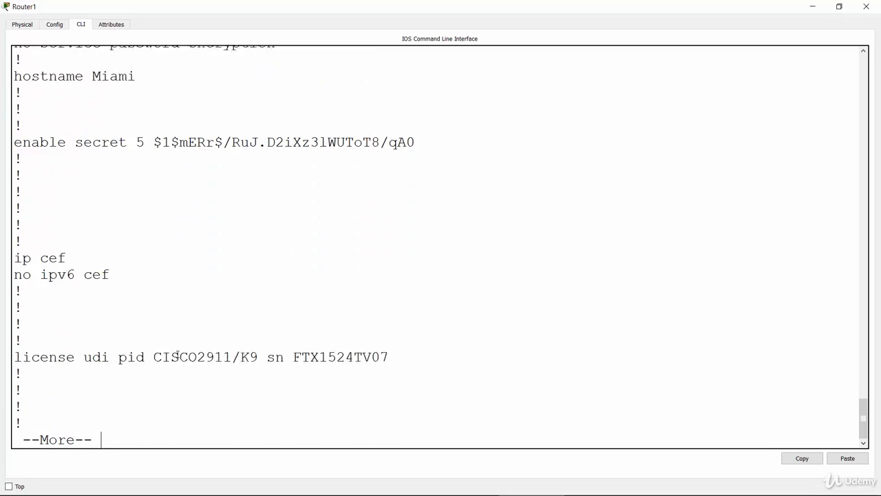
pyautogui.press('Return')
pyautogui.press('Return')
pyautogui.press('Return')
pyautogui.press('Return')
pyautogui.press('Return')
pyautogui.press('Return')
pyautogui.press('Return')
pyautogui.press('Return')
pyautogui.press('Return')
pyautogui.press('Return')
pyautogui.press('Return')
pyautogui.press('Return')
pyautogui.press('Return')
pyautogui.press('Return')
pyautogui.press('Return')
pyautogui.press('Return')
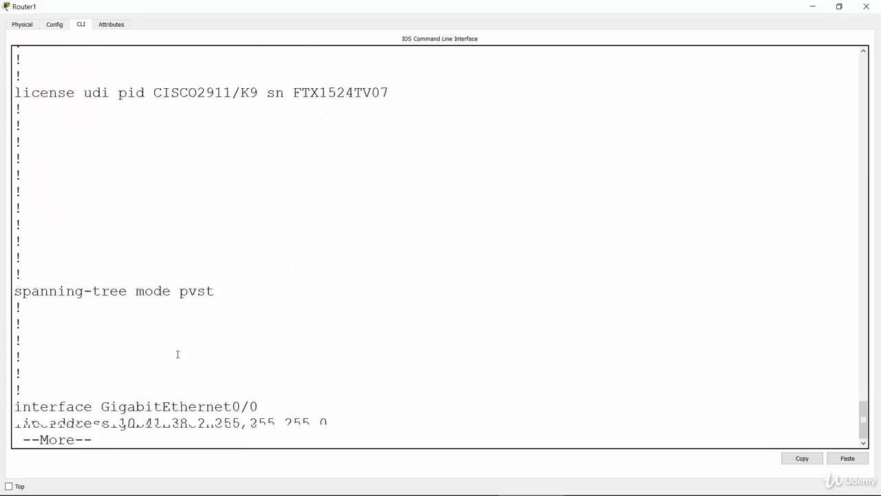
pyautogui.press('Return')
pyautogui.press('Return')
pyautogui.press('Return')
pyautogui.press('Return')
pyautogui.press('Return')
pyautogui.press('Return')
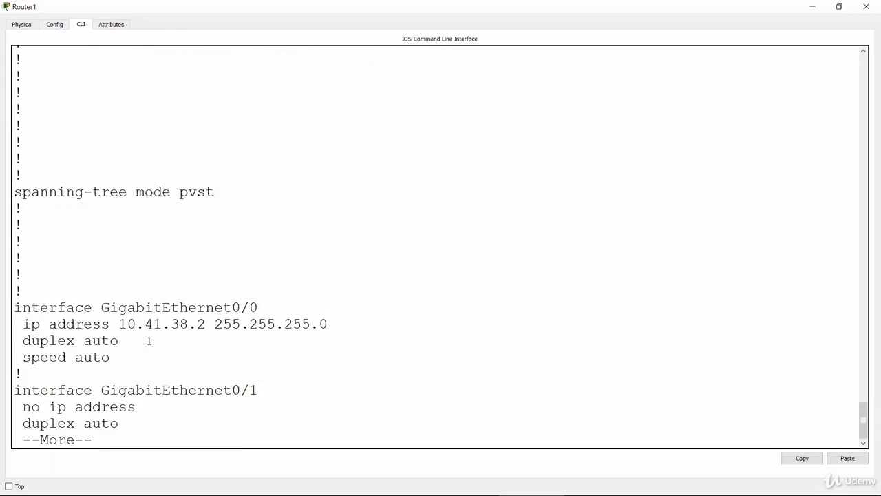
pyautogui.moveTo(117, 324); pyautogui.dragTo(311, 323)
pyautogui.moveTo(16, 307); pyautogui.dragTo(258, 308)
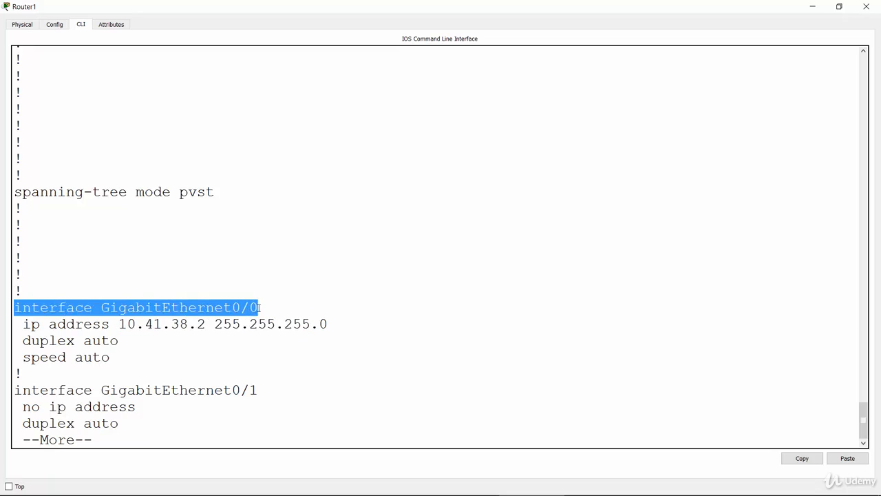
pyautogui.click(261, 403)
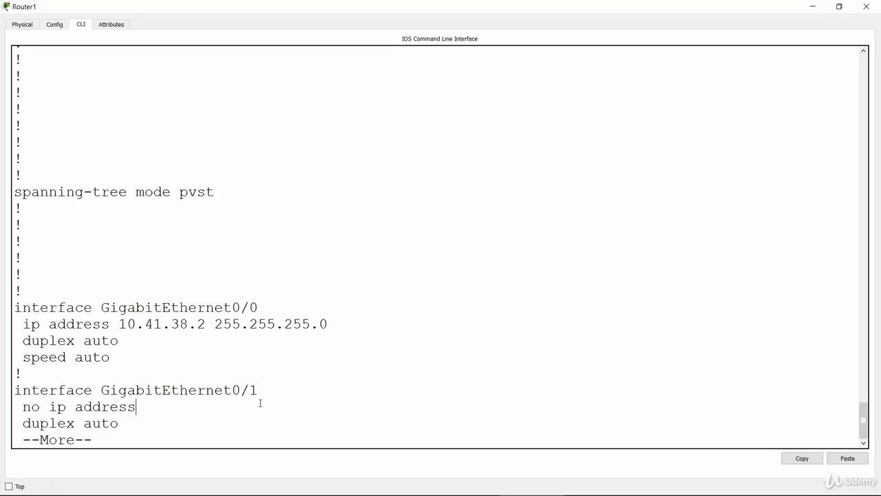
# Page to the "line vty 0 4" section, highlight its telnet settings and password, and finish the listing back at Miami's prompt
pyautogui.press('Return')
pyautogui.press('Return')
pyautogui.press('Return')
pyautogui.press('Return')
pyautogui.press('Return')
pyautogui.press('Return')
pyautogui.press('Return')
pyautogui.press('Return')
pyautogui.press('Return')
pyautogui.press('Return')
pyautogui.press('Return')
pyautogui.press('Return')
pyautogui.press('Return')
pyautogui.press('Return')
pyautogui.press('Return')
pyautogui.press('Return')
pyautogui.press('Return')
pyautogui.press('Return')
pyautogui.press('Return')
pyautogui.press('Return')
pyautogui.press('Return')
pyautogui.press('Return')
pyautogui.press('Return')
pyautogui.press('Return')
pyautogui.press('Return')
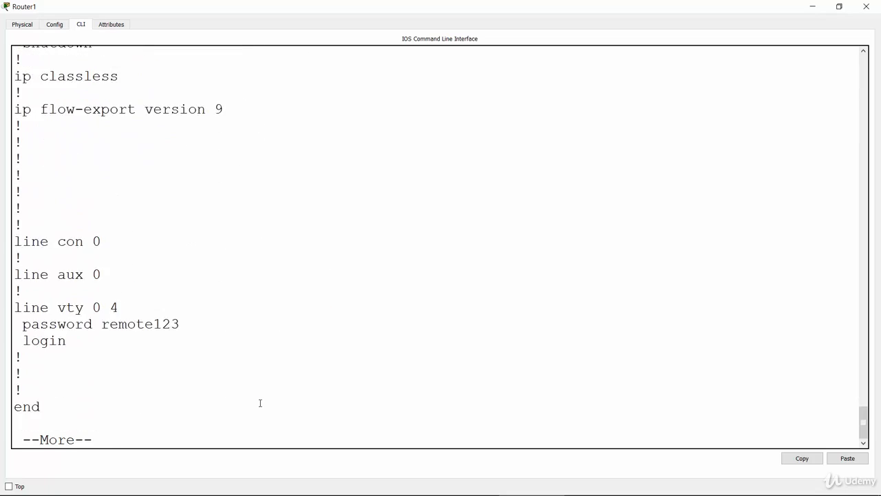
pyautogui.moveTo(14, 308); pyautogui.dragTo(158, 337)
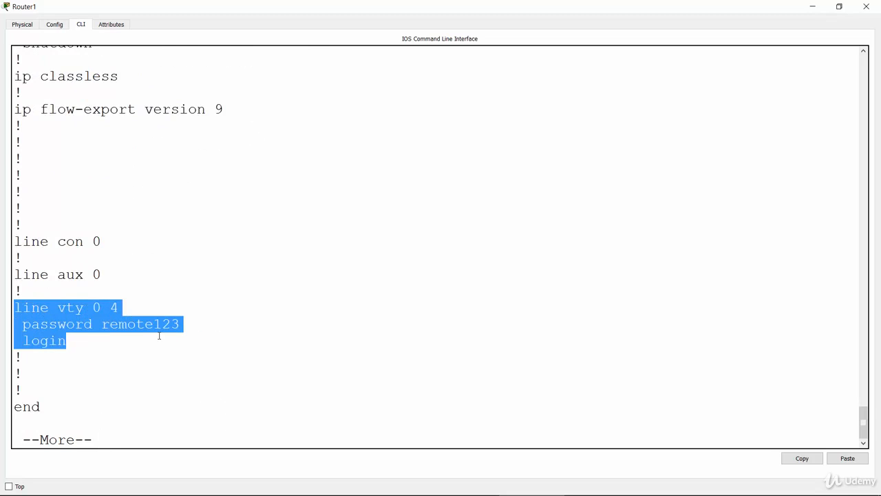
pyautogui.click(159, 336)
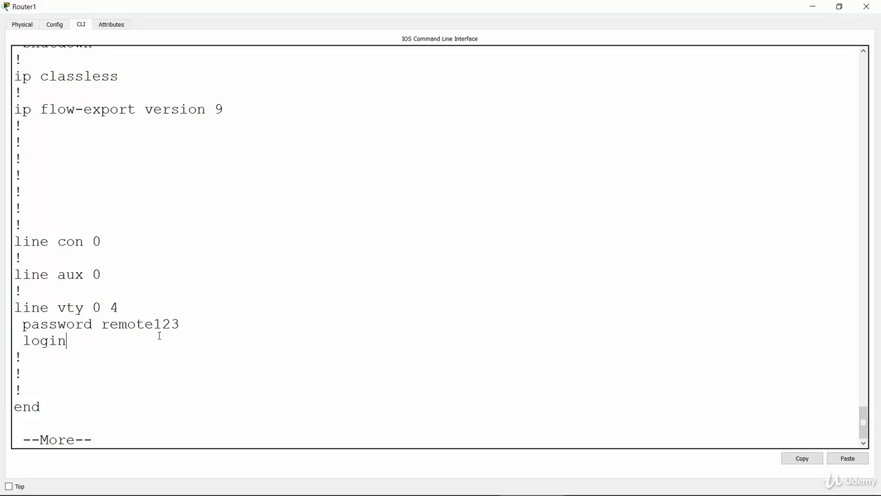
pyautogui.click(103, 322)
pyautogui.moveTo(112, 322); pyautogui.dragTo(186, 329)
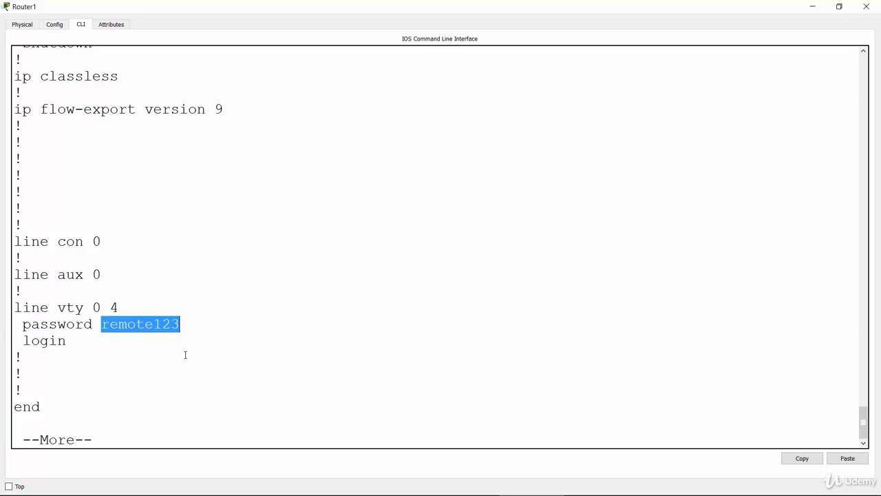
pyautogui.click(172, 436)
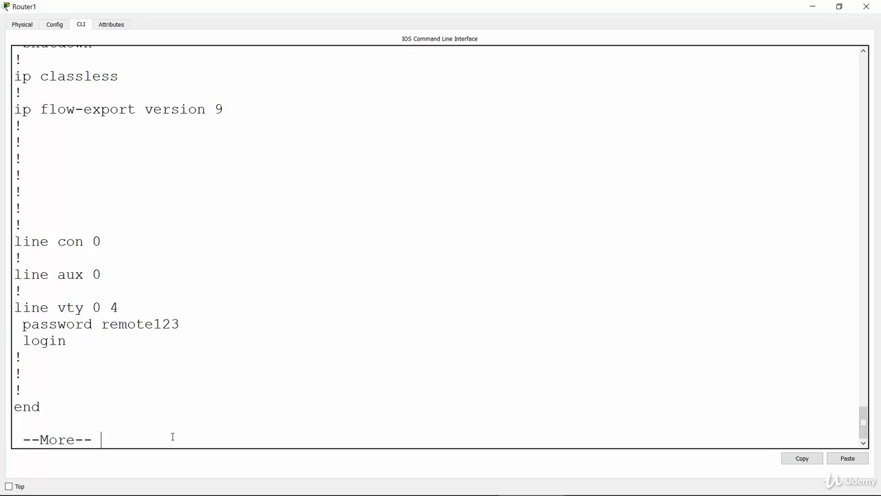
pyautogui.press('Return')
pyautogui.press('Return')
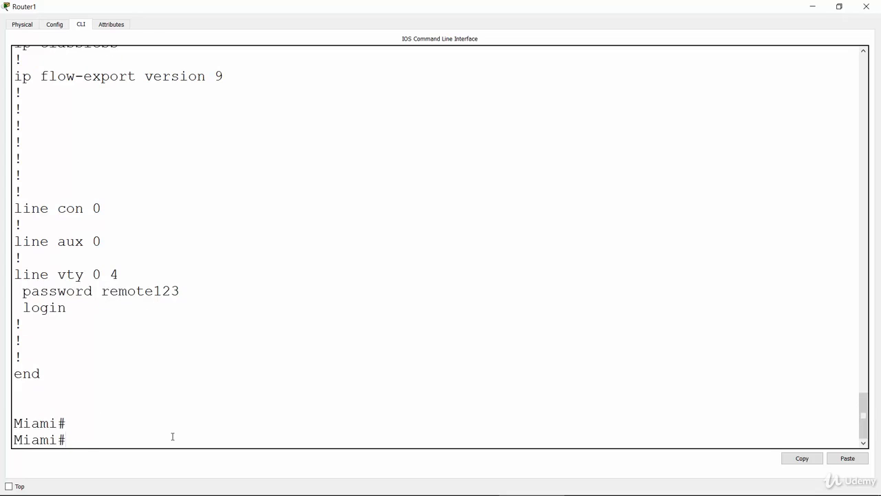
# Switch from Miami's console to Madrid's command line and display its configuration with "show running-config"
pyautogui.click(815, 6)
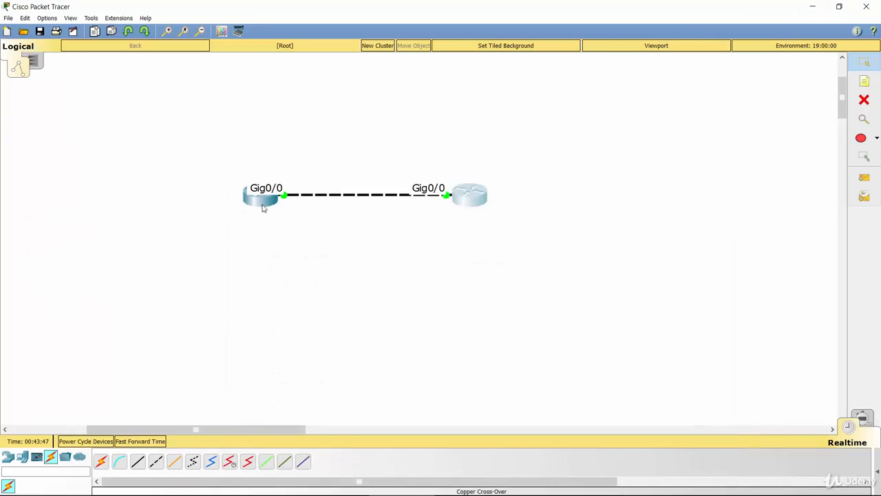
pyautogui.click(262, 200)
pyautogui.doubleClick(450, 116)
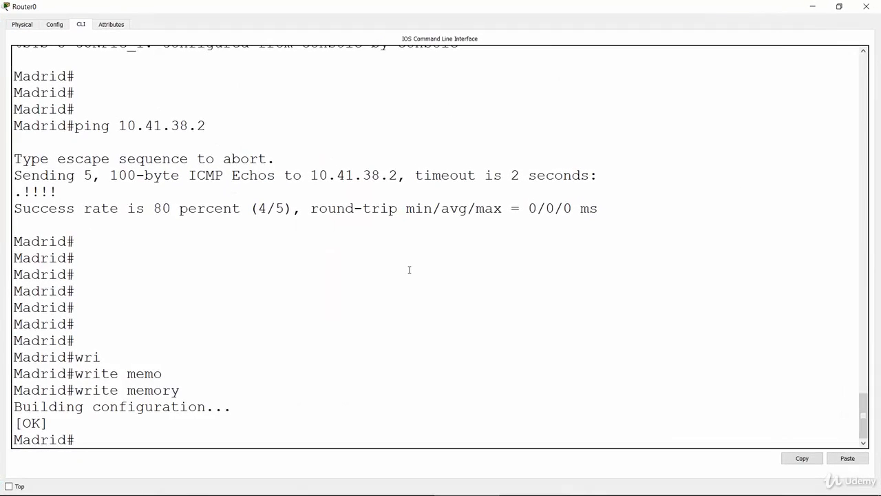
pyautogui.press('Return')
pyautogui.press('Return')
pyautogui.write('sho')
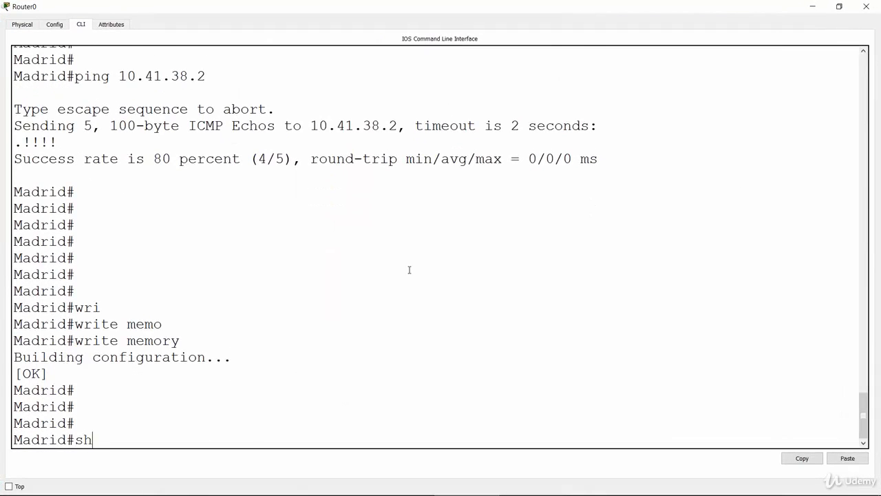
pyautogui.press('Tab')
pyautogui.write('run')
pyautogui.press('Tab')
pyautogui.press('Return')
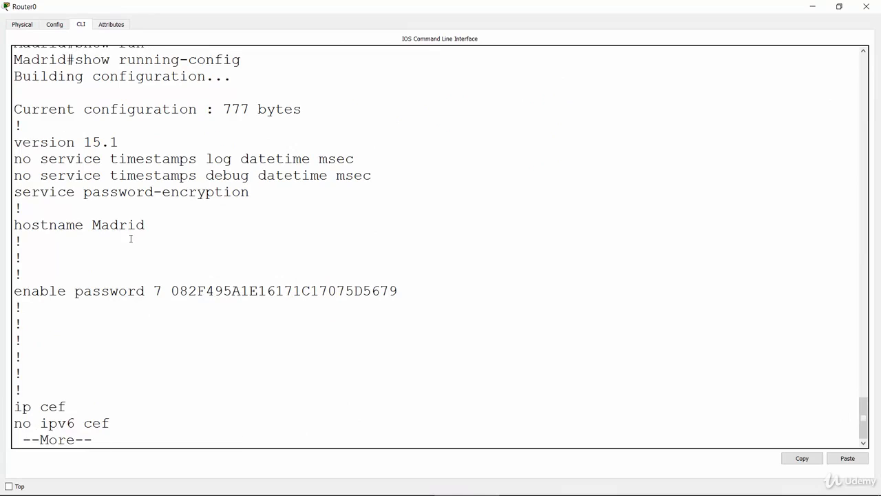
# Highlight the encrypted enable password and the "service password-encryption" line in Madrid's running configuration
pyautogui.doubleClick(248, 292)
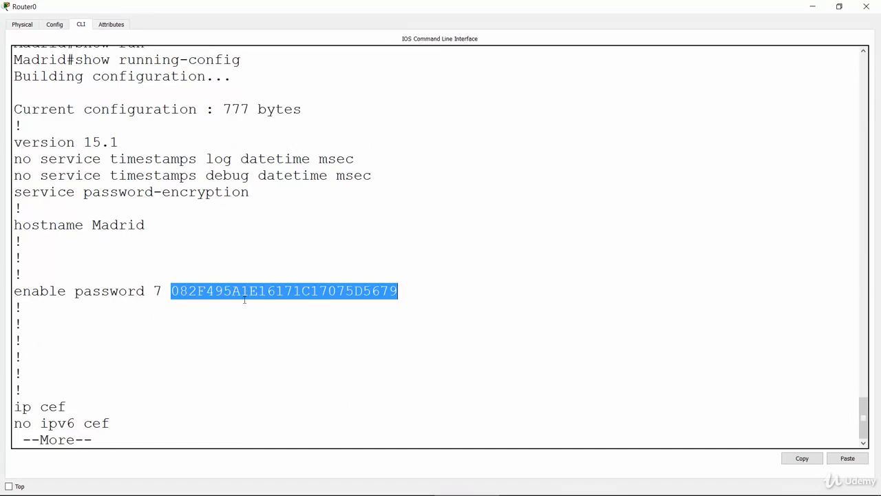
pyautogui.click(203, 376)
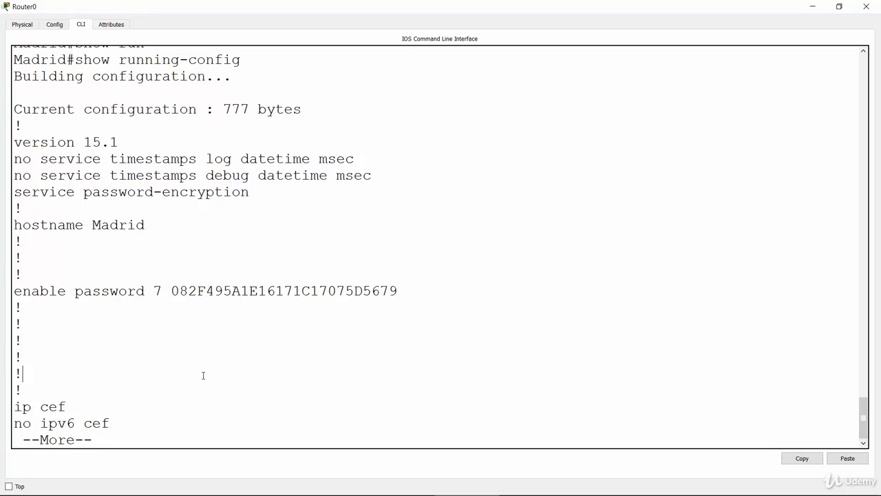
pyautogui.doubleClick(122, 192)
pyautogui.click(159, 368)
# Advance through Madrid's running configuration to the GigabitEthernet0/0 section and highlight parts of its IP address and subnet mask
pyautogui.press('space')
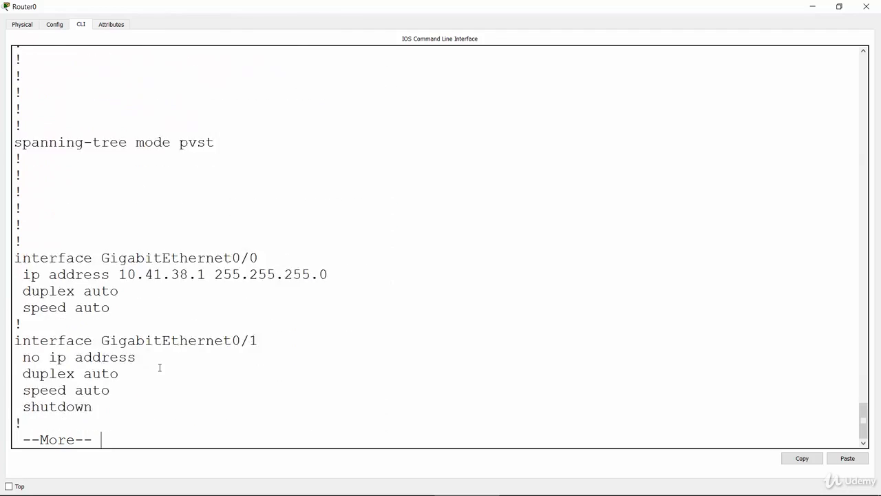
pyautogui.press('Return')
pyautogui.press('Return')
pyautogui.press('Return')
pyautogui.press('Return')
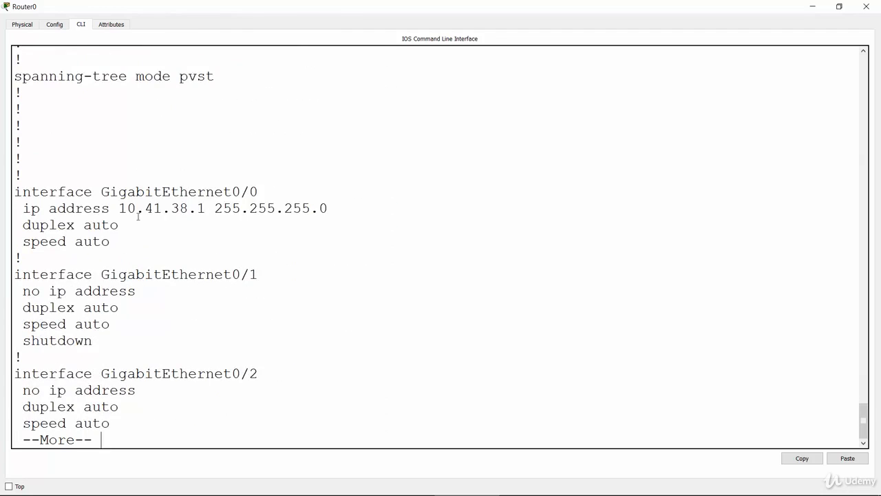
pyautogui.doubleClick(133, 208)
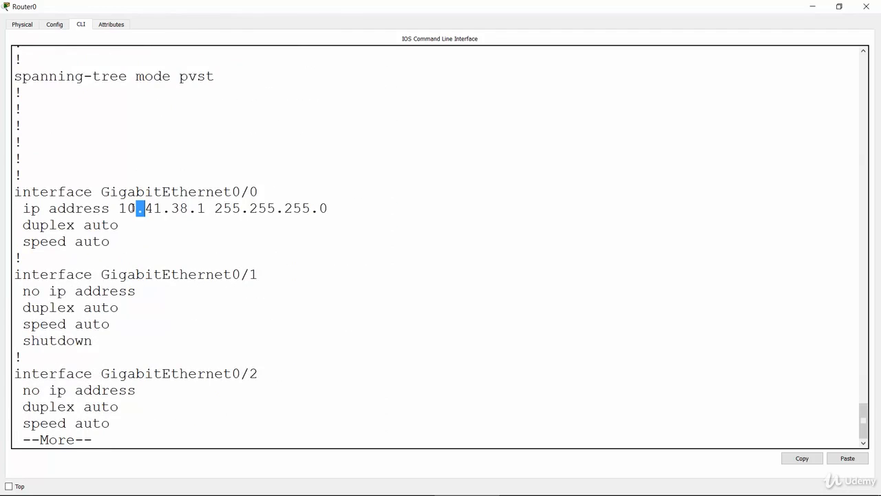
pyautogui.doubleClick(192, 208)
pyautogui.doubleClick(214, 207)
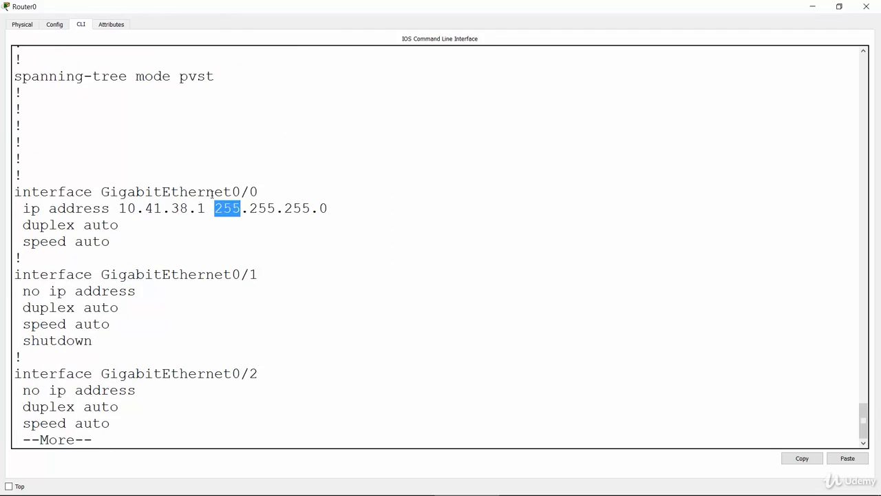
pyautogui.click(192, 307)
# Page through the rest of Madrid's listing back to the prompt and highlight the encrypted password under "line vty 0 4"
pyautogui.press('Return')
pyautogui.press('Return')
pyautogui.press('Return')
pyautogui.press('Return')
pyautogui.press('Return')
pyautogui.press('Return')
pyautogui.press('Return')
pyautogui.press('Return')
pyautogui.press('Return')
pyautogui.press('Return')
pyautogui.press('Return')
pyautogui.press('Return')
pyautogui.press('Return')
pyautogui.press('Return')
pyautogui.press('Return')
pyautogui.press('Return')
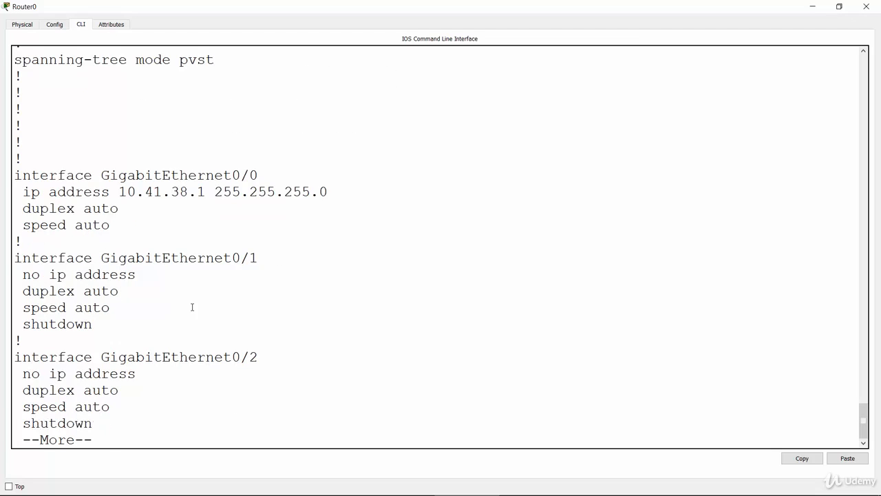
pyautogui.press('Return')
pyautogui.press('Return')
pyautogui.press('Return')
pyautogui.press('Return')
pyautogui.press('Return')
pyautogui.press('Return')
pyautogui.press('Return')
pyautogui.press('Return')
pyautogui.press('Return')
pyautogui.press('Return')
pyautogui.press('Return')
pyautogui.press('Return')
pyautogui.press('Return')
pyautogui.press('Return')
pyautogui.press('Return')
pyautogui.press('Return')
pyautogui.press('Return')
pyautogui.press('Return')
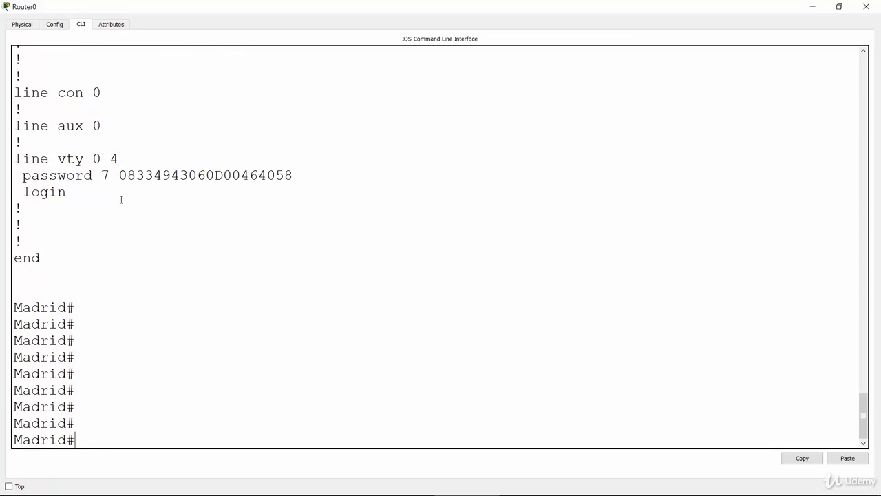
pyautogui.moveTo(118, 176); pyautogui.dragTo(300, 177)
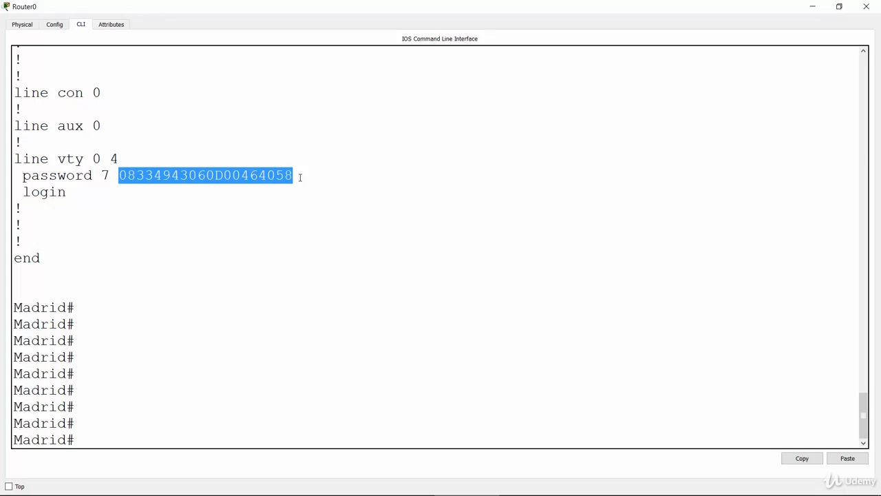
pyautogui.tripleClick(213, 176)
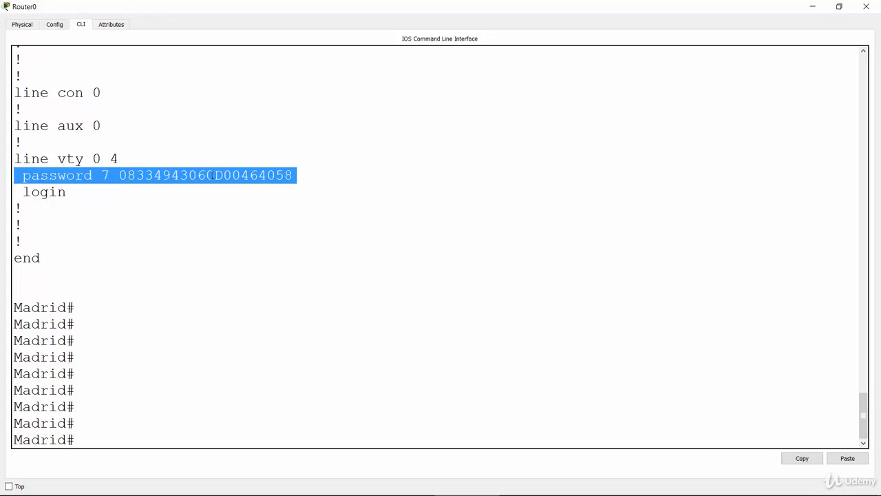
pyautogui.doubleClick(212, 175)
# Switch to the PowerPoint slide show with the basic router configuration lab task list
pyautogui.hotkey('alt', 'Tab')
pyautogui.hotkey('alt', 'Tab')
pyautogui.hotkey('alt', 'Tab')
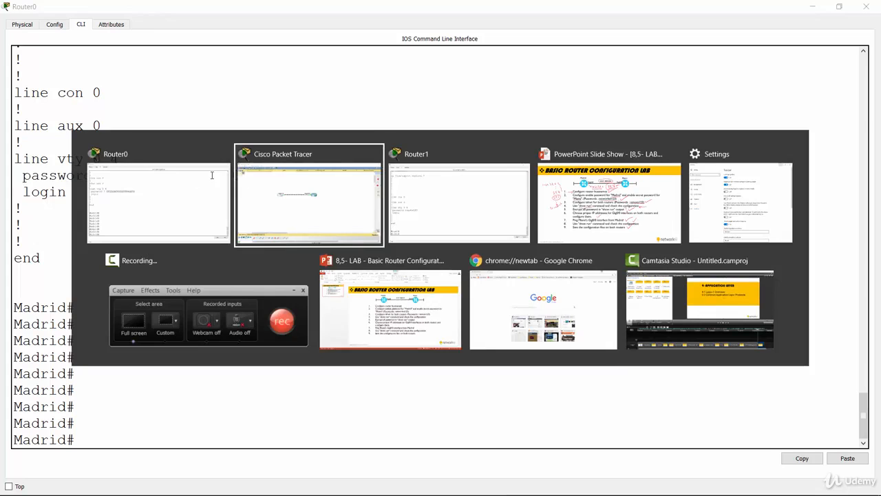